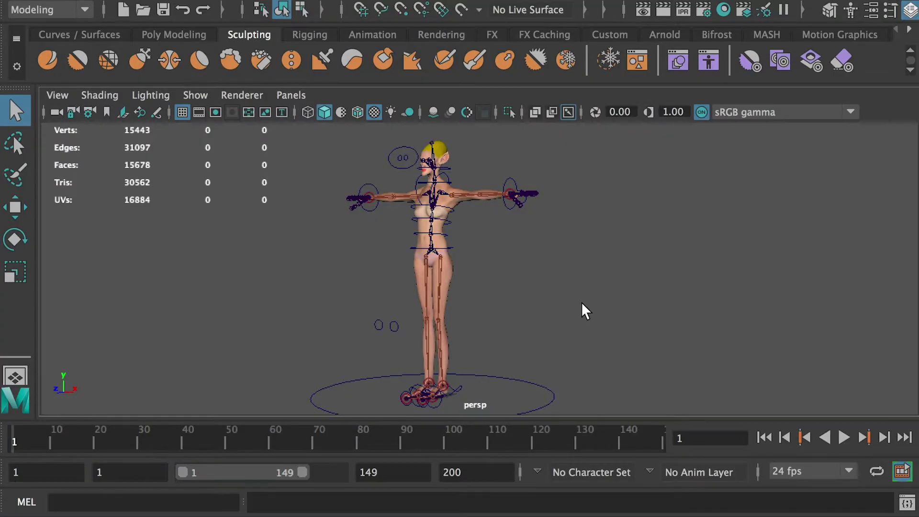
Switch to the side view framed on the character, show polygons and hide the joints.
key("space")
key("space")
key("a")
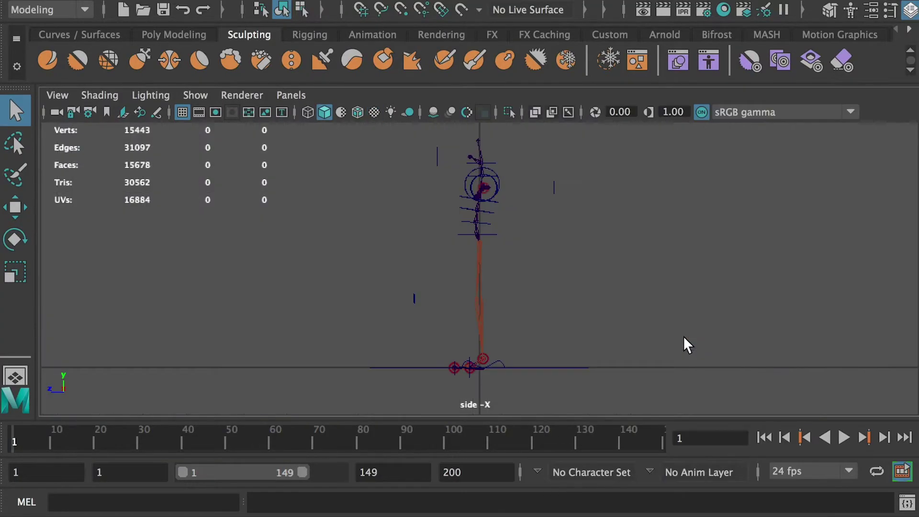
left_click(195, 94)
left_click(223, 126)
key("a")
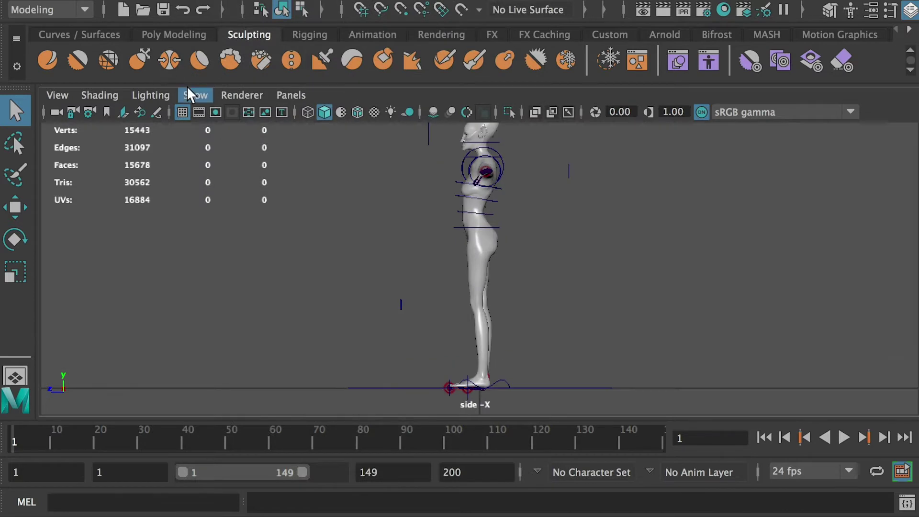
left_click(186, 91)
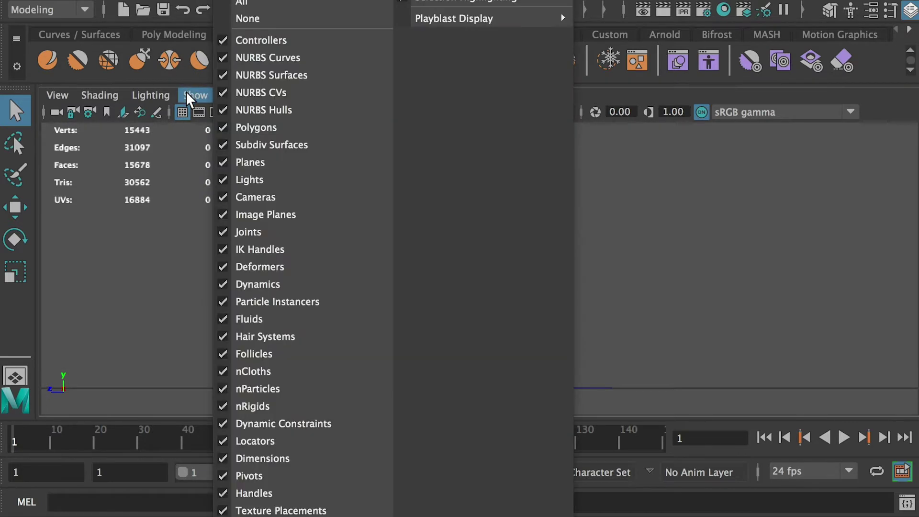
left_click(248, 233)
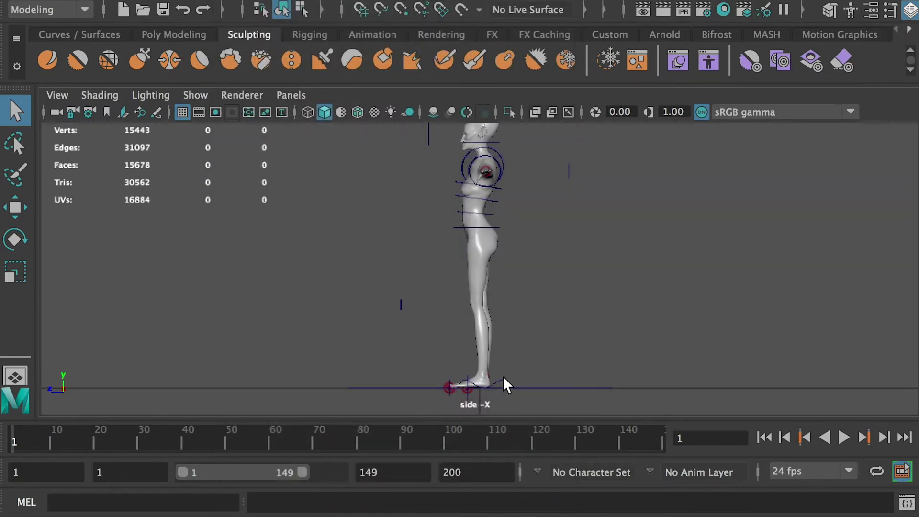
Move the left foot control forward and the right foot control backward along Z into a wide stride.
key("w")
left_click_drag(414, 383, 352, 375)
left_click(505, 379)
left_click_drag(413, 386, 459, 386)
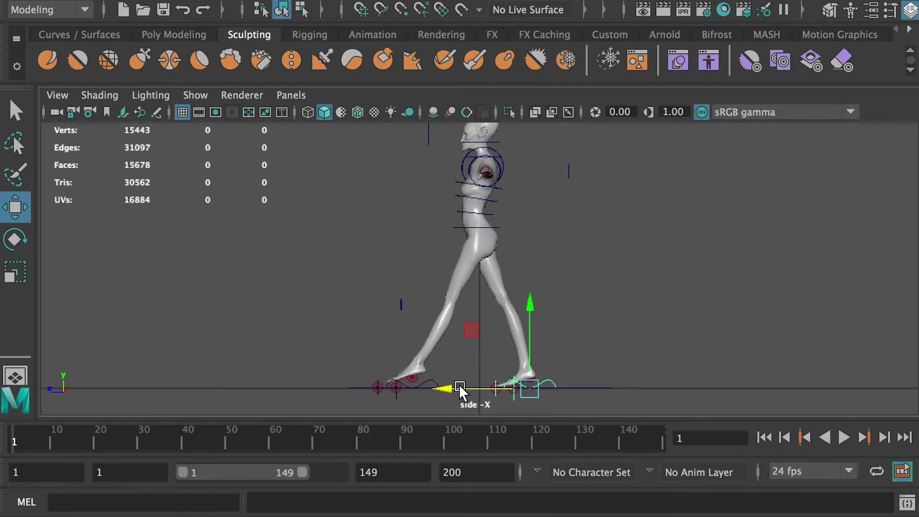
Lower the hip control until the knees bend and shift it slightly forward over the front foot.
left_click(475, 223)
left_click_drag(477, 136, 471, 154)
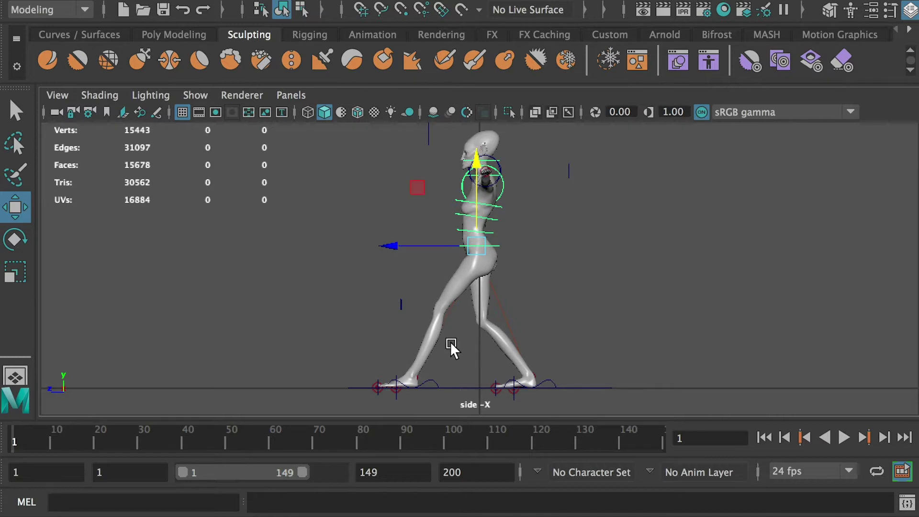
left_click(435, 382)
left_click_drag(378, 382, 363, 383)
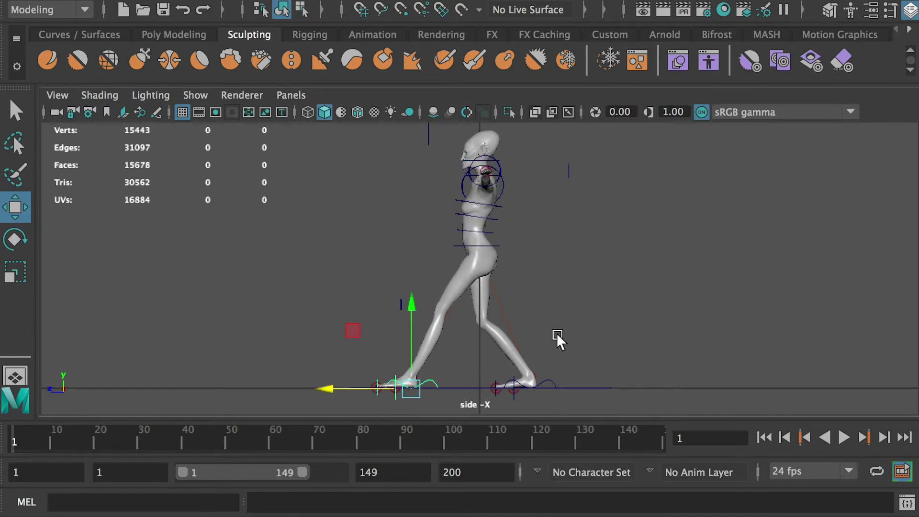
left_click(490, 240)
left_click_drag(439, 245, 421, 246)
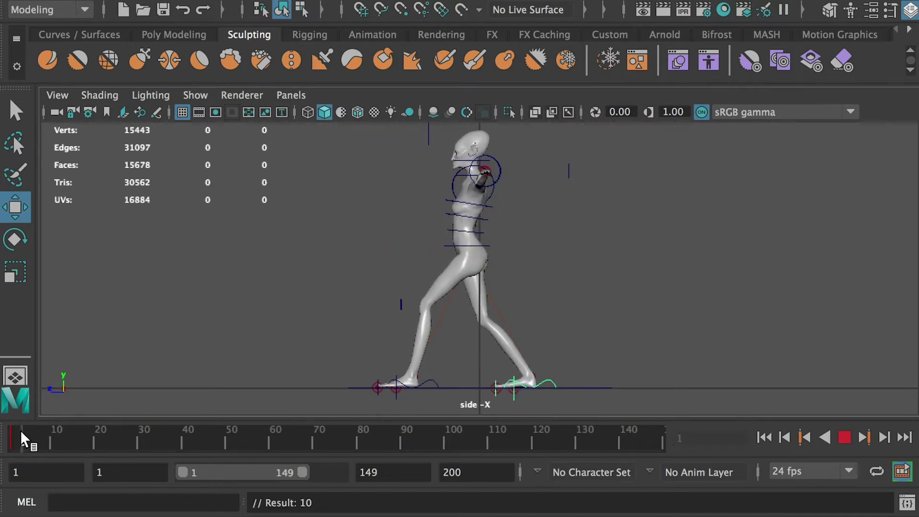
Stop the playback and set the playback range's end frame to 35.
left_click(262, 449)
key("alt+v")
left_click_drag(661, 449, 662, 449)
left_click_drag(382, 472, 305, 467)
type("35")
key("Return")
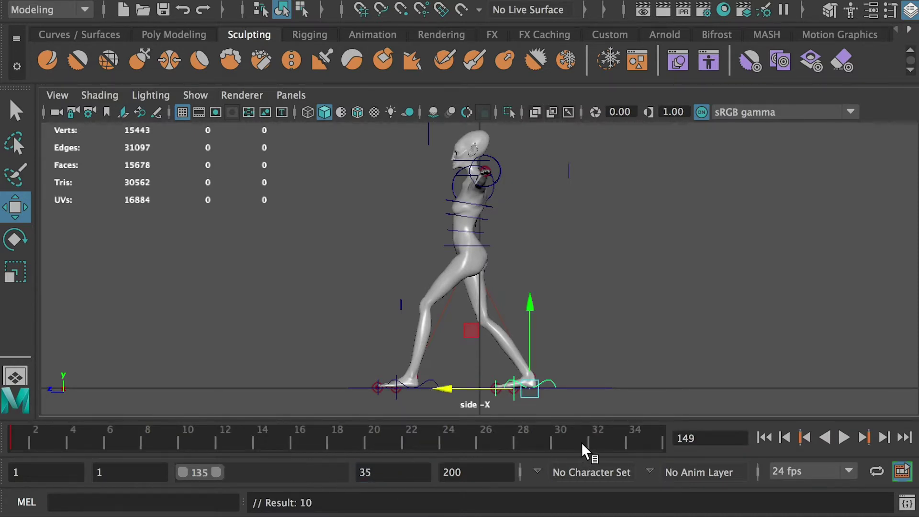
Copy the frame 1 keys of both foot controls and the hip control and paste them at frame 18.
left_click(333, 440)
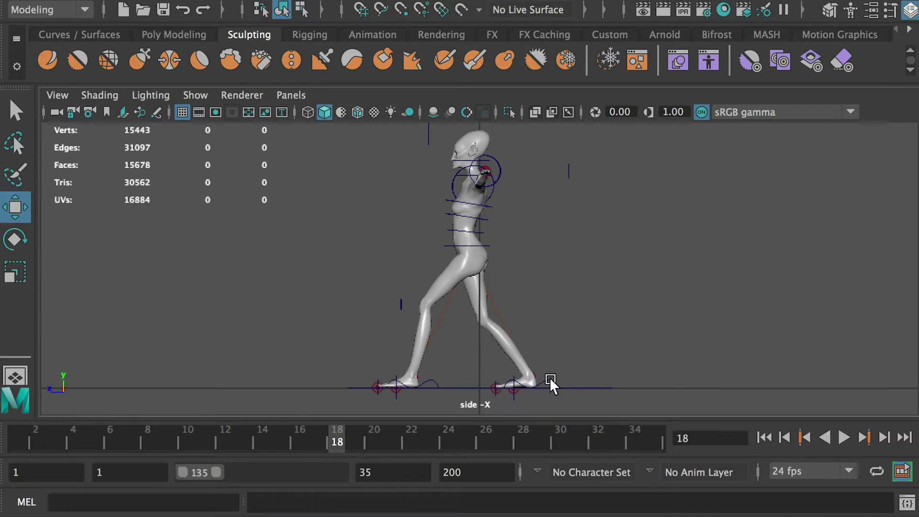
key("q")
left_click(433, 380, "shift")
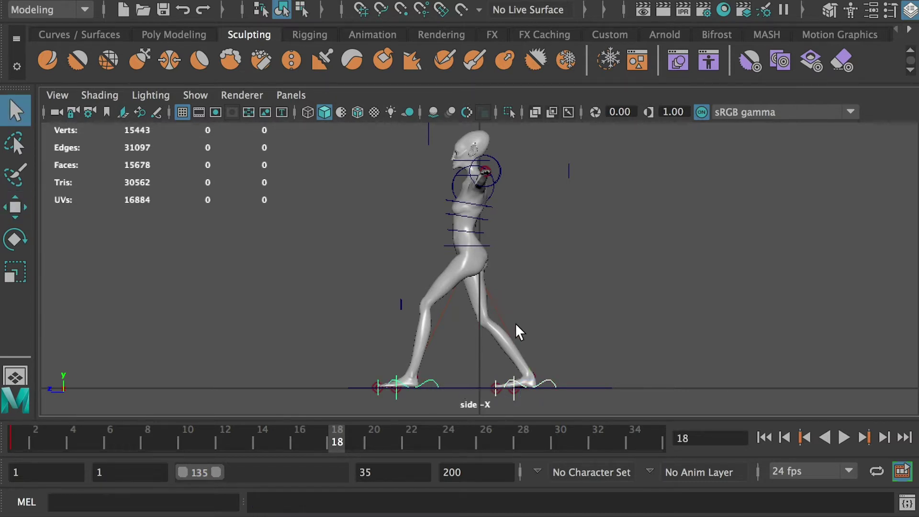
left_click(484, 242, "shift")
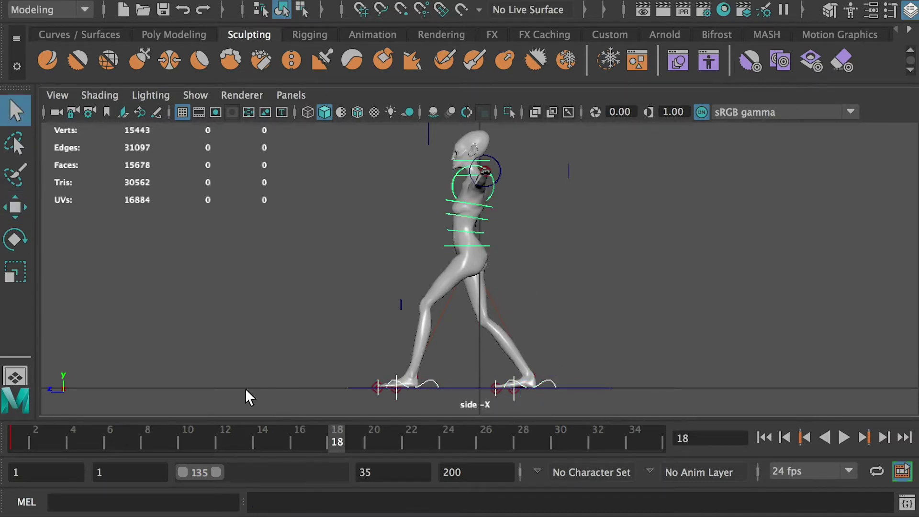
left_click(13, 440, "shift")
right_click(13, 440)
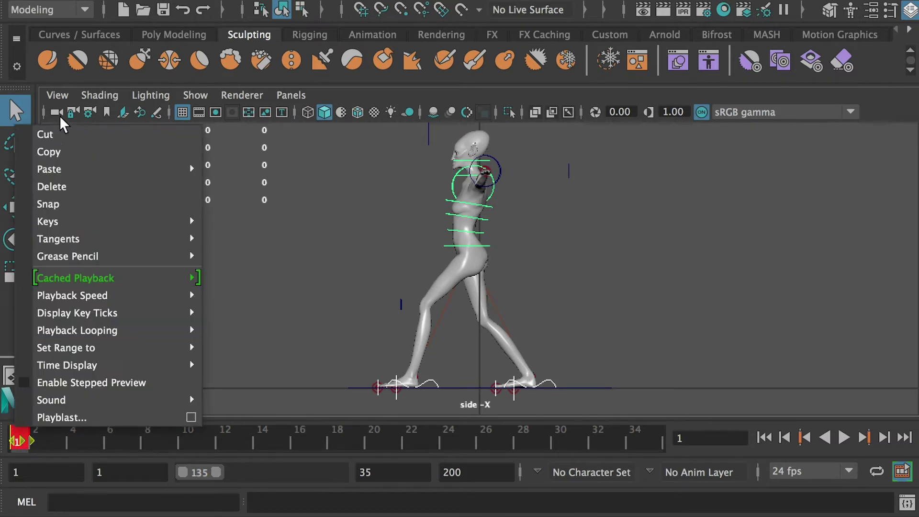
left_click(59, 154)
left_click_drag(318, 430, 334, 439)
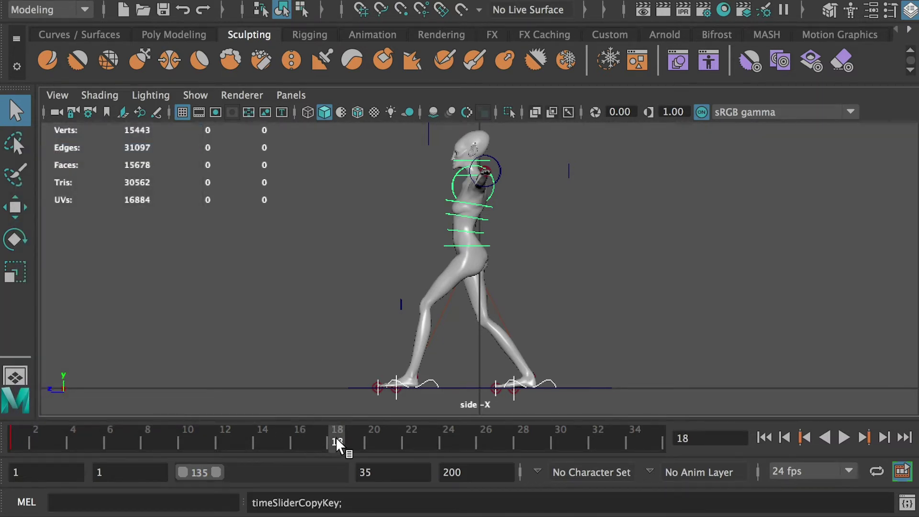
right_click(334, 439)
mouse_move(404, 177)
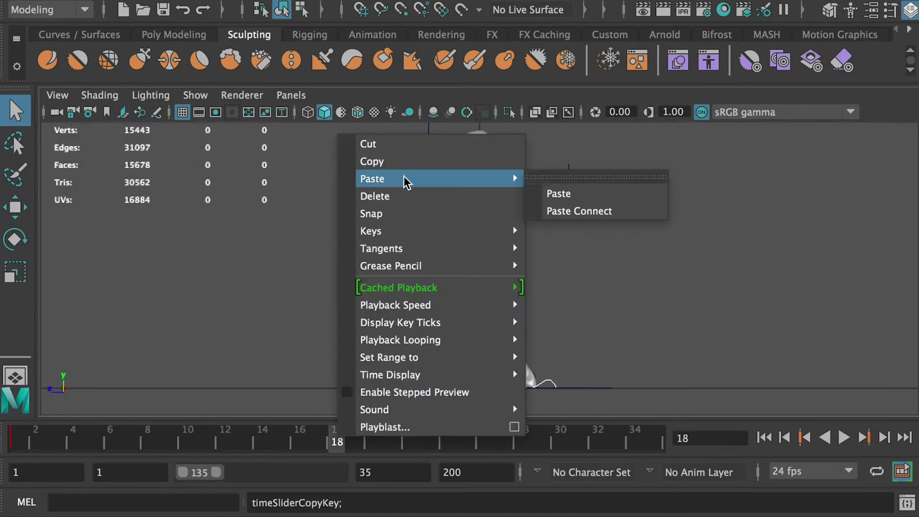
left_click(589, 196)
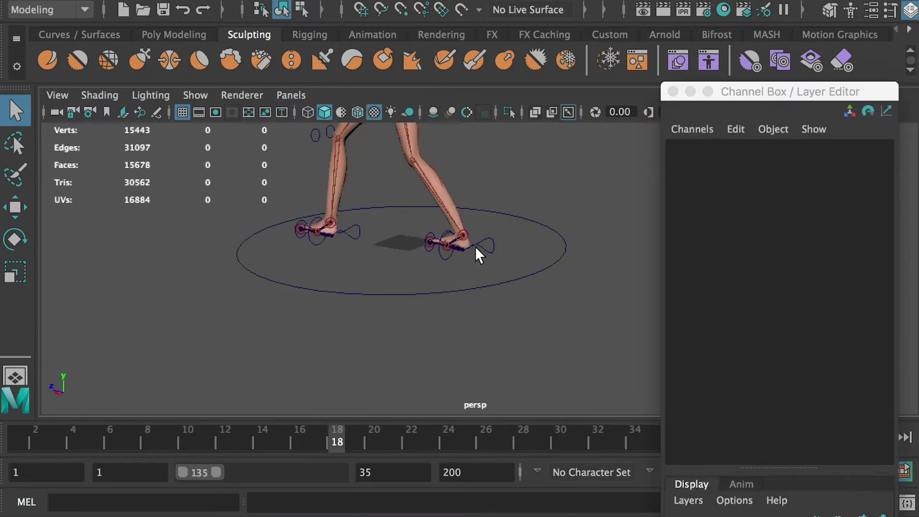
Copy the right foot control's Translate Z at frame 18 and set the left foot control's Translate Z to -31.268.
left_click(481, 247)
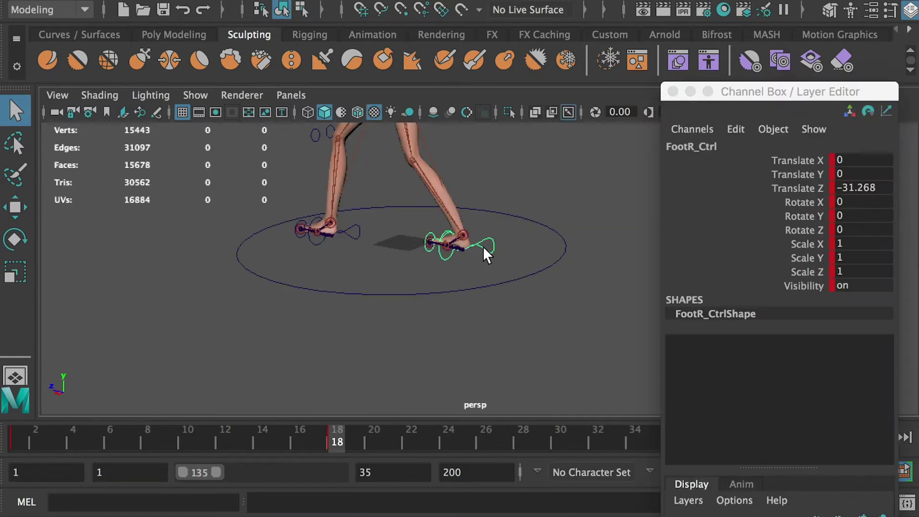
double_click(856, 188)
key("super+c")
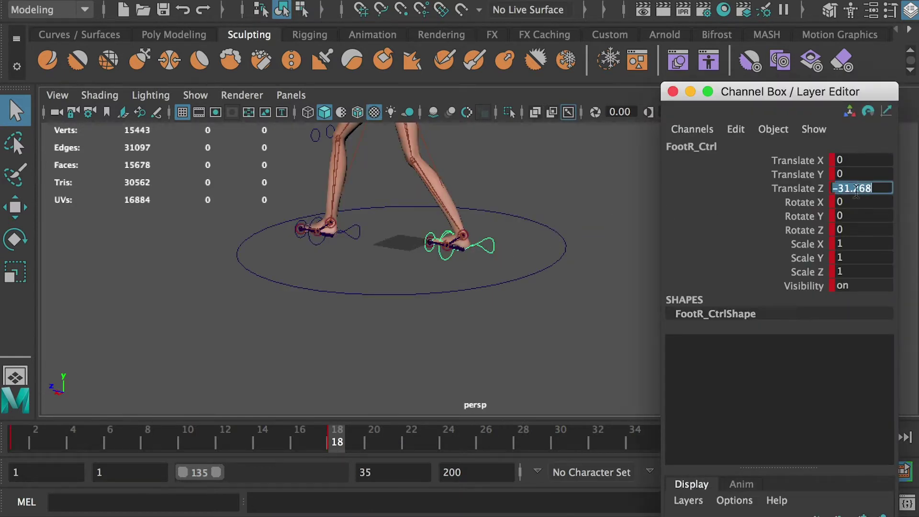
left_click(552, 173)
left_click(347, 231)
double_click(862, 188)
key("End")
key("super+v")
key("shift+Home")
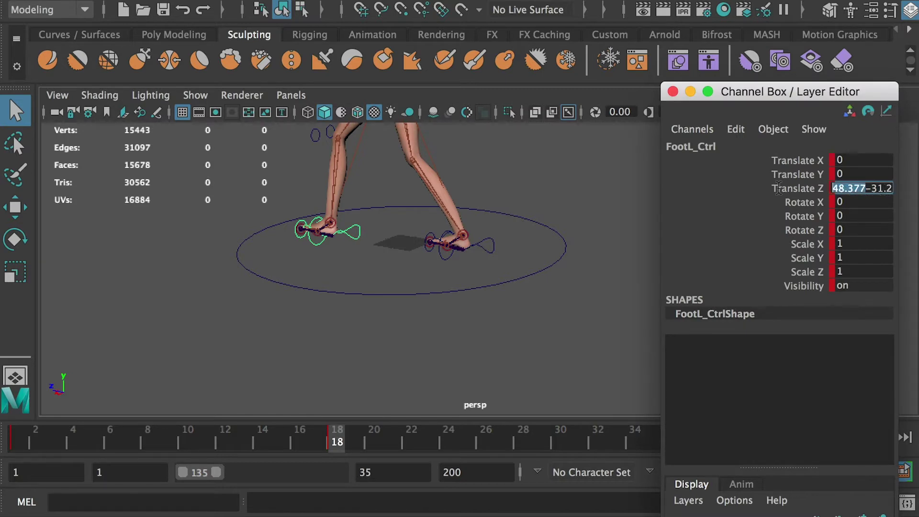
key("BackSpace")
key("Return")
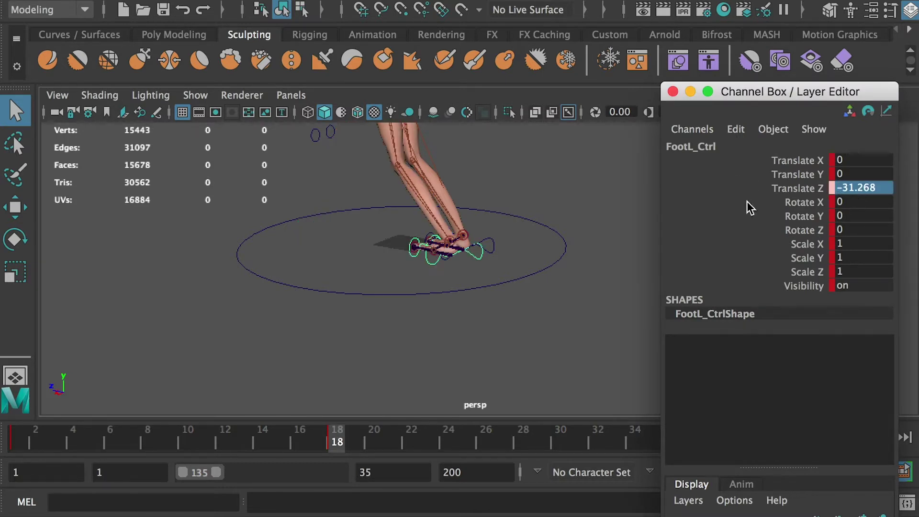
Set the right foot control's Translate Z to 48.377 at frame 18 and check both foot controls' values.
left_click(490, 237)
double_click(874, 188)
type("48.377")
key("Return")
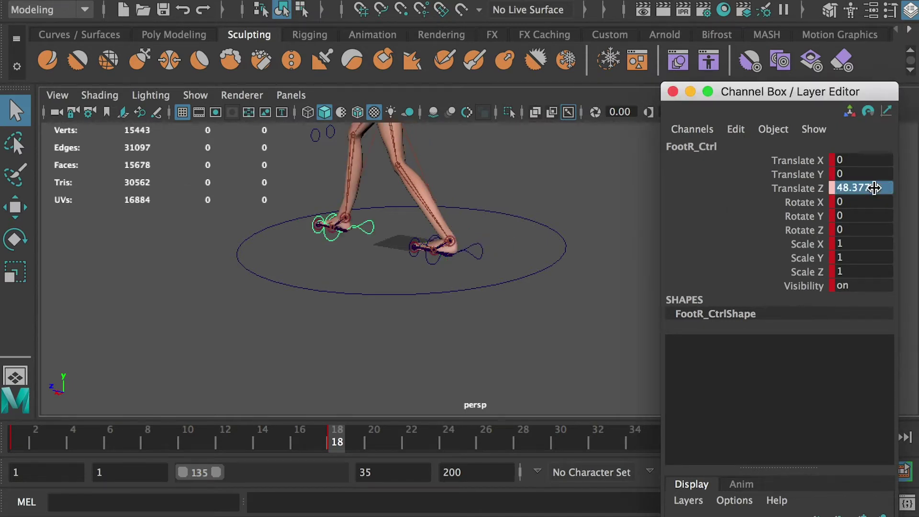
left_click(550, 163)
left_click(484, 252)
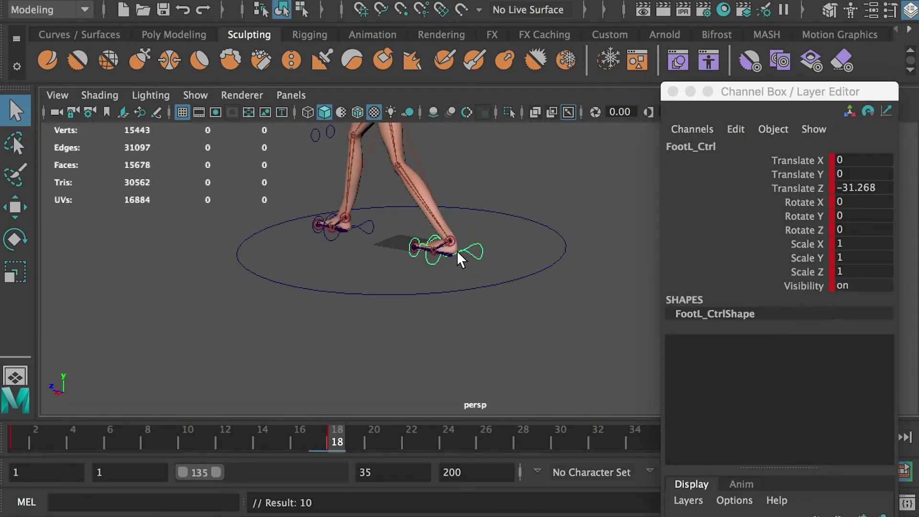
left_click(369, 222)
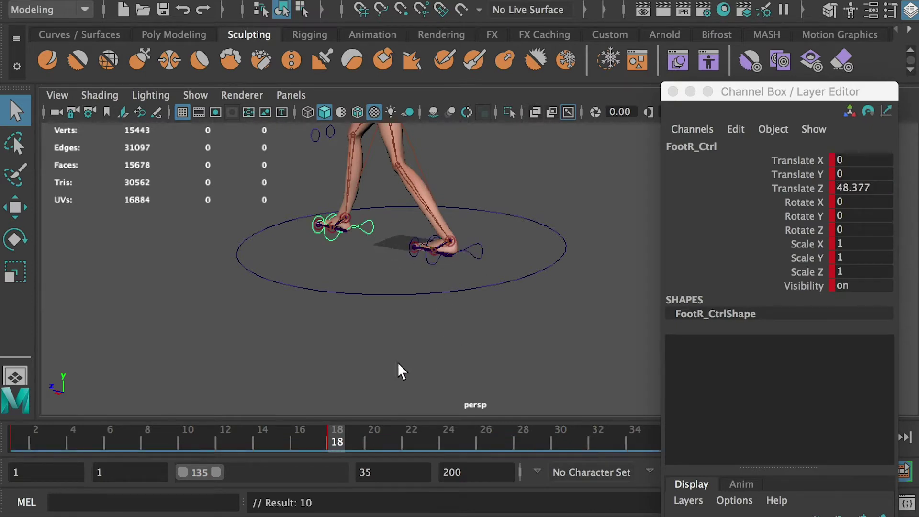
Copy both foot controls' keys from frame 1, paste them at frame 35 and play the animation.
left_click_drag(333, 431, 657, 440)
key("ctrl+shift+a")
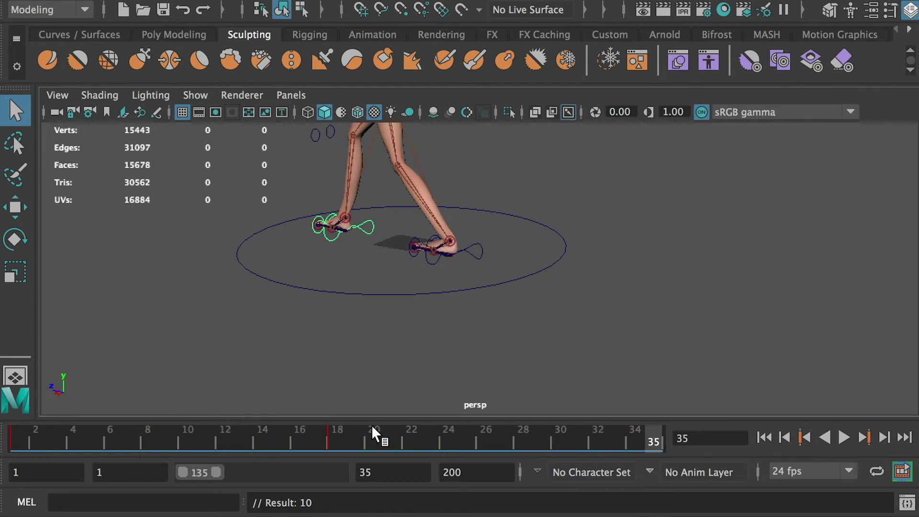
left_click(476, 266, "shift")
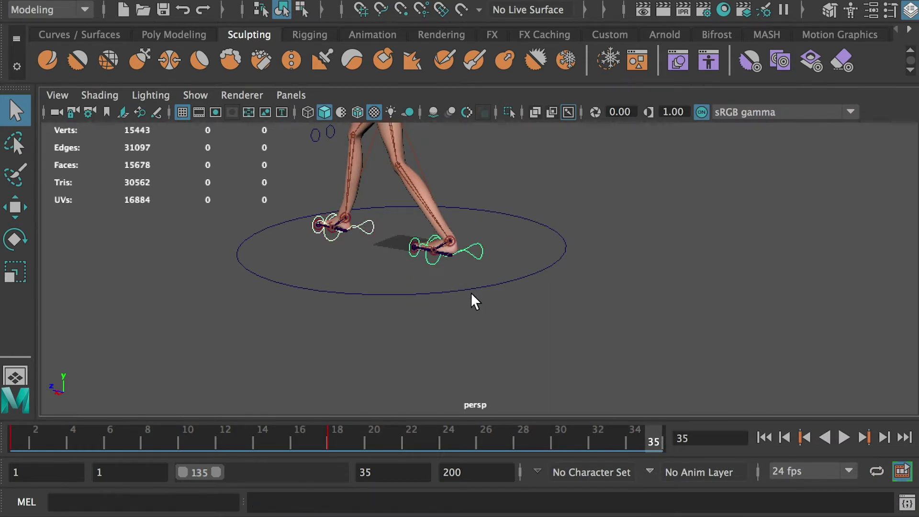
left_click(14, 432)
right_click(14, 431)
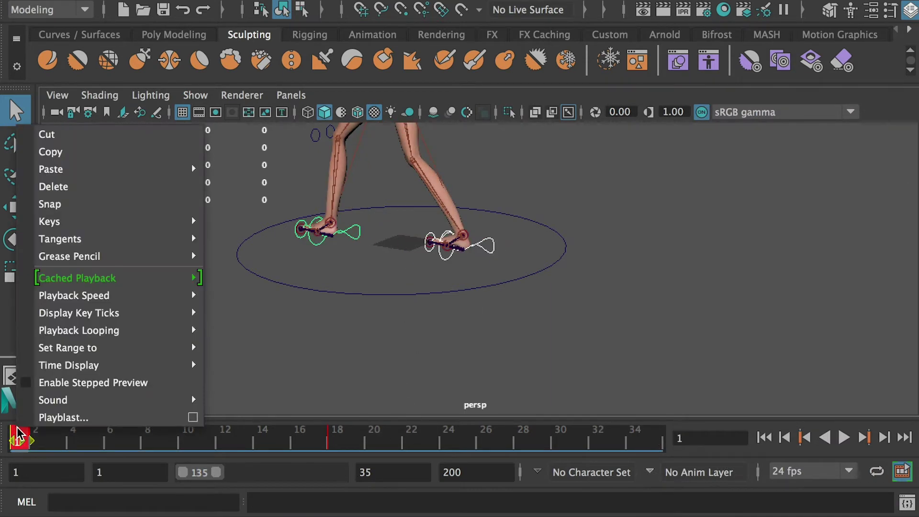
left_click(44, 152)
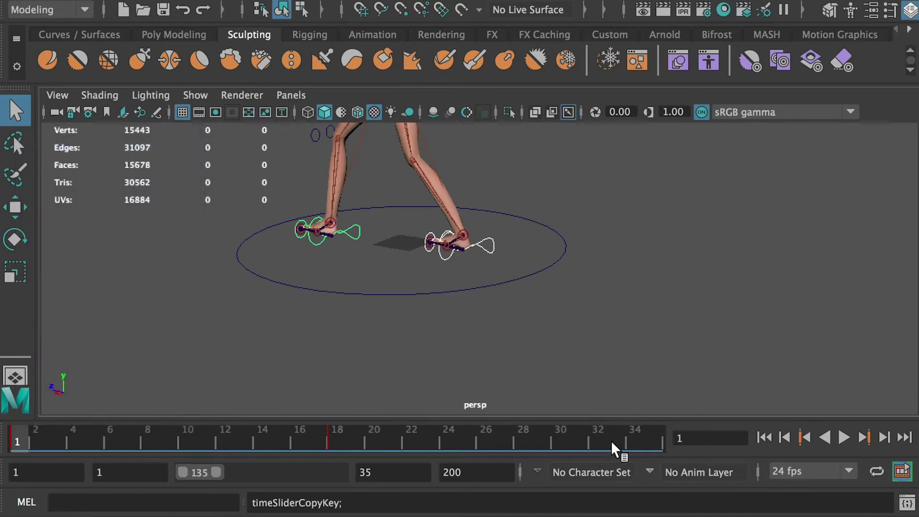
left_click(661, 443)
right_click(654, 437)
mouse_move(702, 186)
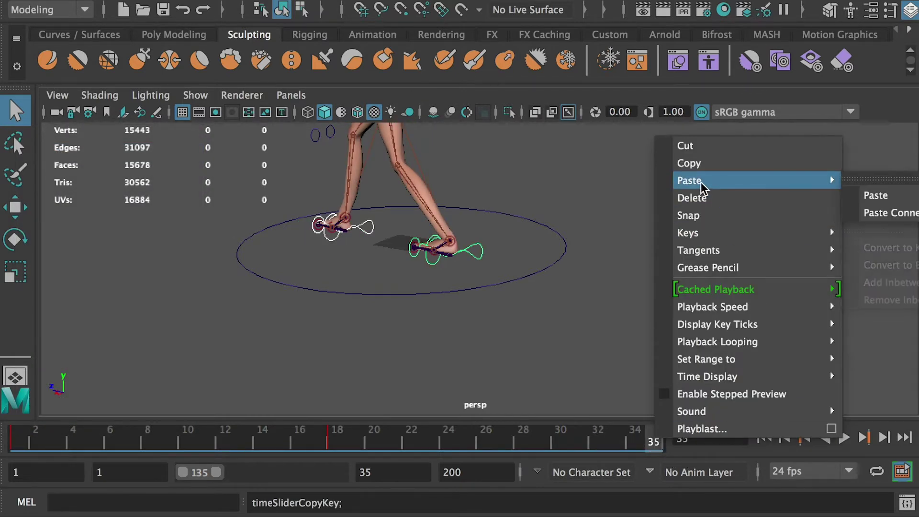
left_click(874, 194)
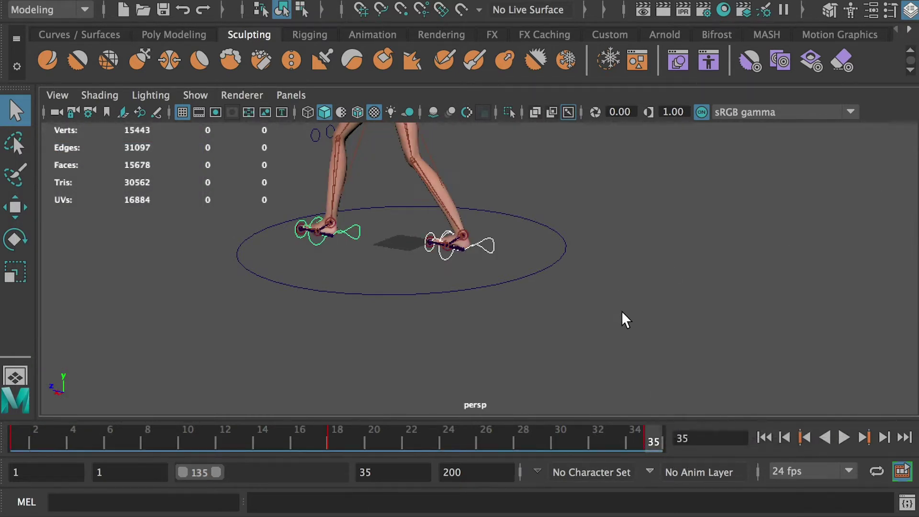
left_click(843, 437)
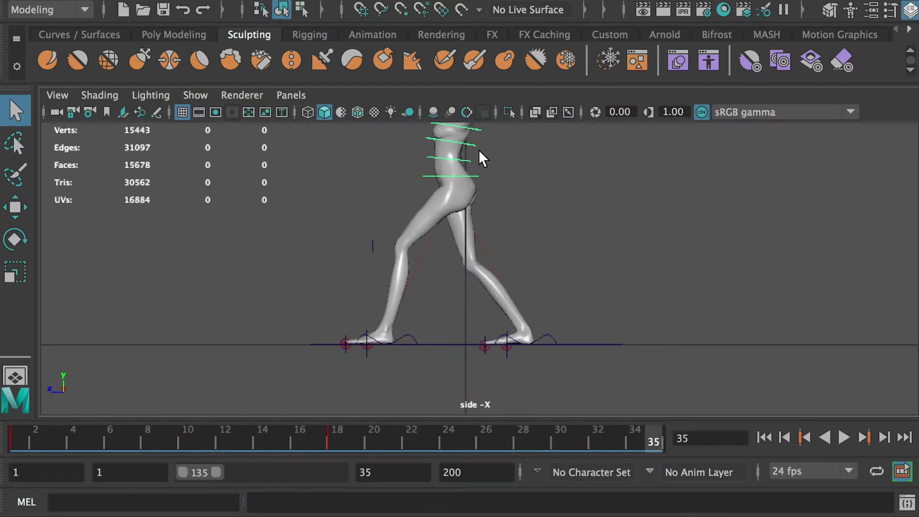
Copy the hip control's key from frame 1 and paste it at frame 35.
left_click(481, 173)
left_click(479, 176)
left_click(19, 432)
right_click(19, 429)
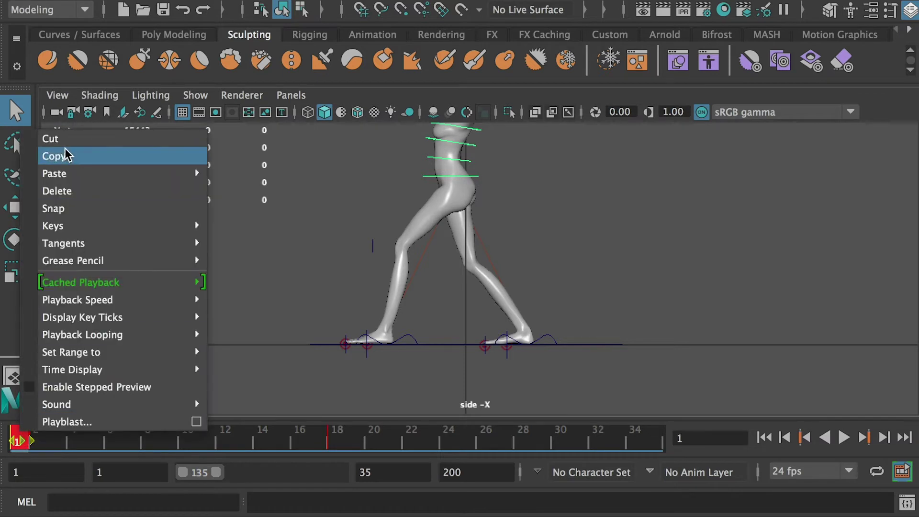
left_click(64, 152)
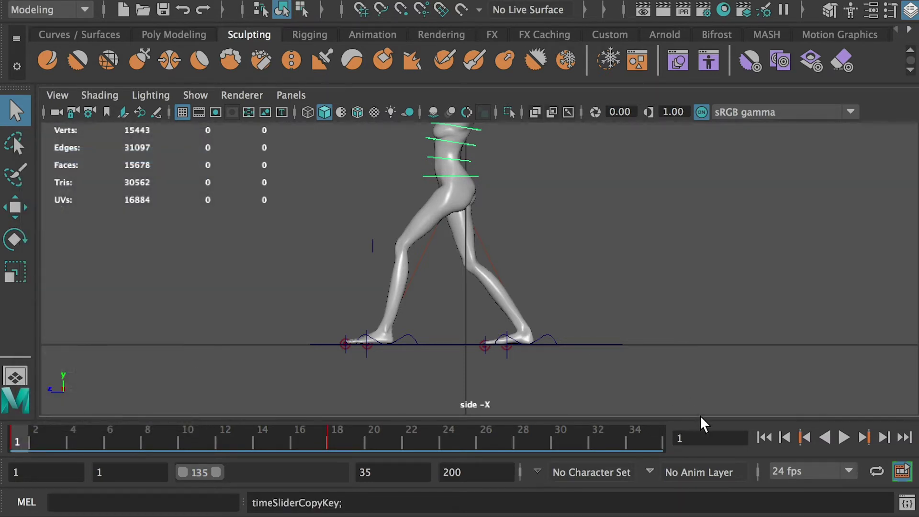
left_click(659, 442)
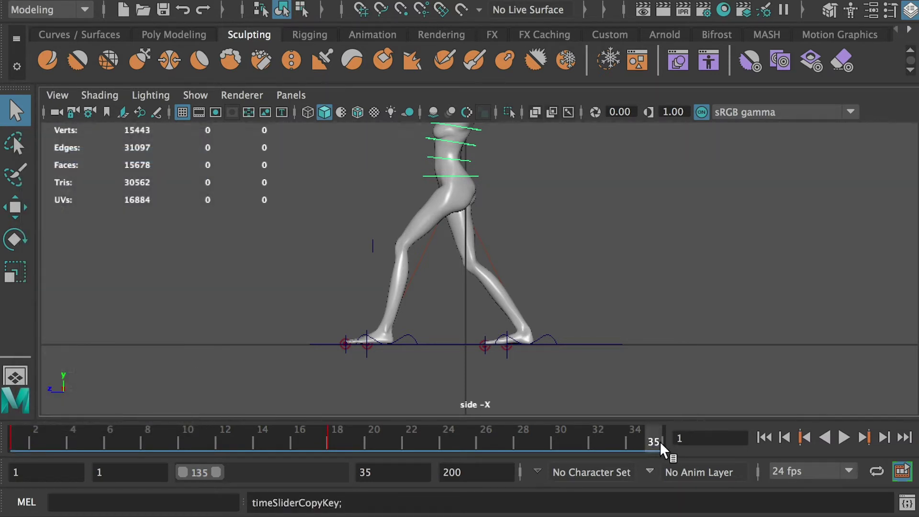
right_click(656, 438)
mouse_move(747, 240)
mouse_move(814, 183)
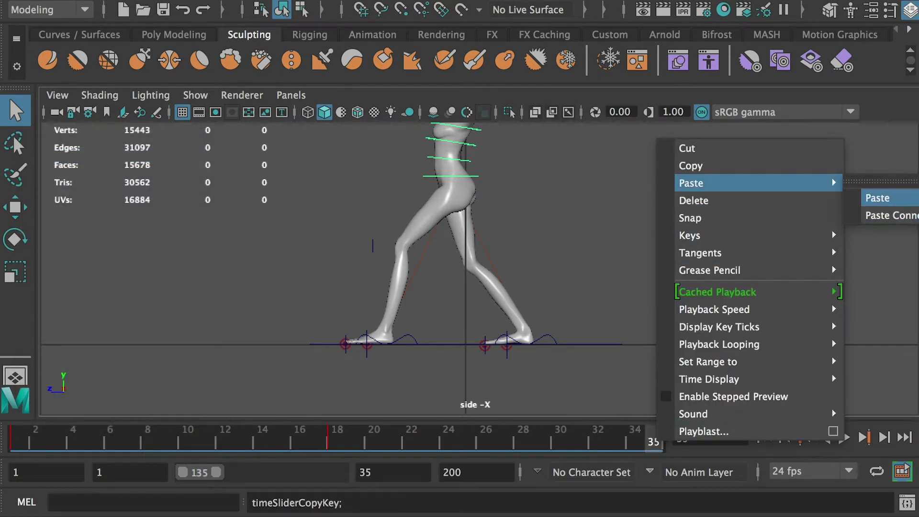
left_click(871, 196)
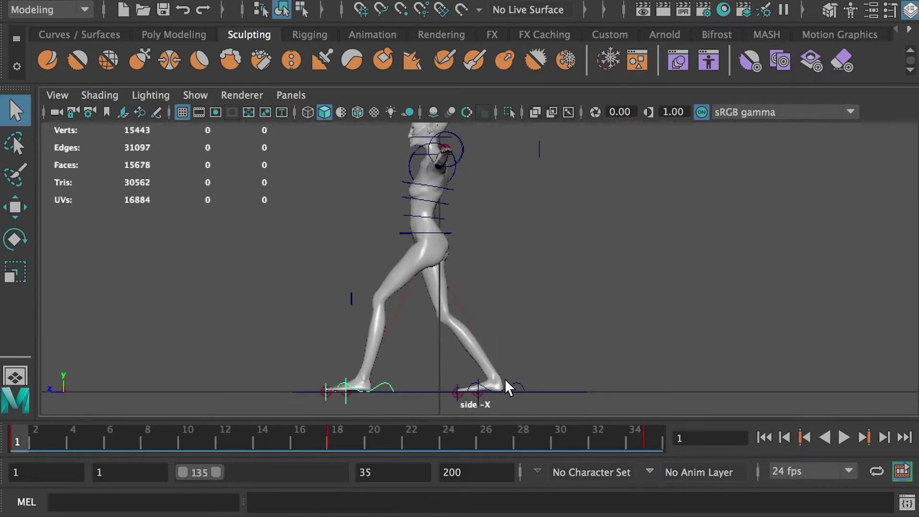
Copy both foot controls' keys from frame 1 and paste them at frame 6.
left_click(523, 381, "shift")
right_click(19, 435)
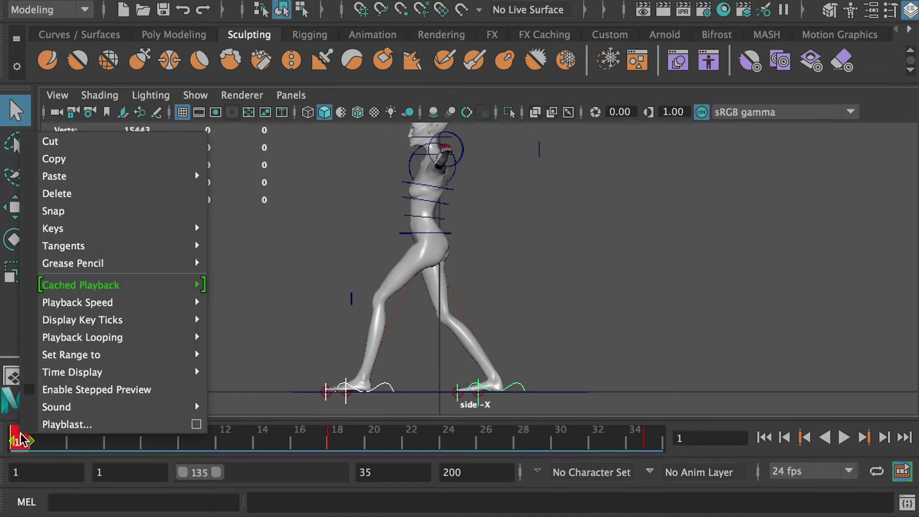
left_click(55, 160)
left_click_drag(24, 440, 111, 444)
right_click(113, 438)
left_click(407, 197)
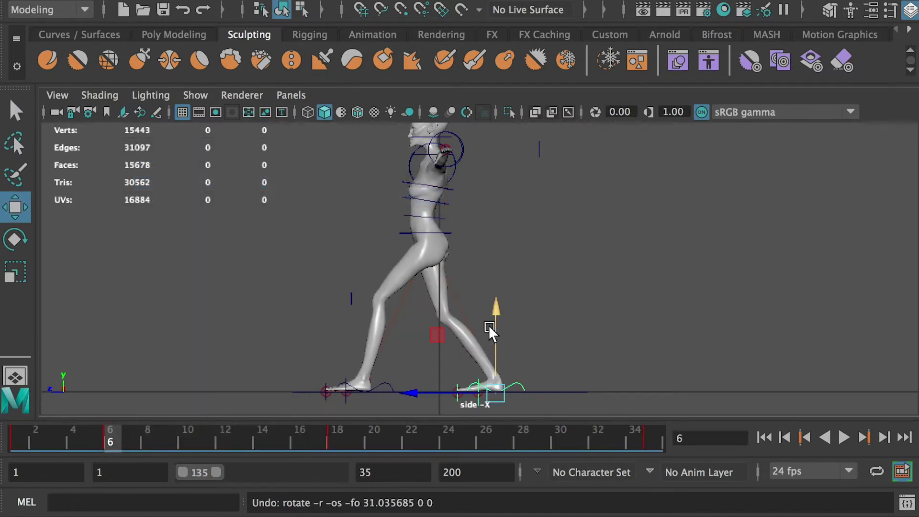
Raise the right foot control to about Translate Y 13.7 and rotate it about 34 degrees in X at frame 6.
left_click_drag(496, 314, 496, 297)
key("e")
left_click_drag(557, 326, 524, 277)
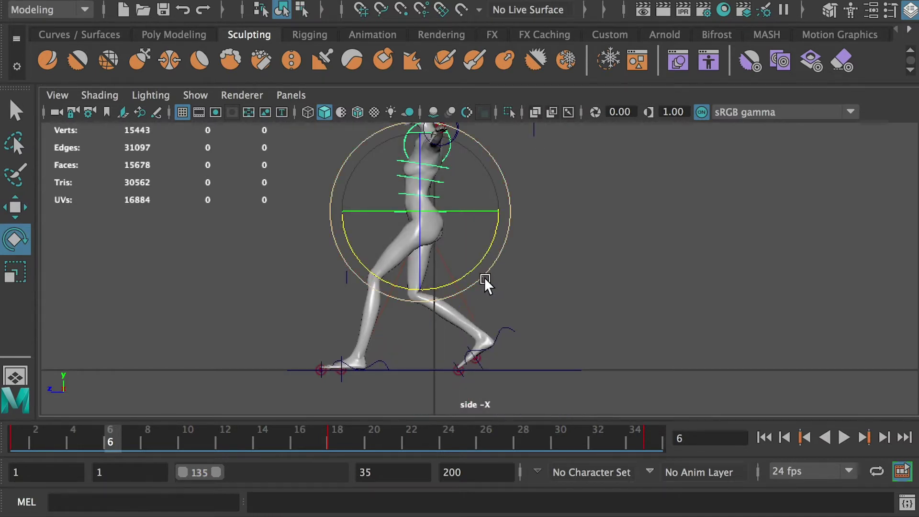
Tilt the hip control forward at frame 1 with Rotate X set to 20 and key it.
left_click(17, 438)
left_click_drag(483, 252, 497, 227)
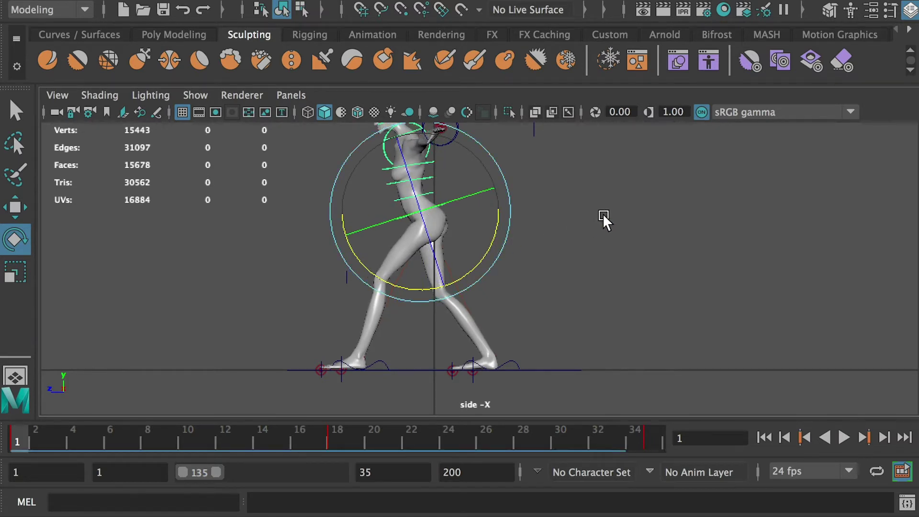
key("ctrl+shift+a")
double_click(824, 252)
type("20")
key("Return")
key("s")
Set the hip control's Rotate X to 20 at frames 18 and 35.
left_click(337, 441)
double_click(825, 253)
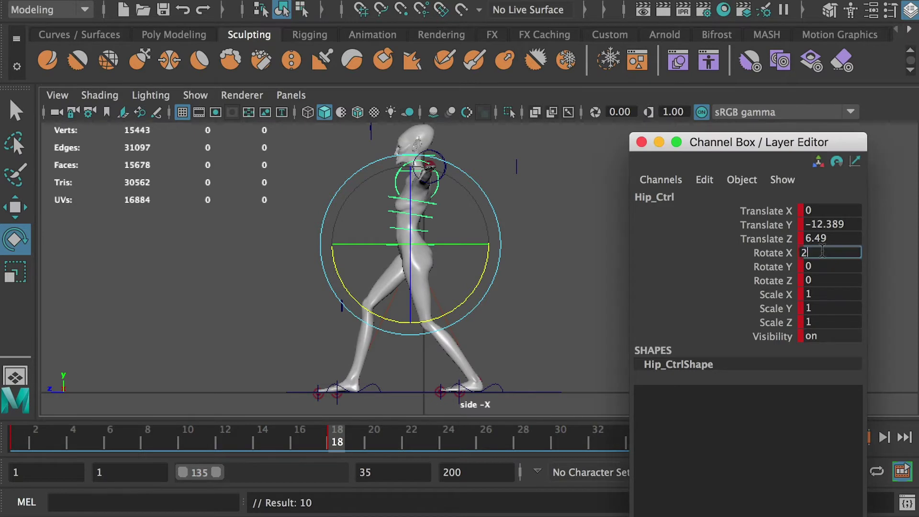
key("Return")
mouse_move(716, 142)
left_mouse_down()
mouse_move(652, 131)
mouse_move(902, 224)
mouse_move(717, 142)
left_mouse_up()
left_click(648, 439)
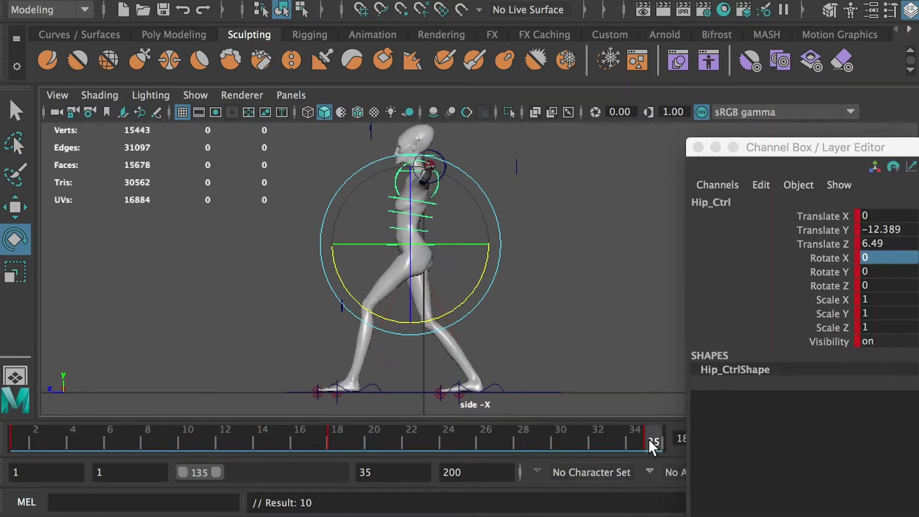
double_click(874, 258)
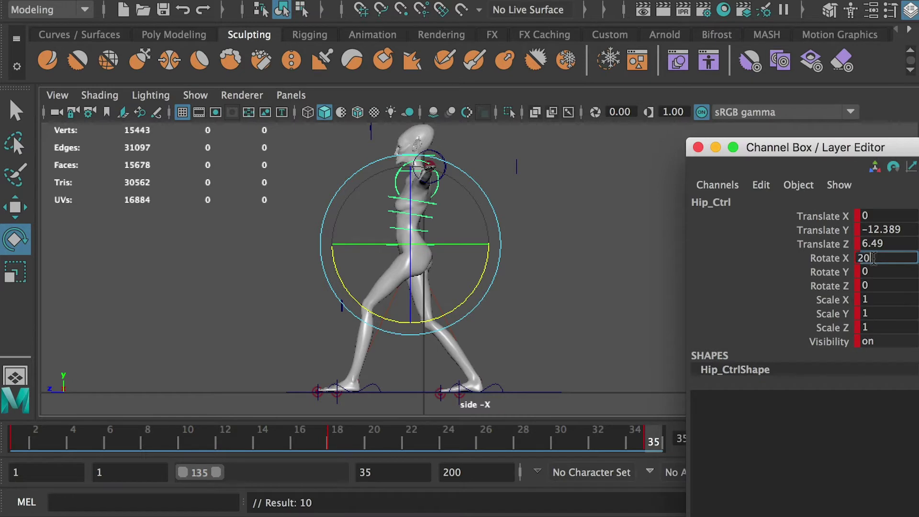
key("Return")
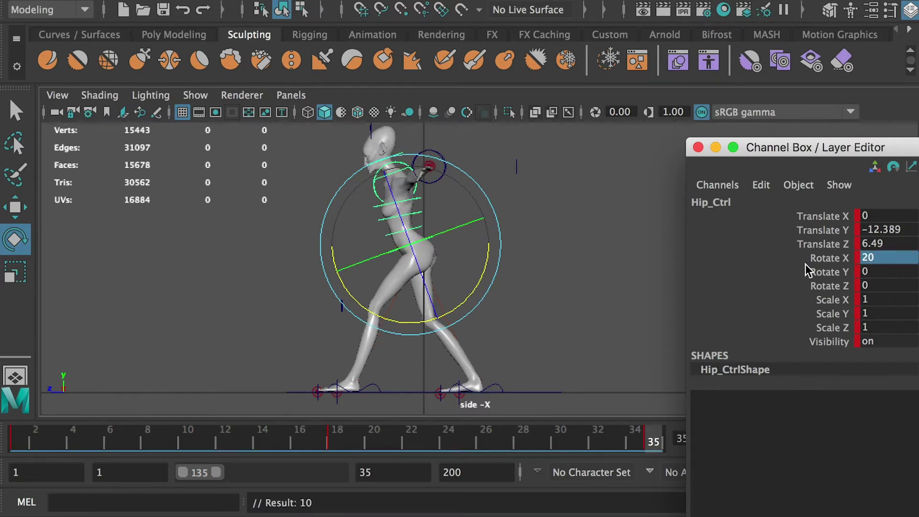
At frame 6, key the hip control at about Translate Y -15.6 and Translate Z 13.8, and set Rotate X to 25.
left_click(110, 439)
key("w")
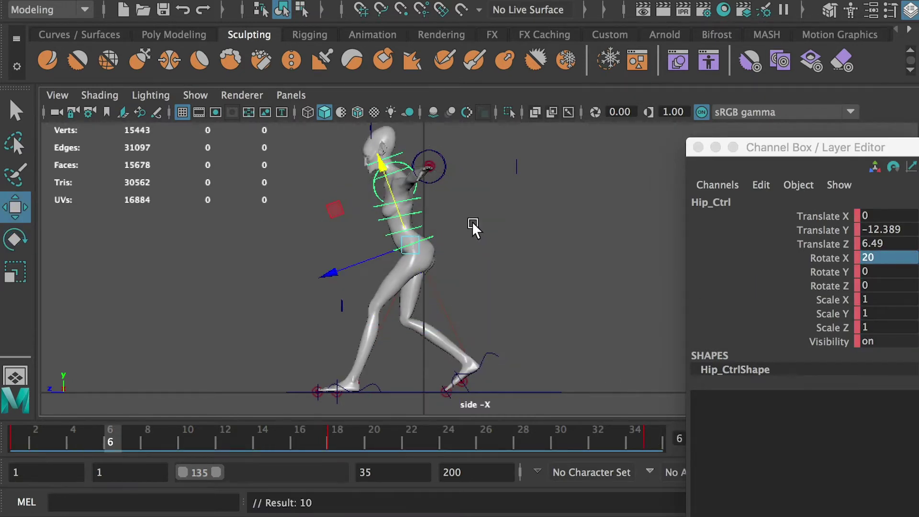
left_click_drag(386, 167, 381, 180)
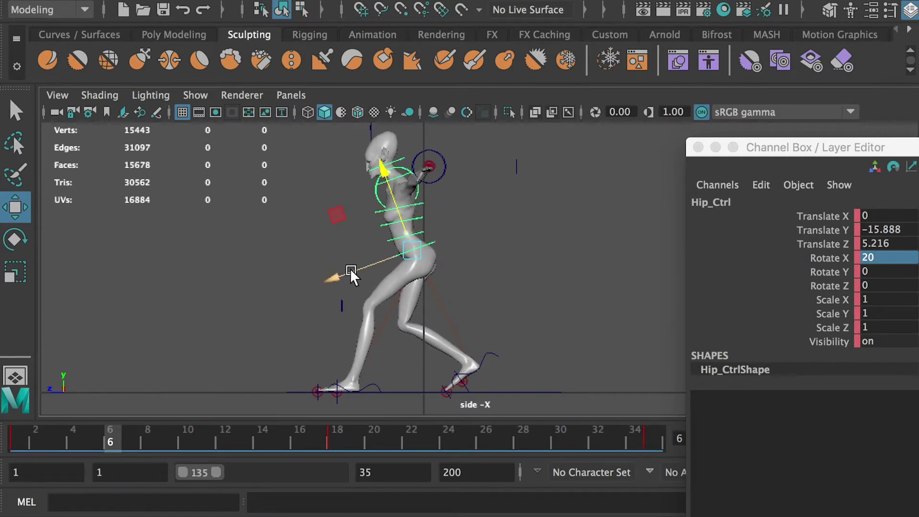
left_click_drag(337, 270, 334, 270)
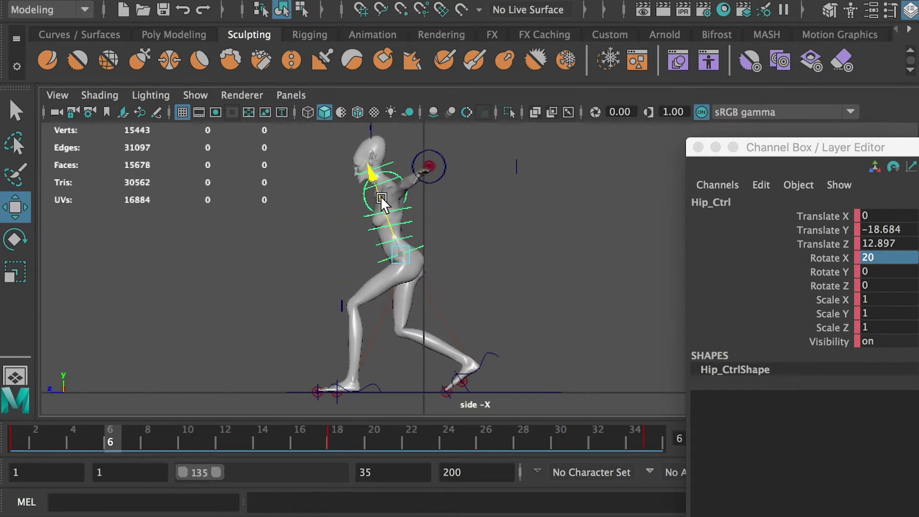
left_click_drag(381, 198, 378, 194)
key("s")
left_click_drag(30, 437, 108, 433)
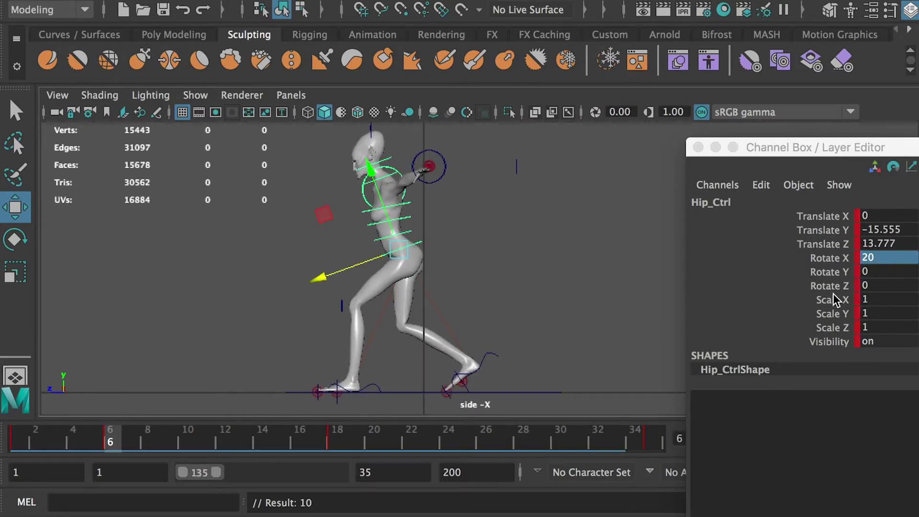
left_click(880, 257)
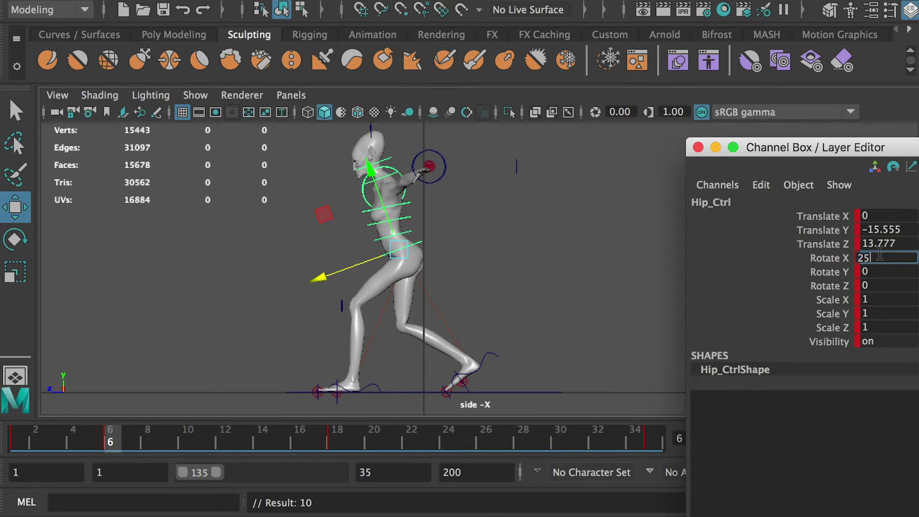
key("Return")
At frame 12, set the hip control's Rotate X to 15, raise it to about Translate Y -4.8, Translate Z 13, and key it.
left_click(52, 440)
left_click_drag(51, 440, 225, 442)
left_click(882, 257)
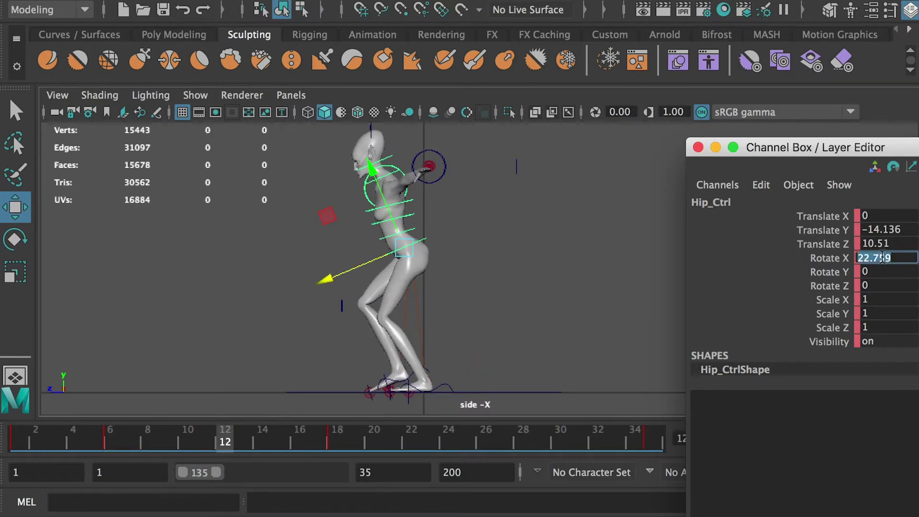
type("15")
key("Return")
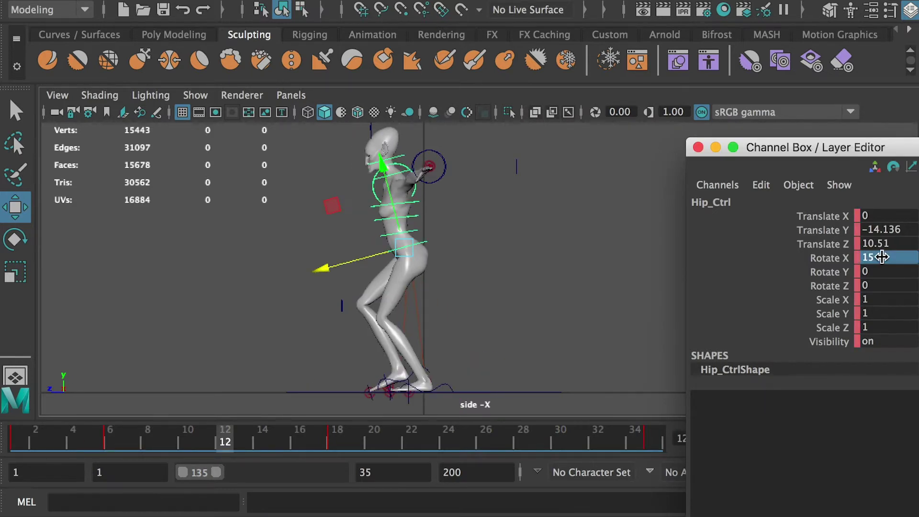
left_click_drag(382, 165, 386, 145)
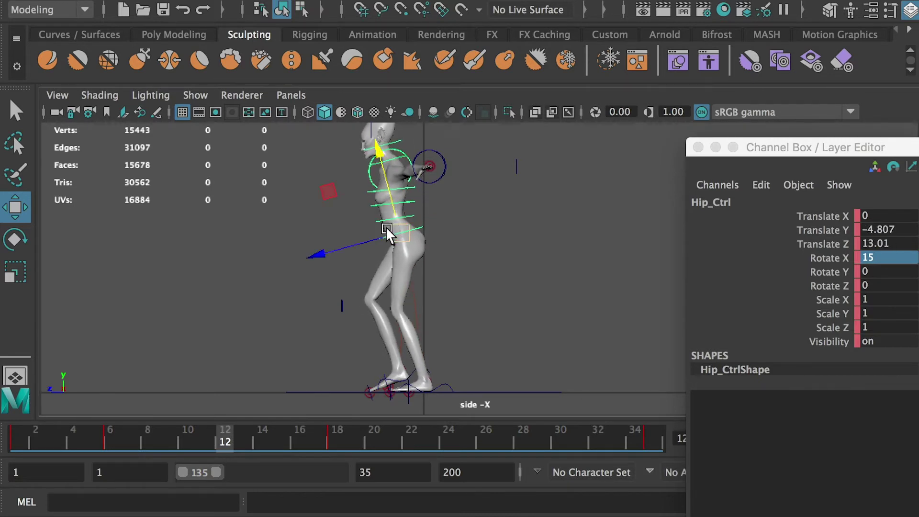
key("s")
Compare the body poses at frames 1, 12 and 18 to check the hip motion.
left_click(332, 434)
left_click(211, 429)
mouse_move(212, 428)
left_mouse_down()
mouse_move(139, 431)
mouse_move(393, 436)
mouse_move(225, 433)
left_mouse_up()
left_click(329, 433)
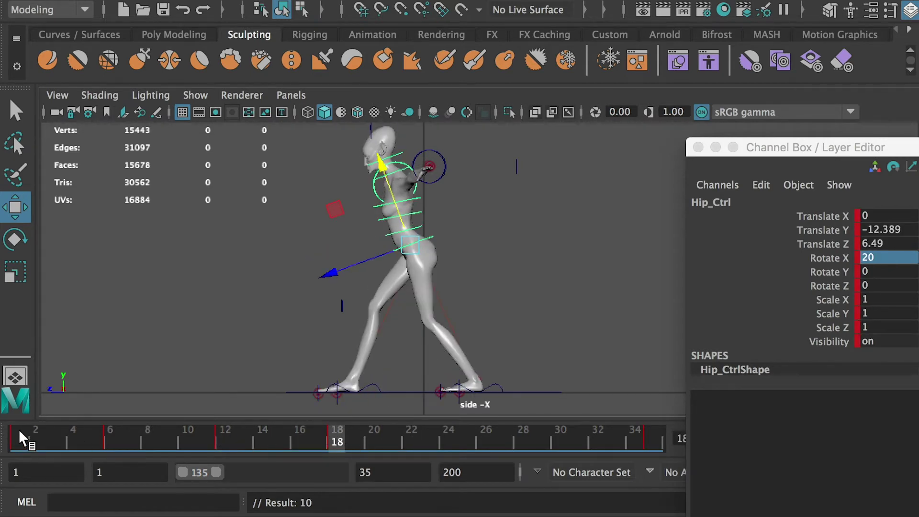
left_click(19, 432)
left_click(335, 433)
left_click(221, 433)
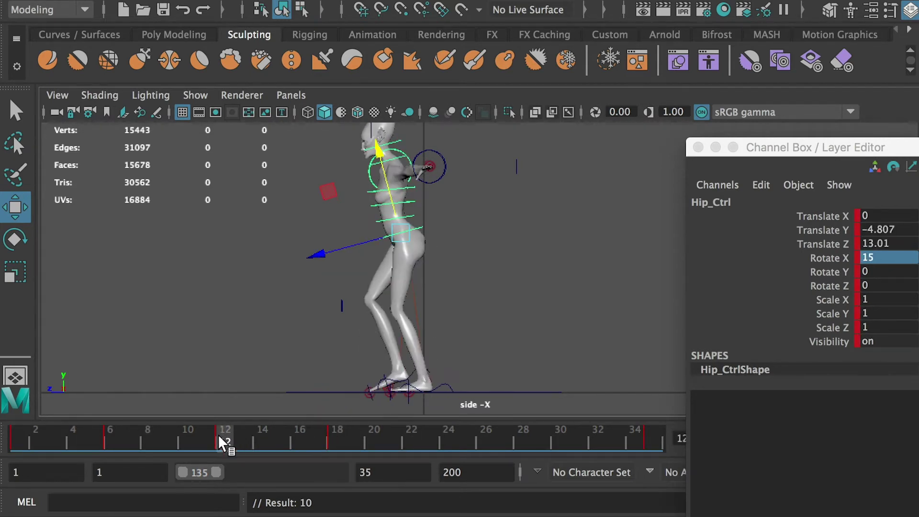
mouse_move(216, 440)
left_mouse_down()
mouse_move(5, 423)
mouse_move(78, 436)
mouse_move(260, 441)
mouse_move(90, 440)
mouse_move(226, 441)
left_mouse_up()
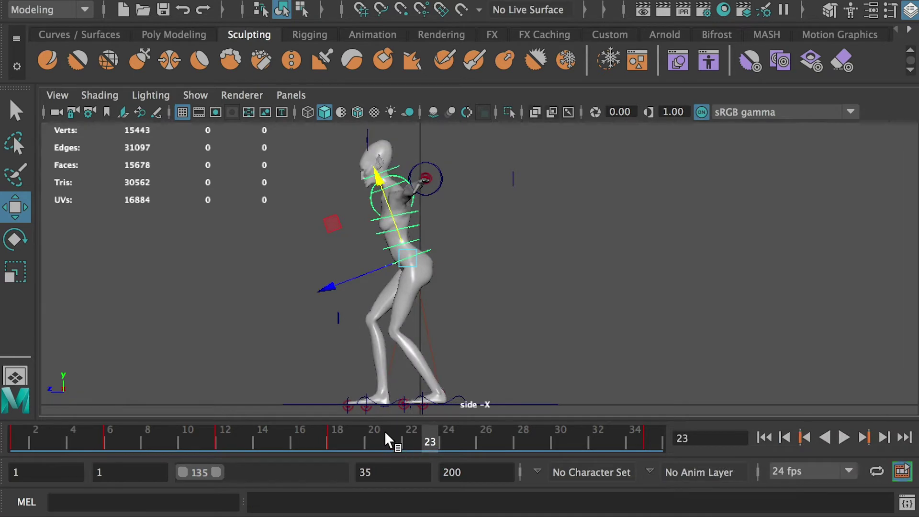
Copy both foot controls' keys from frame 18 and paste them at frame 23.
left_click(455, 394)
right_click_drag(418, 315, 484, 365, "alt")
middle_click_drag(483, 364, 511, 273, "alt")
right_click_drag(422, 347, 505, 405, "alt")
key("q")
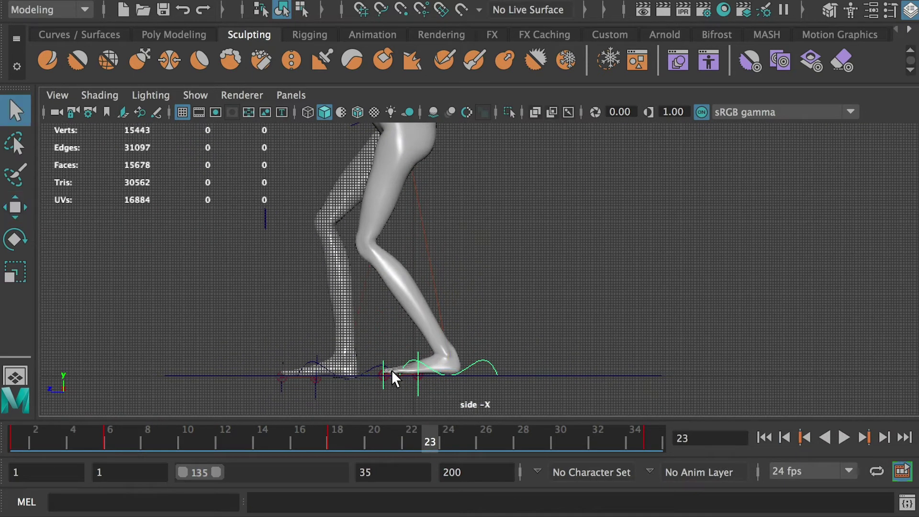
left_click(370, 366, "shift")
left_click(332, 435, "shift")
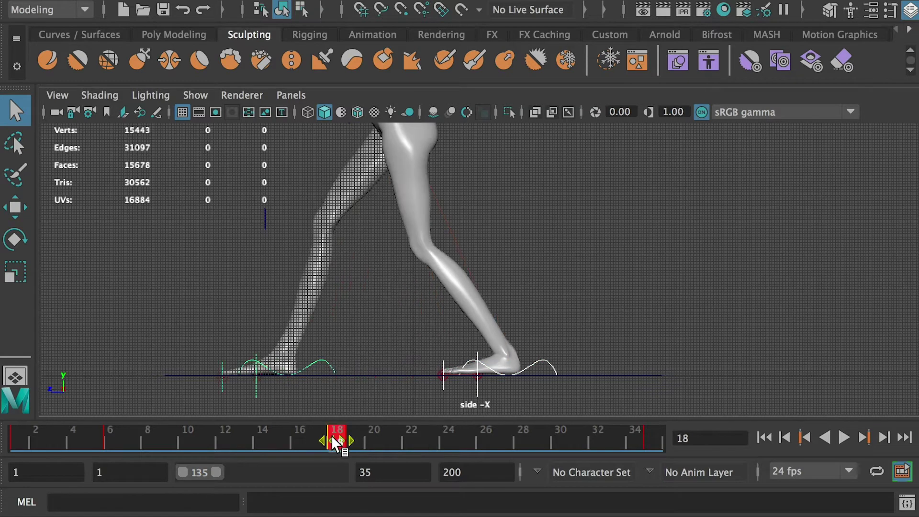
right_click(335, 437)
left_click(377, 163)
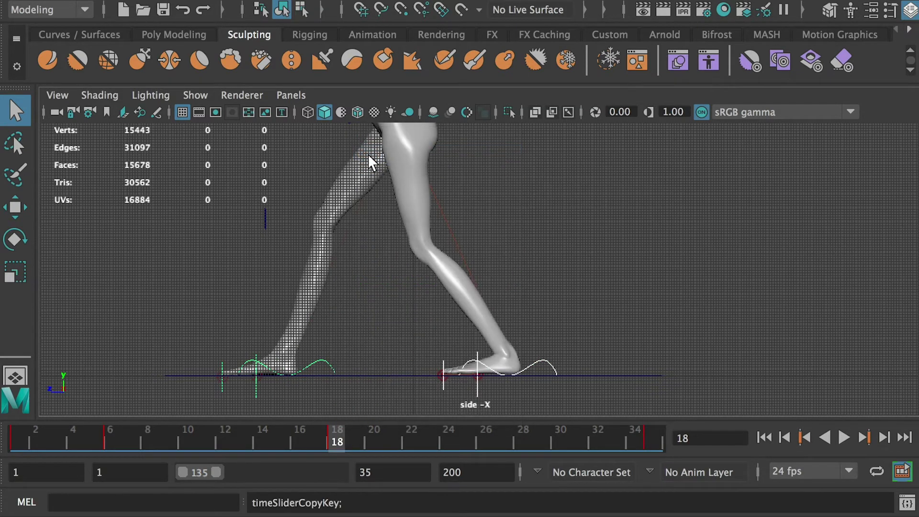
left_click(427, 439)
right_click(427, 441)
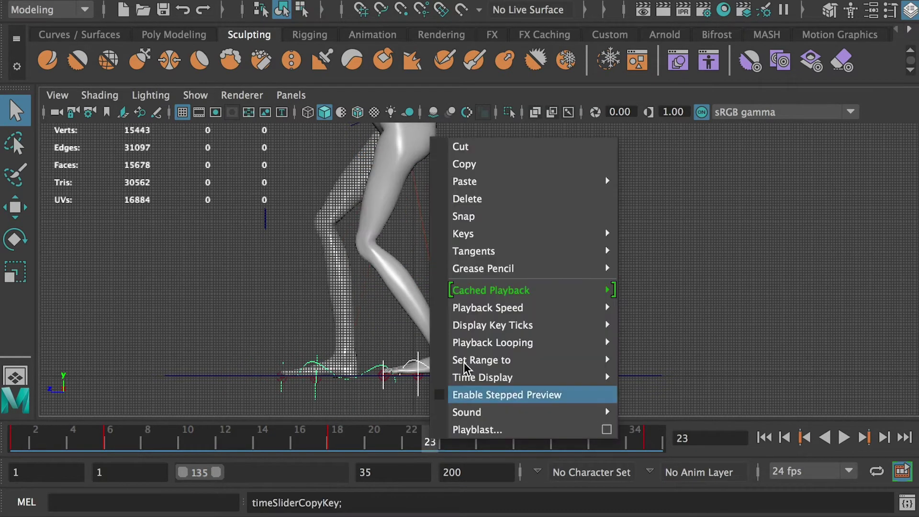
mouse_move(494, 188)
left_click(670, 195)
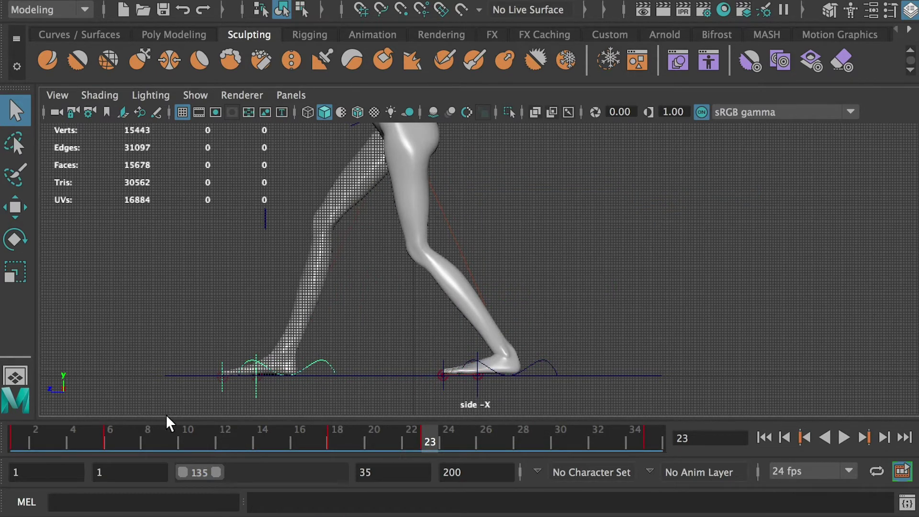
Copy the right foot control's Translate Y at frame 6, set the left foot control's to 13.716 at frame 23 and key it.
left_click(114, 433)
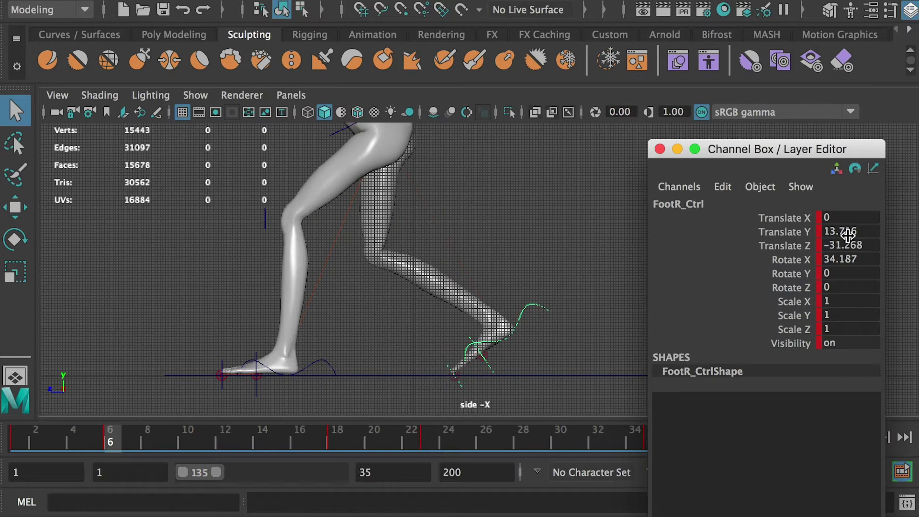
left_click(848, 232)
left_click(428, 435)
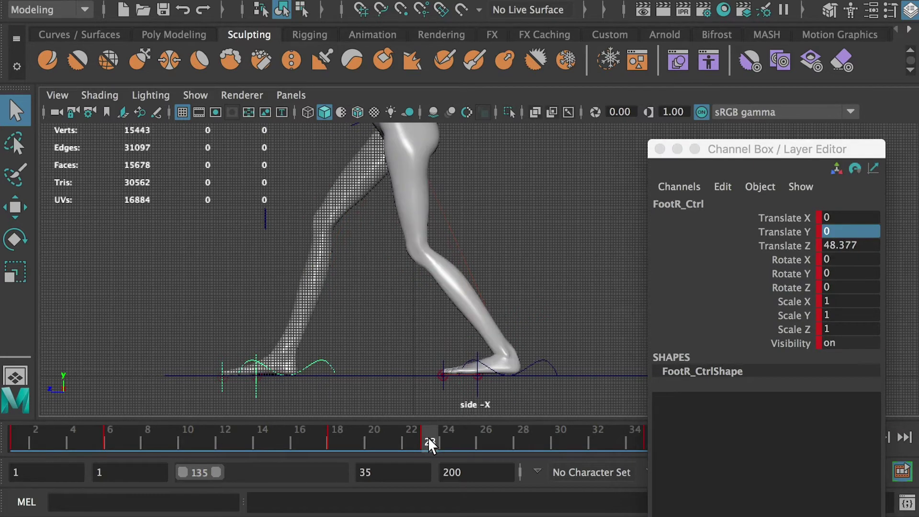
left_click(549, 362)
left_click(871, 233)
key("ctrl+v")
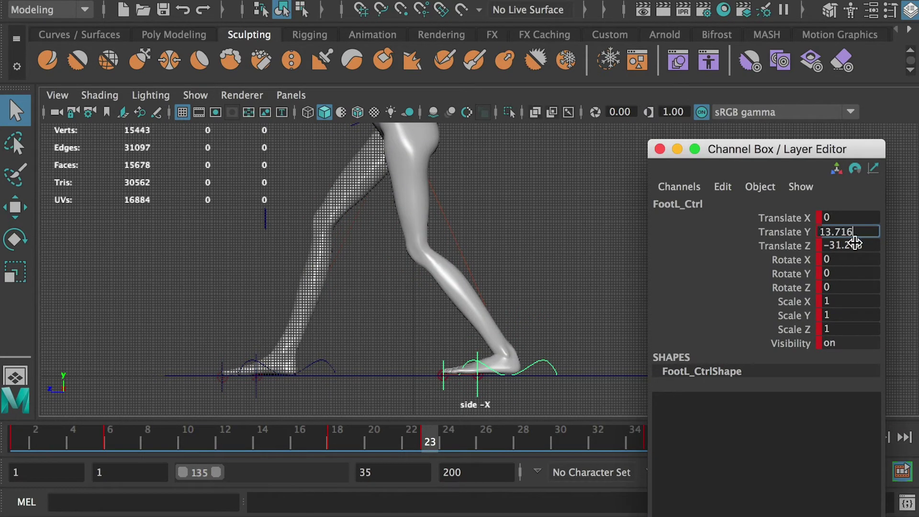
key("Return")
key("s")
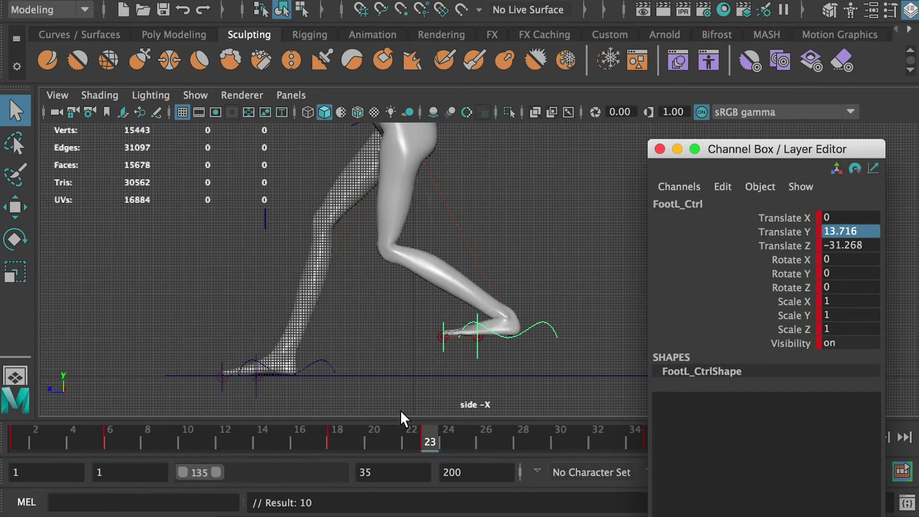
Copy the right foot's Rotate X from frame 6 to the left foot at frame 23 as 34.187, and compare the poses at both frames.
left_click(107, 435)
left_click(551, 316)
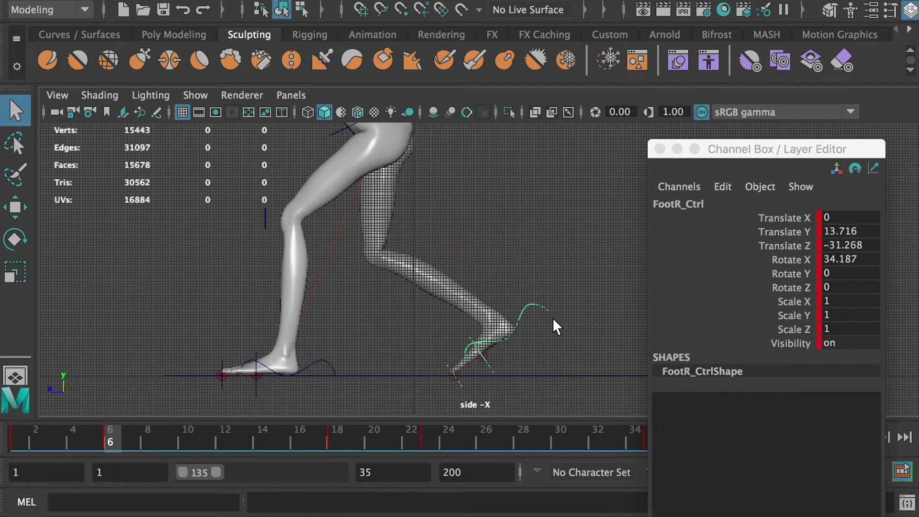
double_click(852, 259)
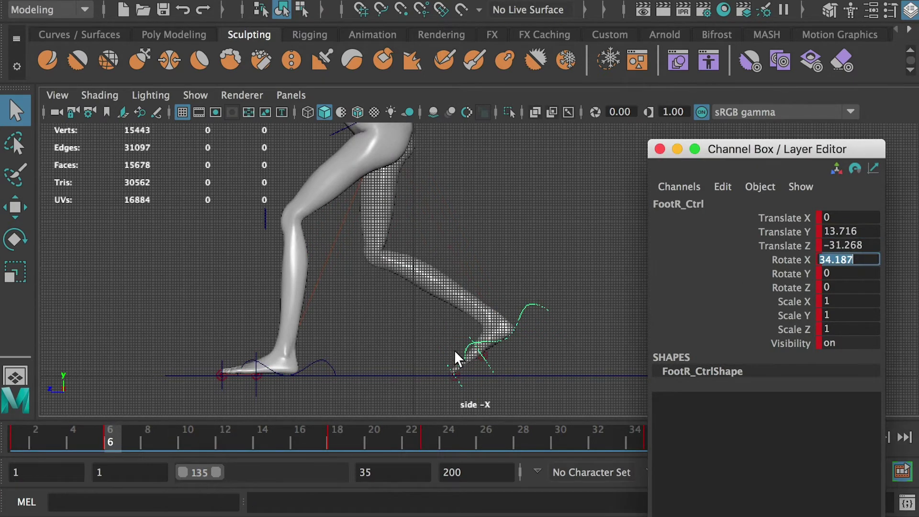
left_click_drag(166, 429, 426, 449)
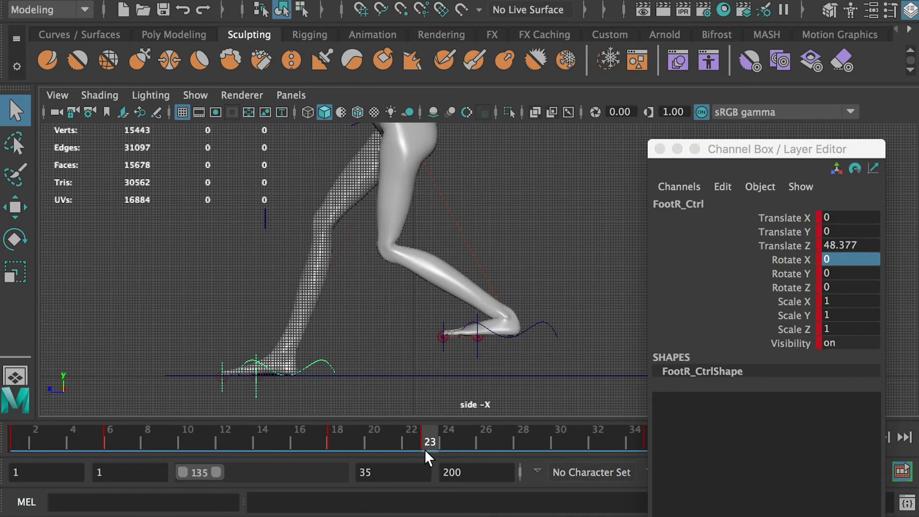
left_click(543, 323)
double_click(845, 258)
key("ctrl+v")
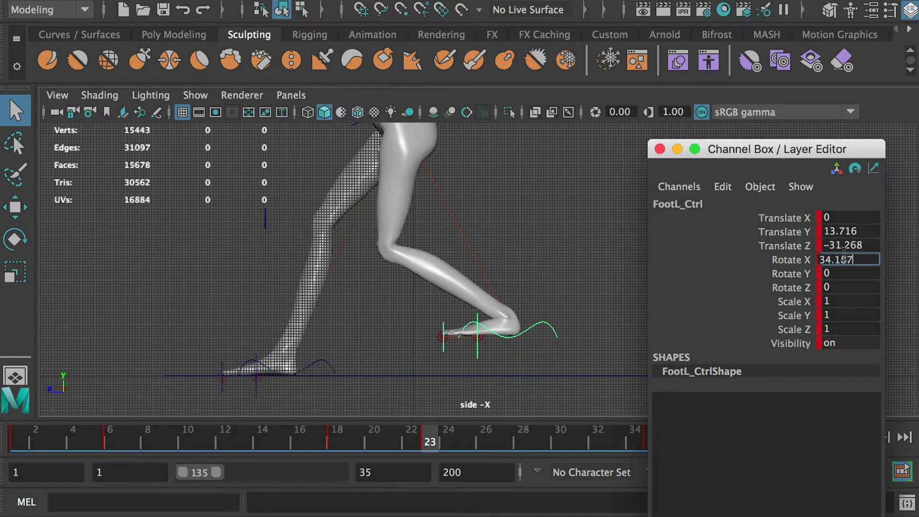
key("Return")
left_click(110, 439)
left_click(430, 434)
left_click(113, 438)
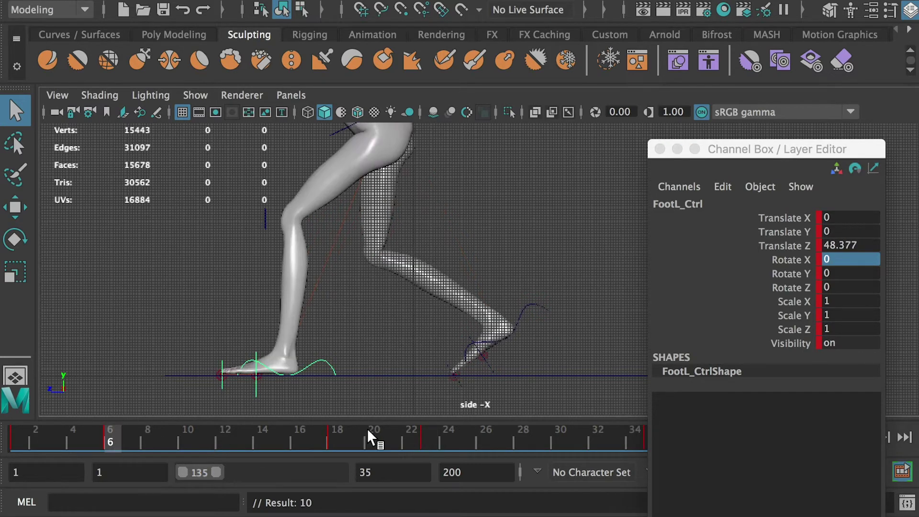
left_click(431, 439)
At frame 12, move the right foot control to about Translate Y 11.5 and Translate Z 2.3, and key it.
left_click(220, 445)
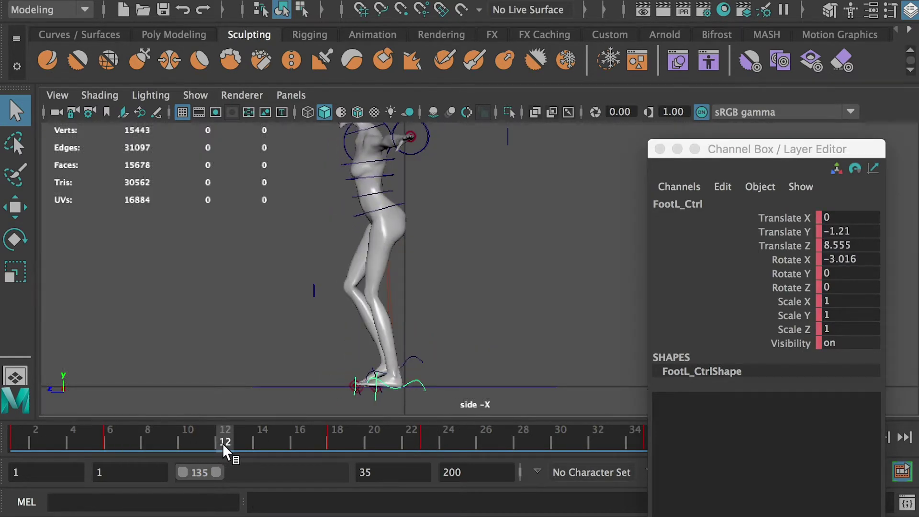
left_click(415, 358)
key("w")
left_click_drag(352, 386, 367, 375)
key("s")
left_click_drag(233, 439, 378, 444)
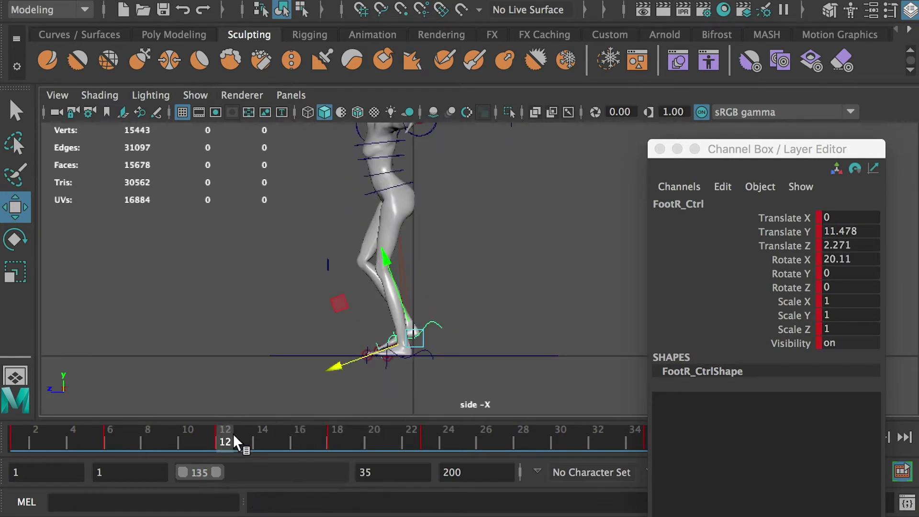
Copy the right foot control's Translate Y from frame 12 to the left foot control at frame 29 as 11.478 and key it.
double_click(838, 232)
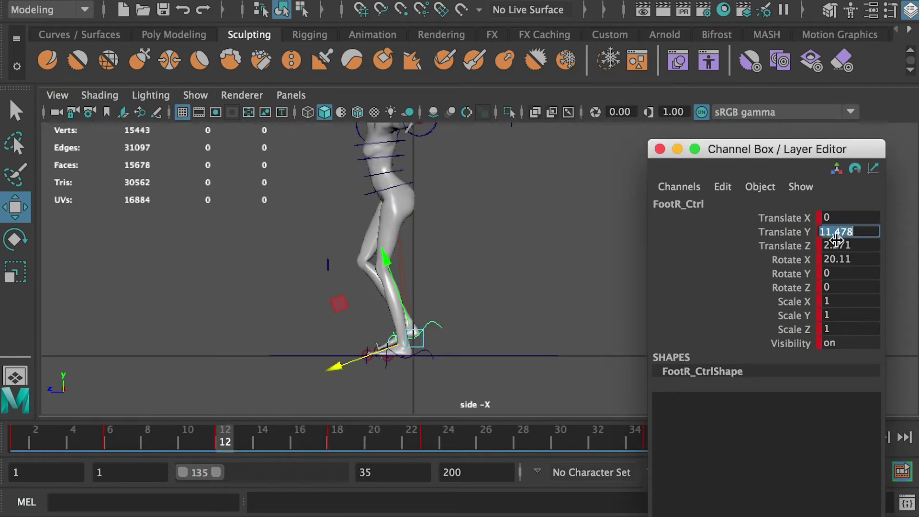
left_click(541, 443)
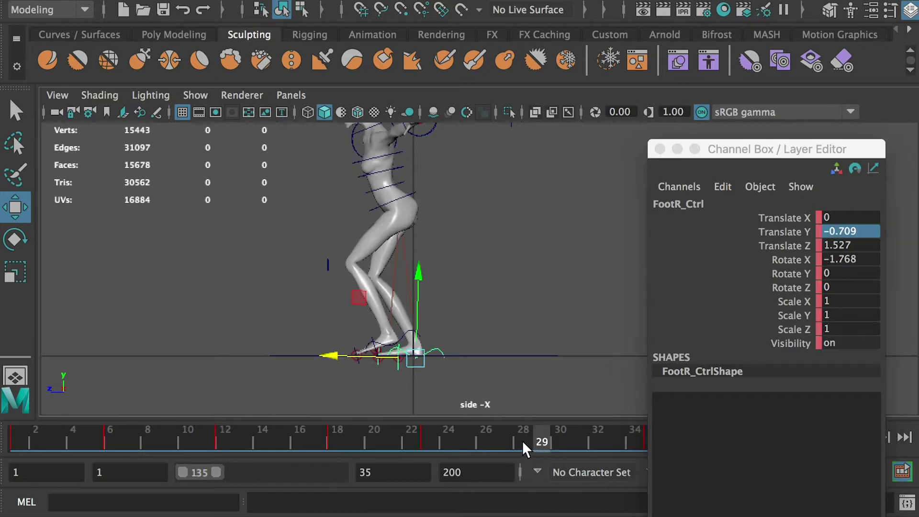
left_click(420, 331)
left_click(420, 331)
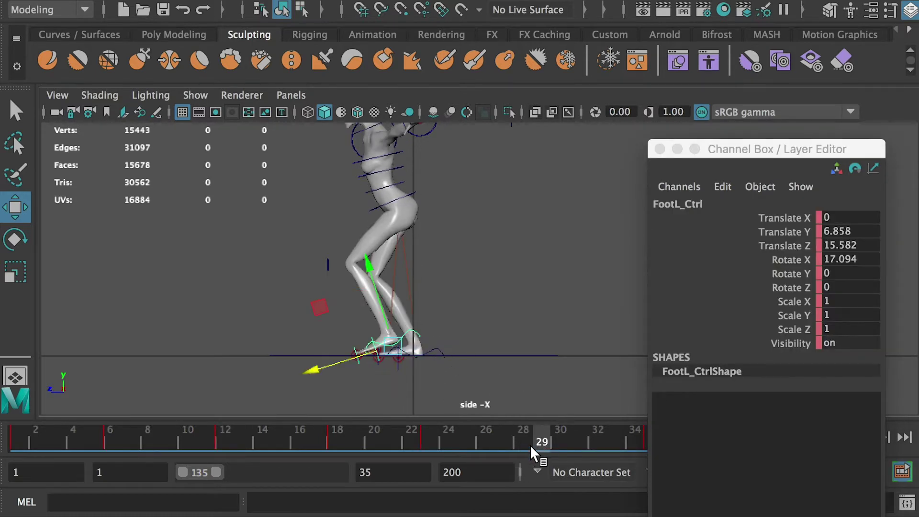
left_click(833, 232)
key("super+v")
key("Return")
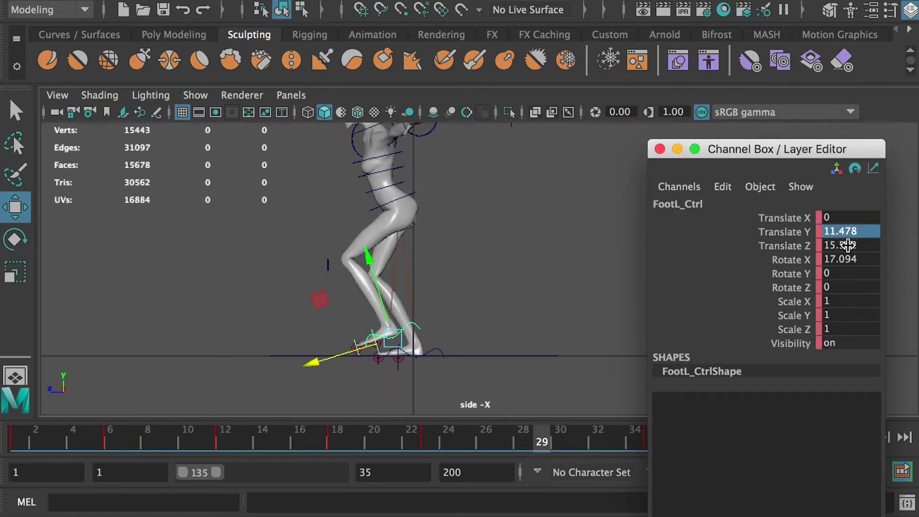
key("s")
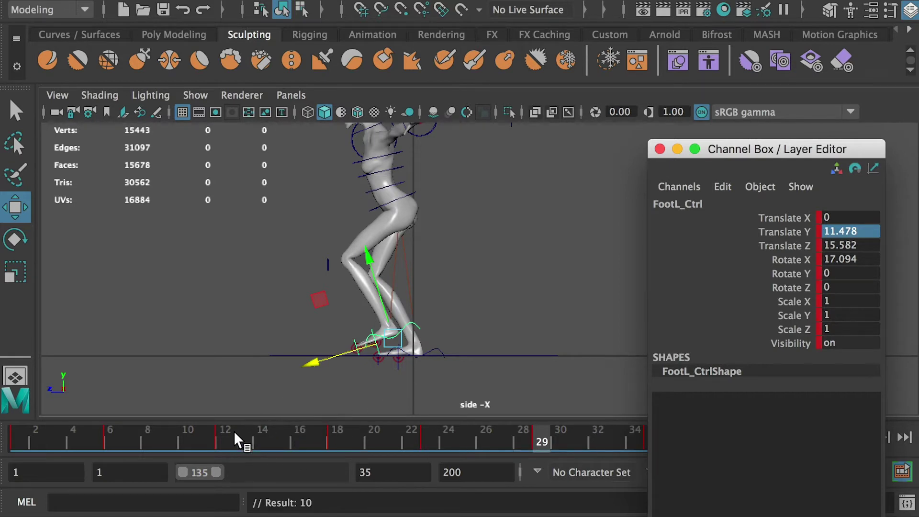
Match the left foot control at frame 29 to the right foot's frame 12 values, Translate Z 2.271 and Rotate X 20.11, and save the scene.
left_click(225, 443)
left_click(464, 329)
left_click(428, 329)
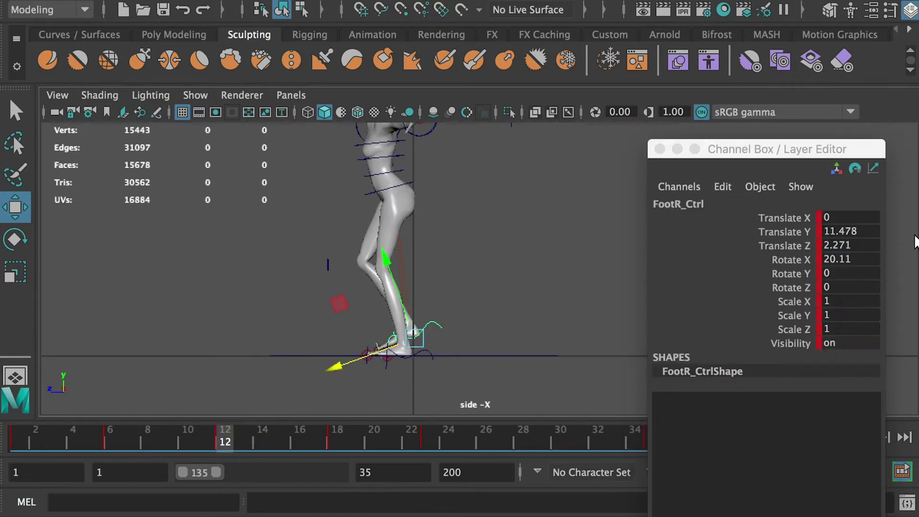
left_click(845, 245)
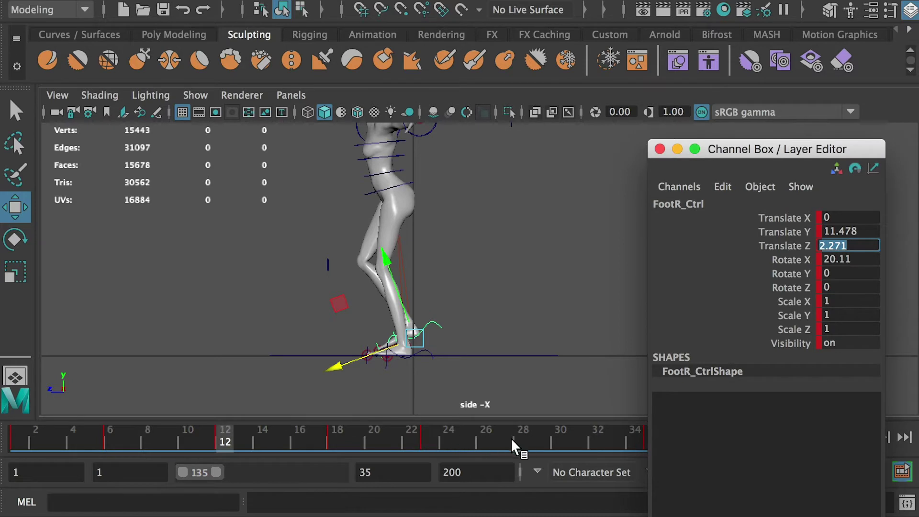
left_click(540, 443)
left_click(442, 343)
left_click(416, 333)
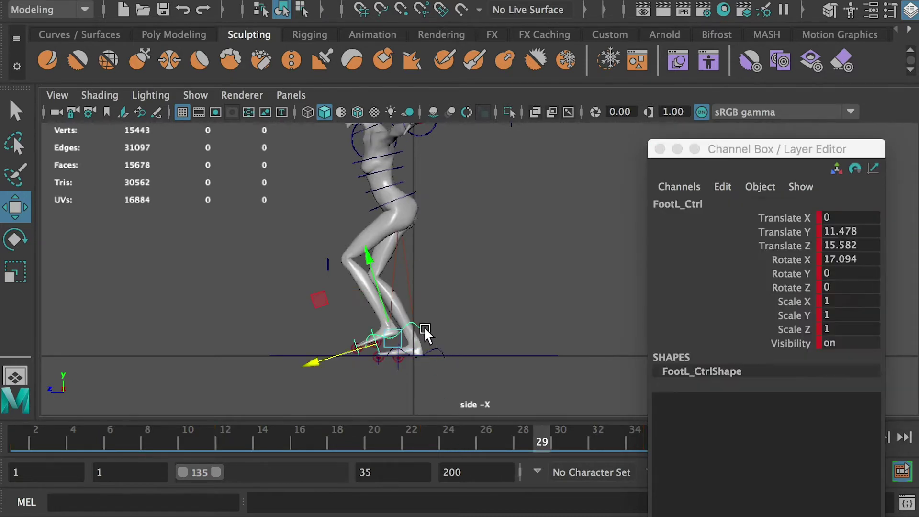
left_click(839, 247)
type("2.271")
left_click(846, 260)
type("20.11")
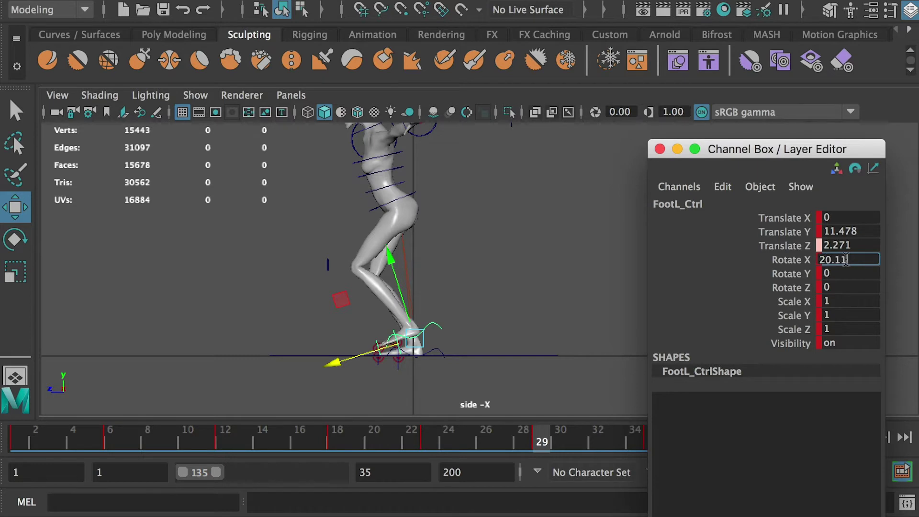
key("Return")
key("ctrl+s")
key("q")
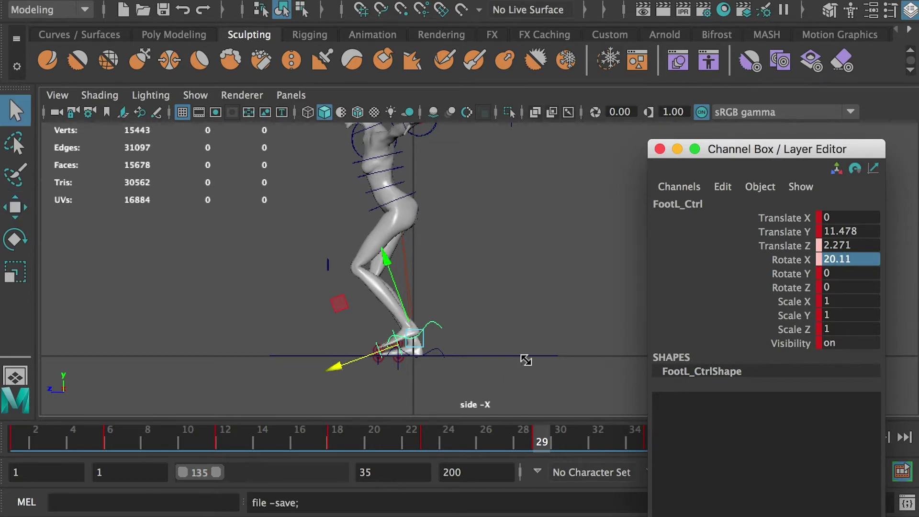
Copy the left foot control's frame 12 Translate Y of -1.21 and Translate Z of 8.555 to the right foot control at frame 29.
mouse_move(543, 439)
left_mouse_down()
mouse_move(221, 439)
mouse_move(551, 440)
left_mouse_up()
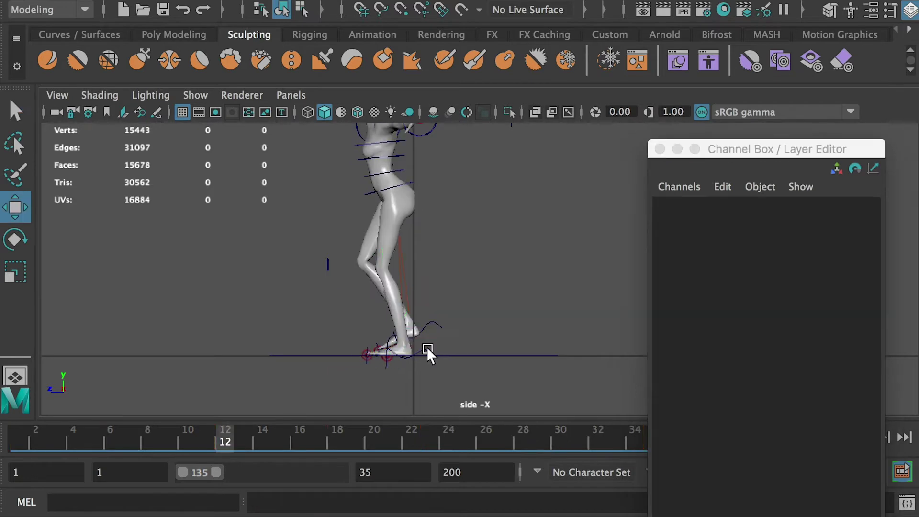
left_click(428, 354)
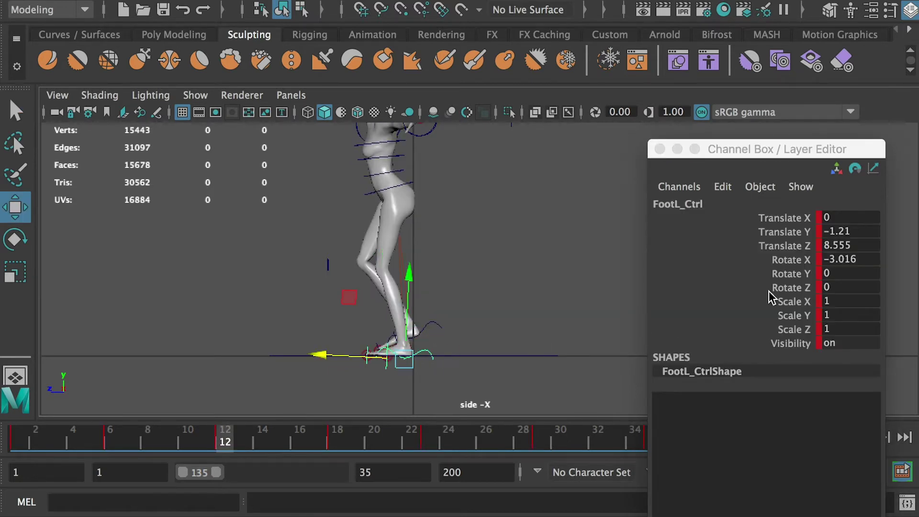
double_click(849, 234)
key("super+c")
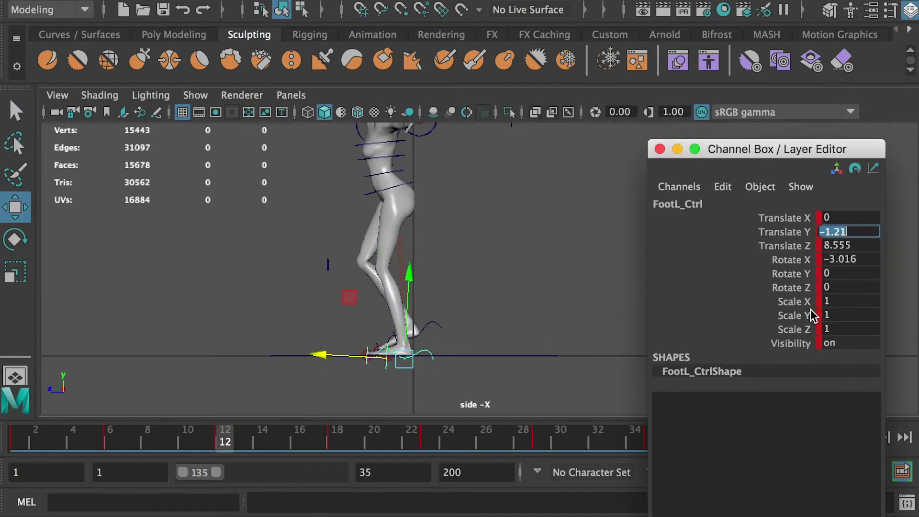
left_click(538, 443)
left_click(482, 339)
left_click(437, 350)
left_click(862, 235)
key("super+v")
left_click(872, 247)
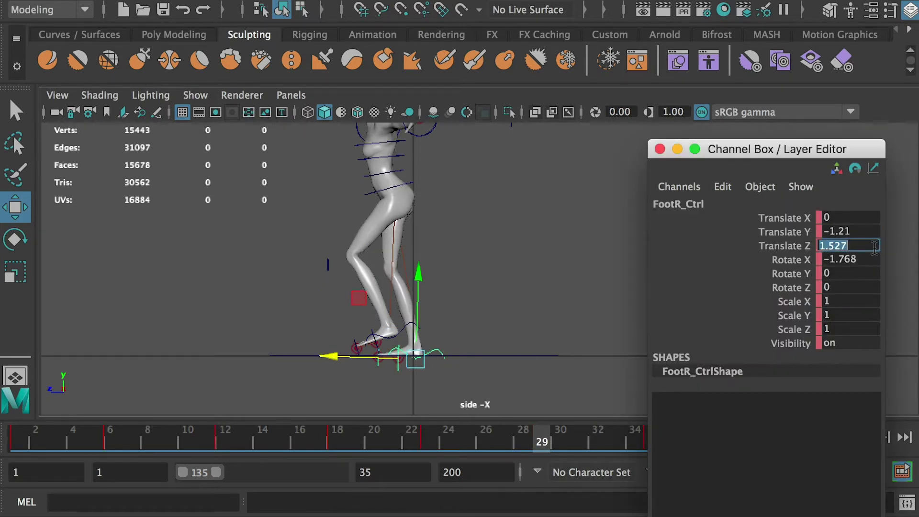
type("8.555")
key("Return")
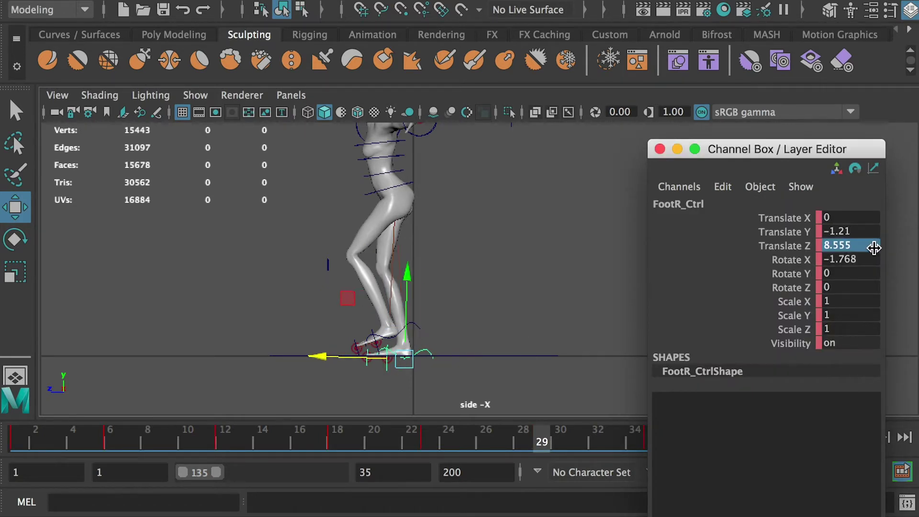
Copy the left foot control's Rotate X of -3.016 from frame 12 to the right foot control at frame 29, and play the animation.
left_click(219, 437)
left_click(433, 348)
left_click(426, 351)
double_click(852, 259)
key("ctrl+c")
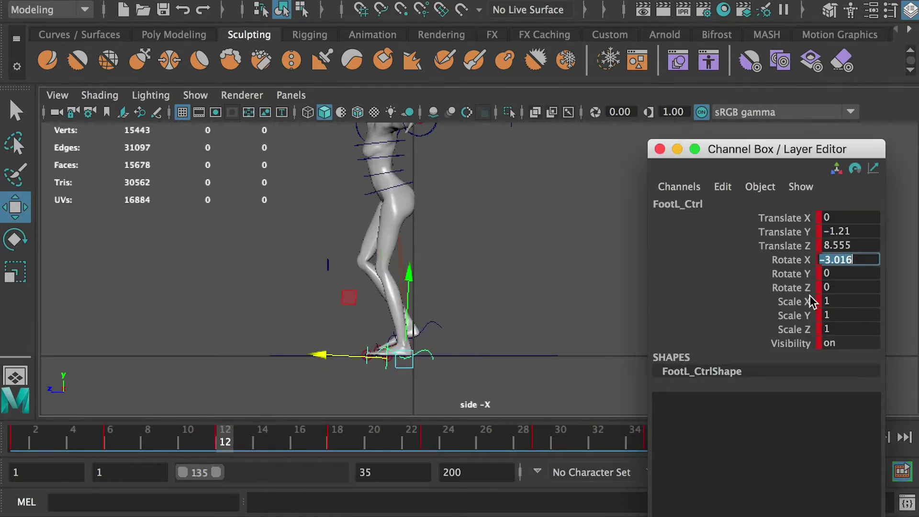
left_click(542, 441)
left_click(427, 353)
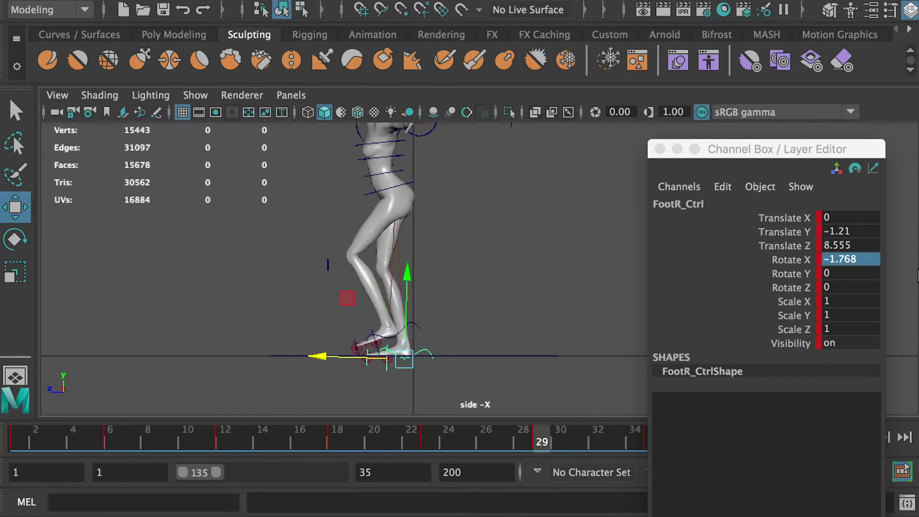
key("ctrl+v")
key("Return")
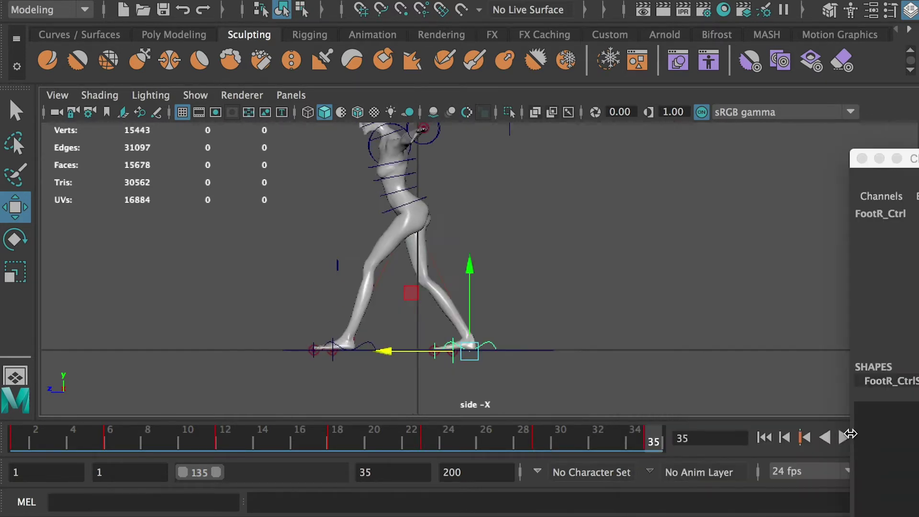
left_click(844, 438)
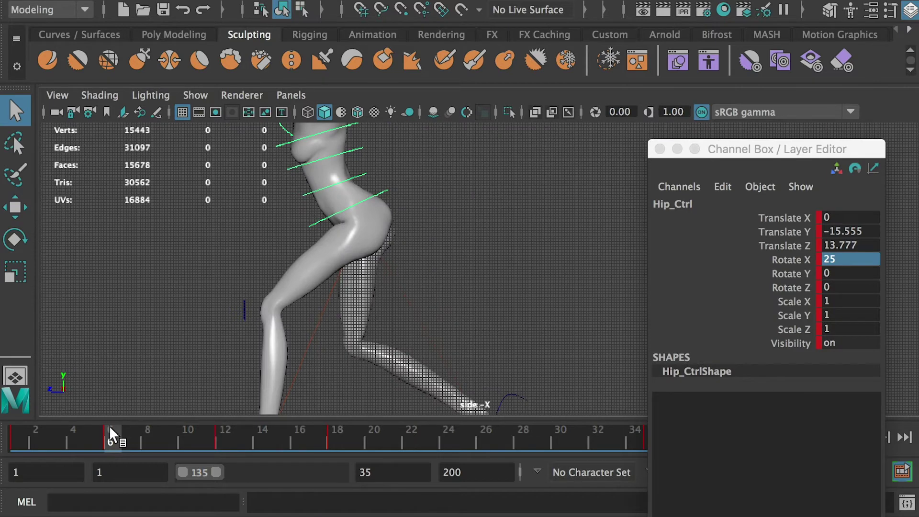
Copy the hip control's keys from frame 6 and paste them at frame 23.
left_click(111, 433, "shift")
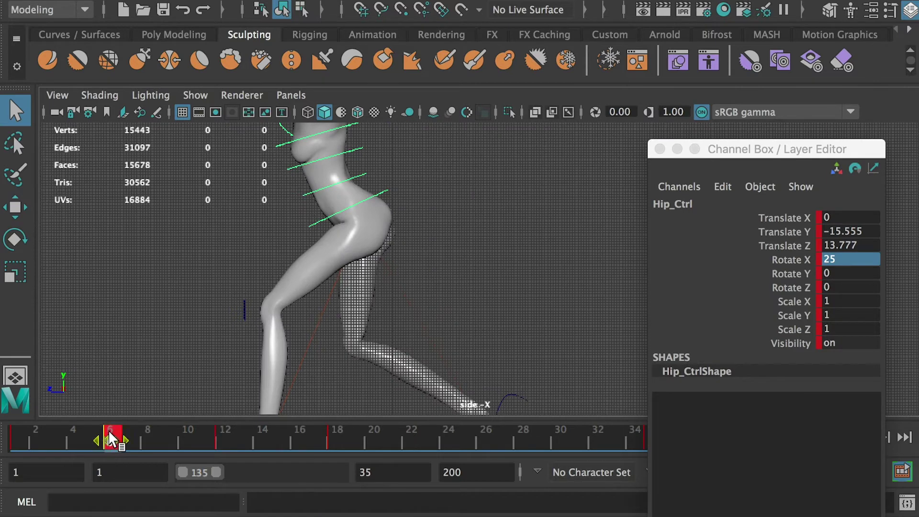
right_click(112, 433)
left_click(154, 158)
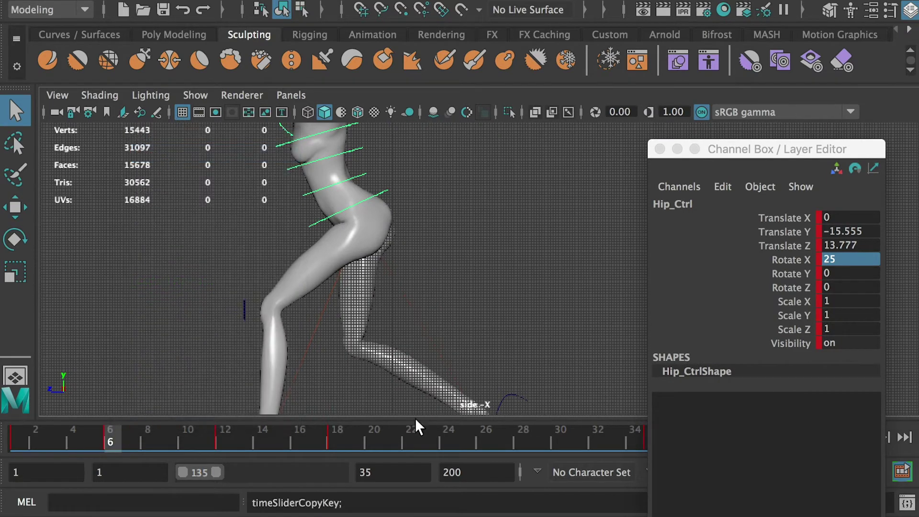
left_click(428, 441)
right_click(429, 441)
mouse_move(593, 179)
left_click(648, 192)
Copy the hip control's keys from frame 12 and paste them at frame 29.
middle_click_drag(518, 331, 519, 282, "alt")
right_click_drag(519, 283, 437, 293, "alt")
middle_click_drag(437, 294, 404, 321, "alt")
right_click_drag(404, 320, 335, 331, "alt")
key("w")
left_click(224, 437)
left_click(223, 436, "shift")
right_click(224, 439)
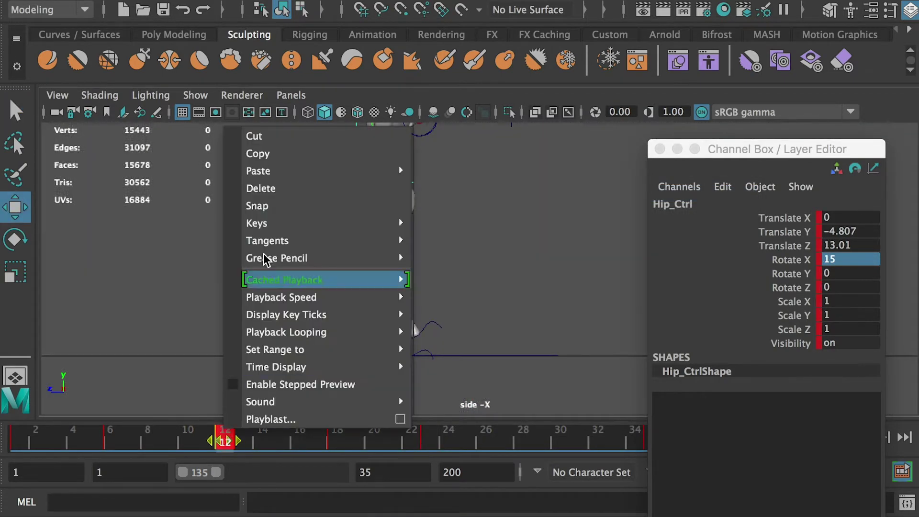
left_click(256, 150)
left_click(538, 441)
right_click(540, 440)
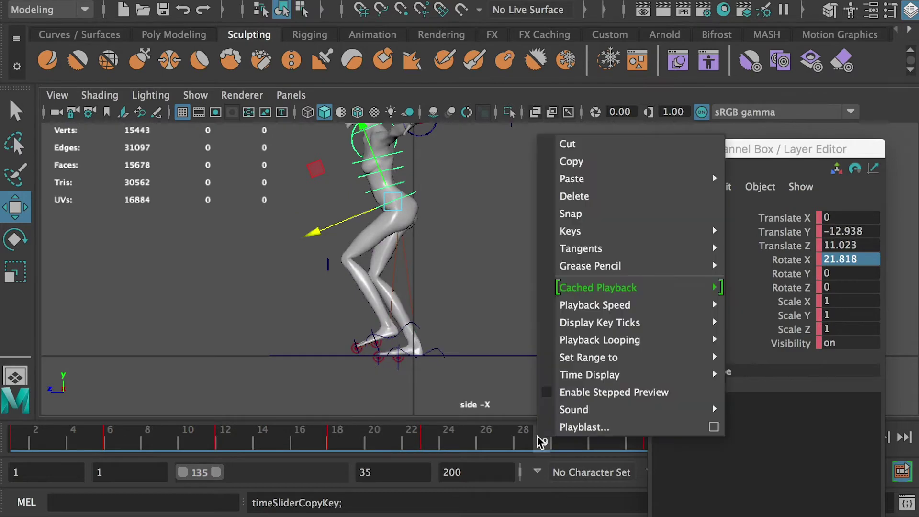
mouse_move(586, 179)
left_click(753, 191)
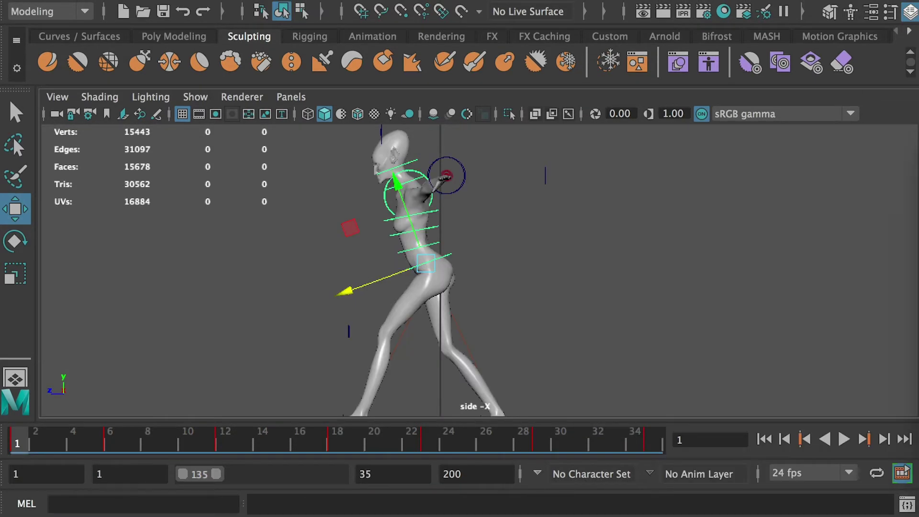
left_click_drag(918, 225, 725, 109)
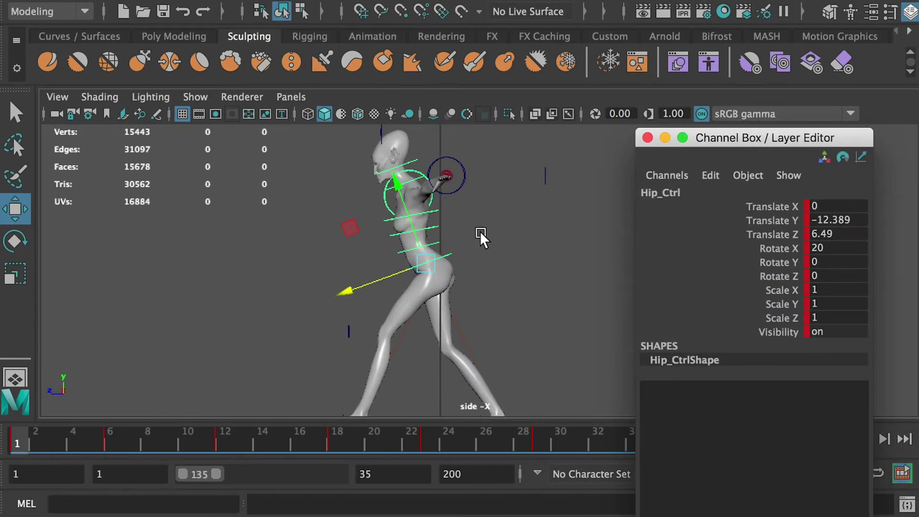
left_click(452, 257, "alt")
key("e")
left_click_drag(465, 243, 446, 246)
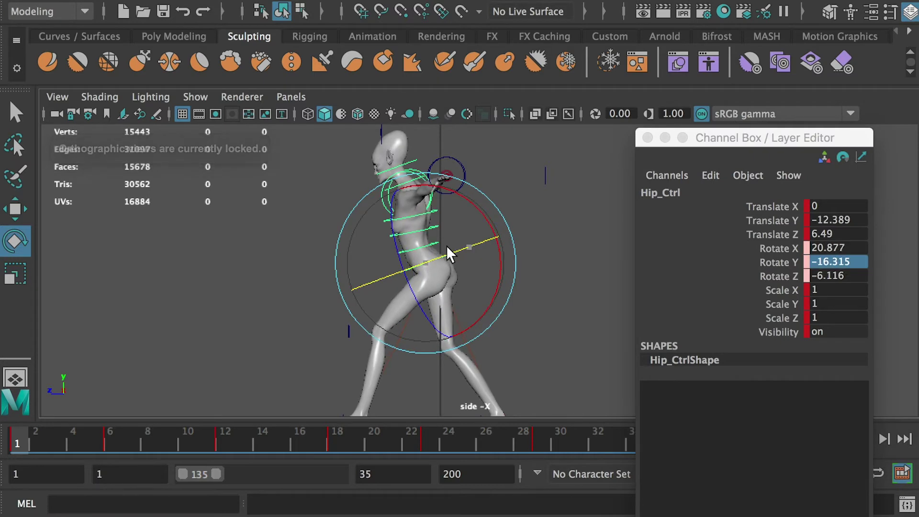
key("ctrl+z")
Set the hip control's Rotate Y to -20 at frame 1 and key it.
double_click(833, 262)
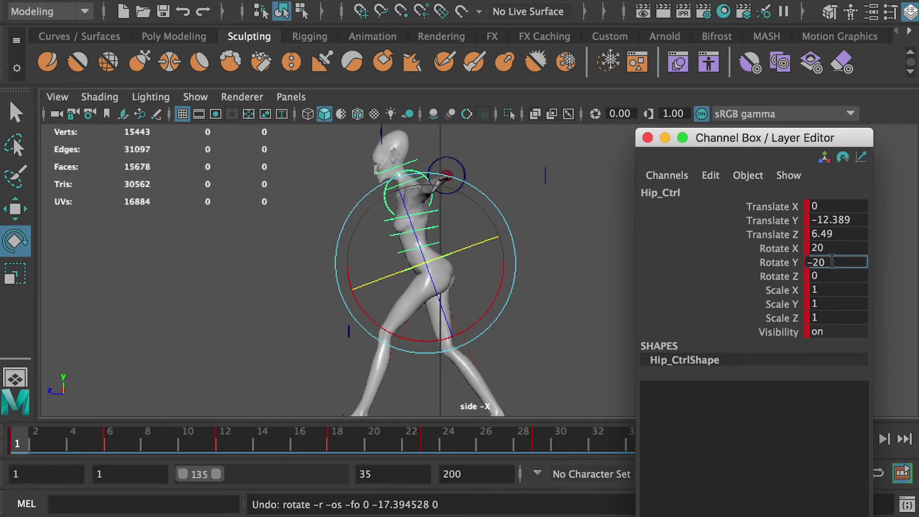
type("-20")
key("Return")
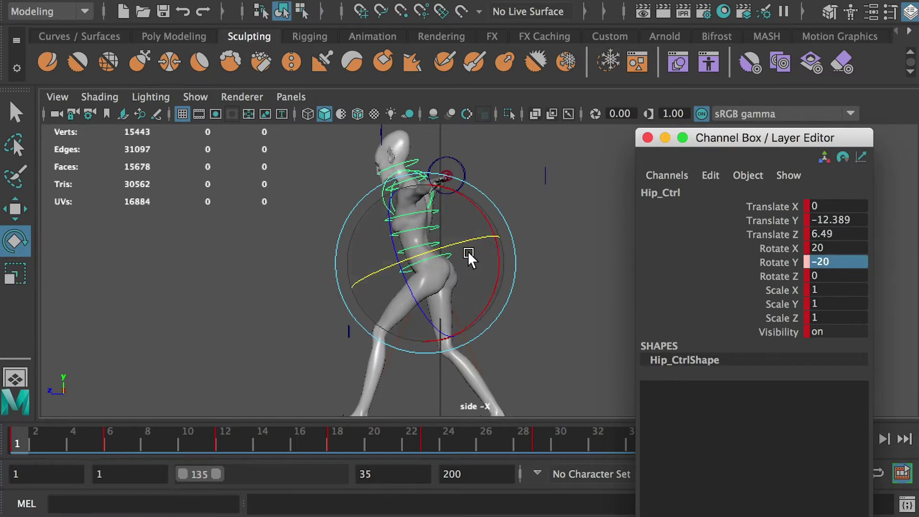
key("s")
At frame 18, set the hip control's Rotate Y to 20 and key it.
left_click(110, 438)
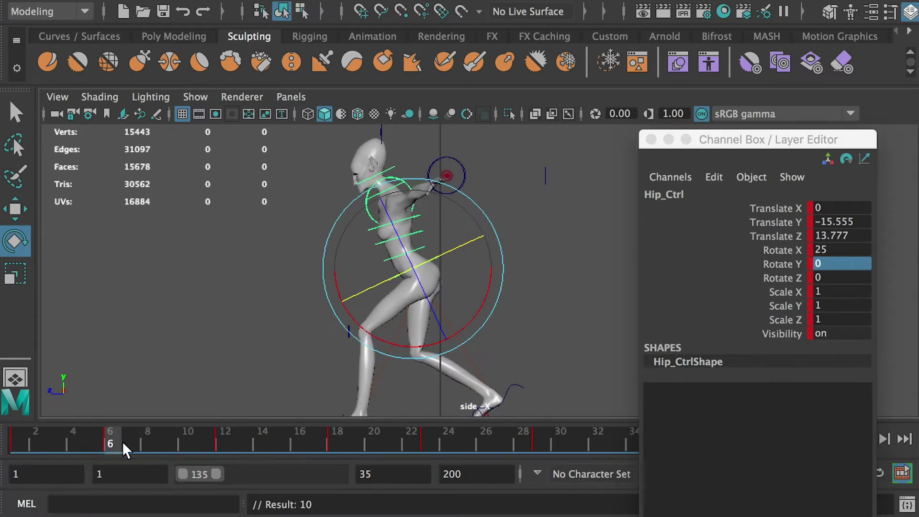
left_click(222, 439)
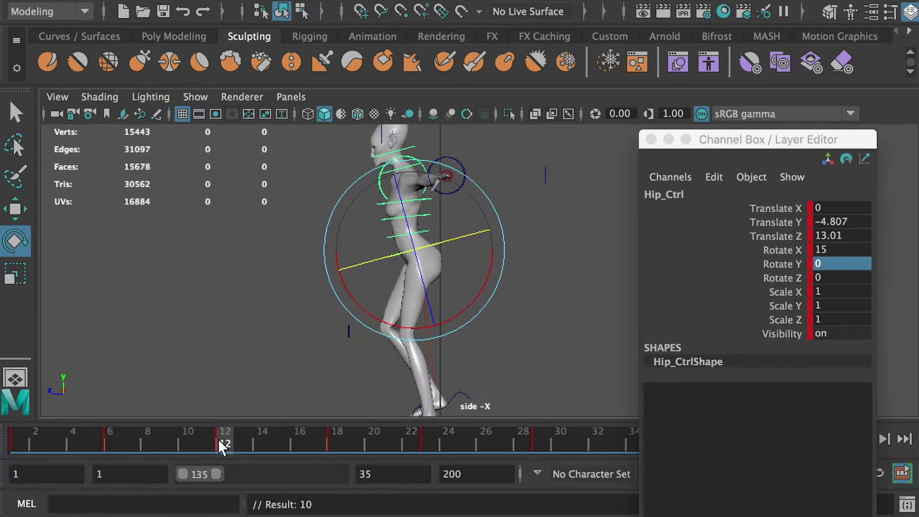
left_click(333, 440)
double_click(821, 265)
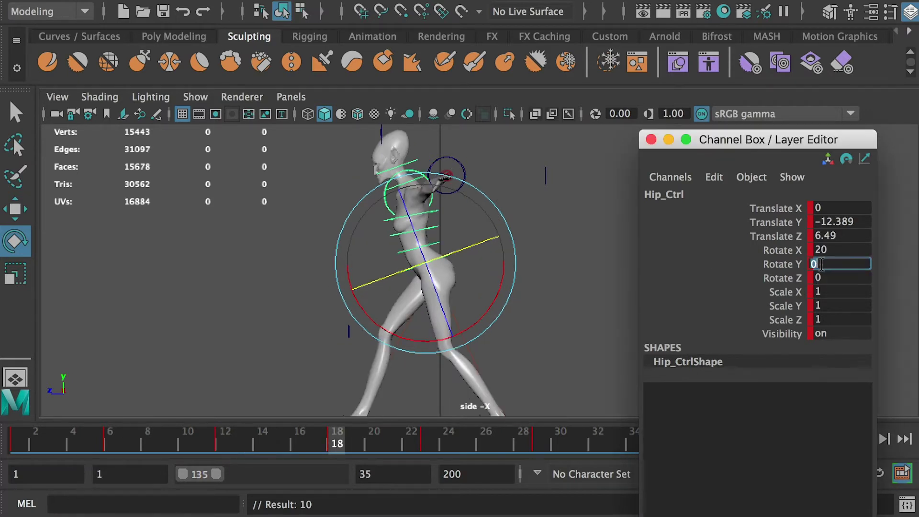
key("Return")
key("s")
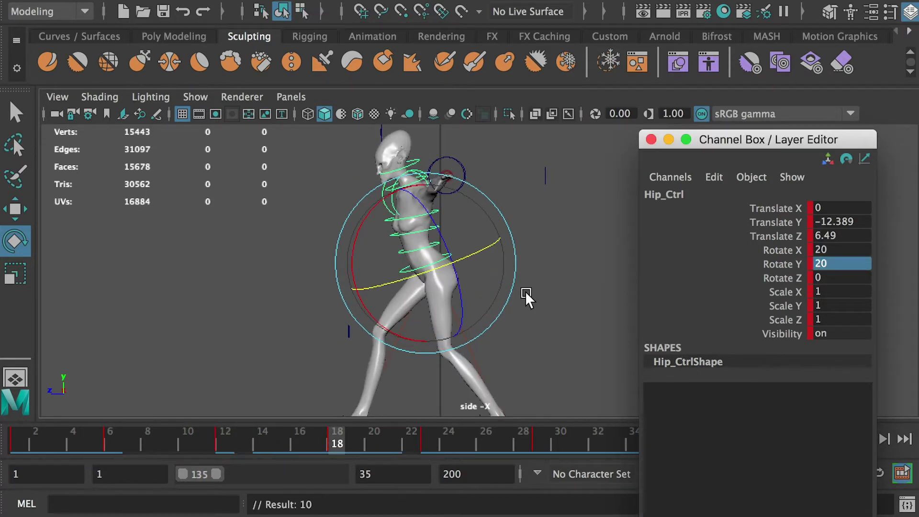
Return to frame 6, set the hip control's Rotate Y to -12 and key it.
left_click(109, 437)
left_click(827, 262)
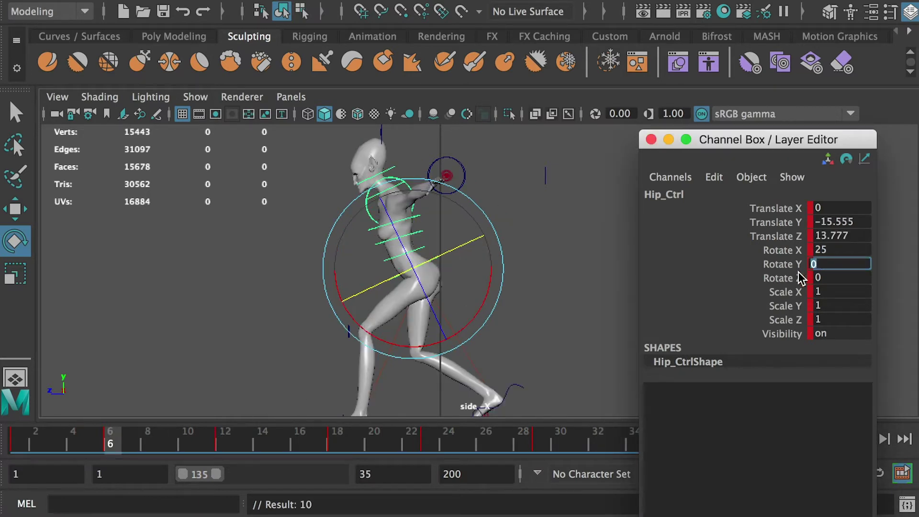
type("-12")
key("Return")
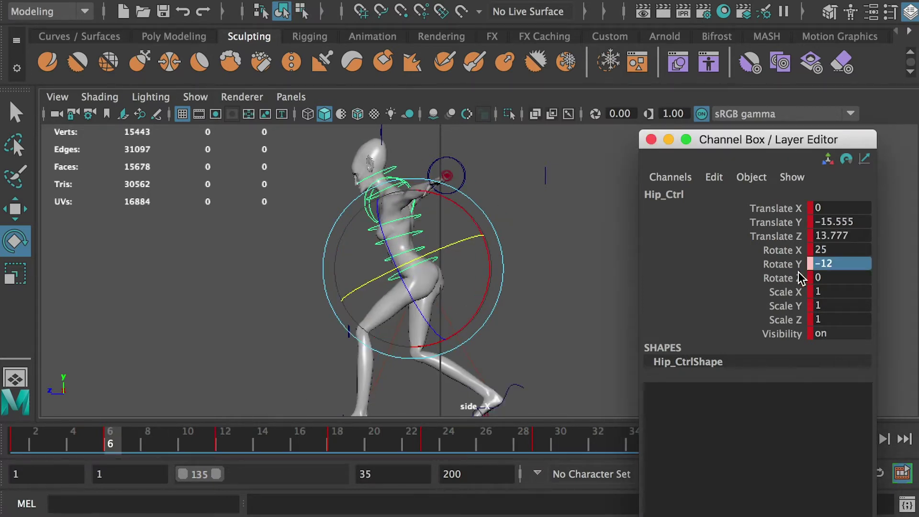
key("s")
left_click(225, 443)
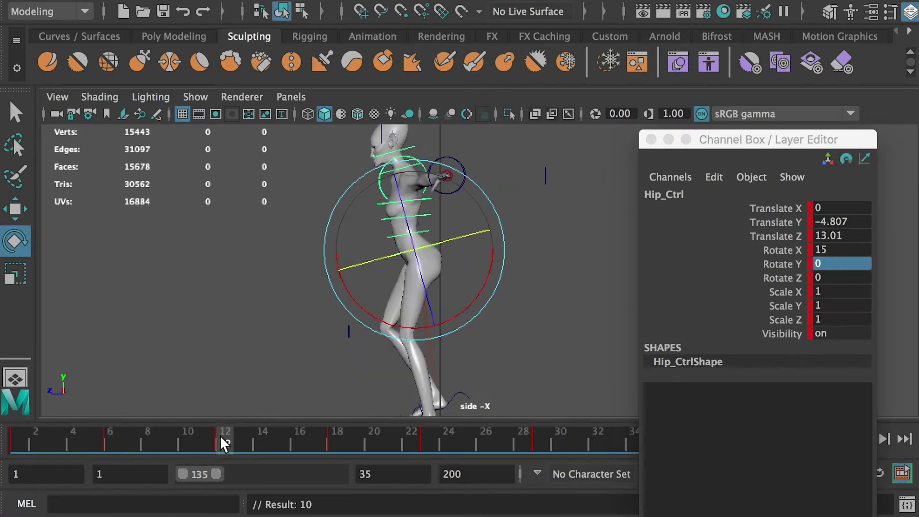
Set the hip control's Rotate Y to -6 at frame 12 and key it.
left_click(827, 264)
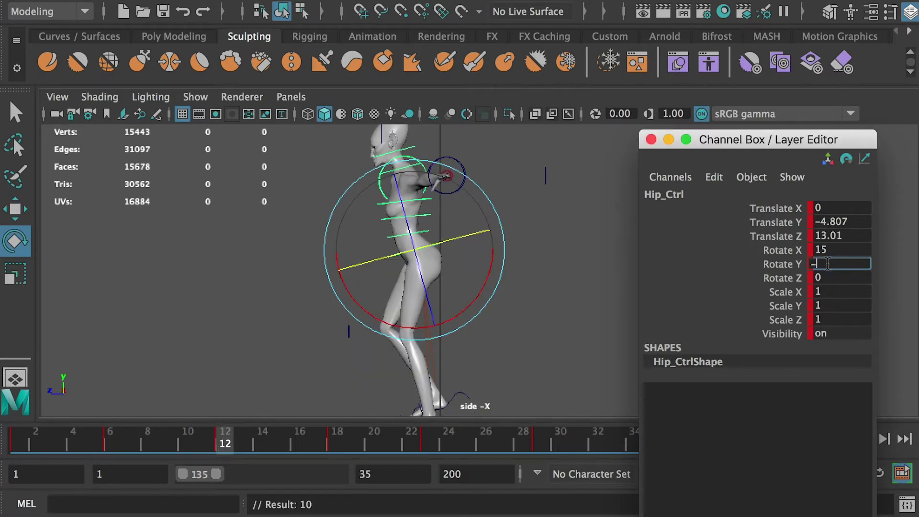
type("-6")
key("Return")
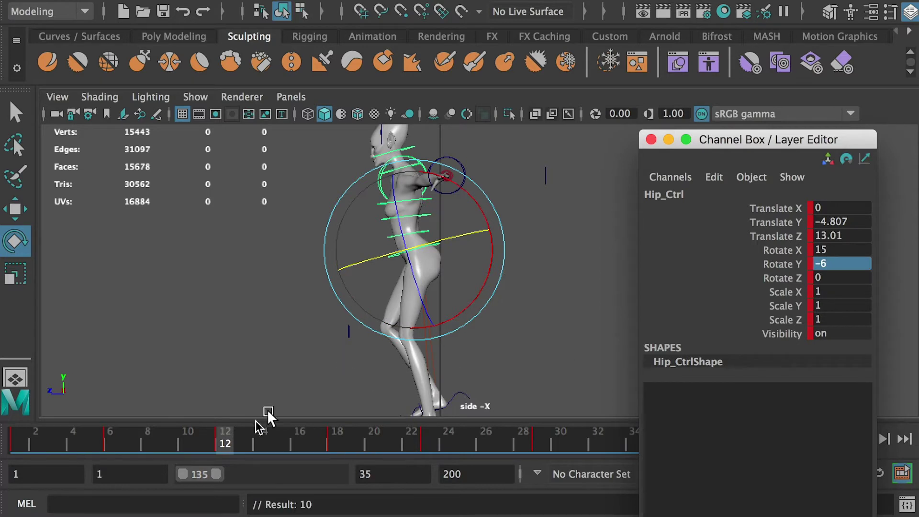
At frame 23, set the hip control's Rotate Y to 12 and key it.
left_click_drag(175, 434, 426, 438)
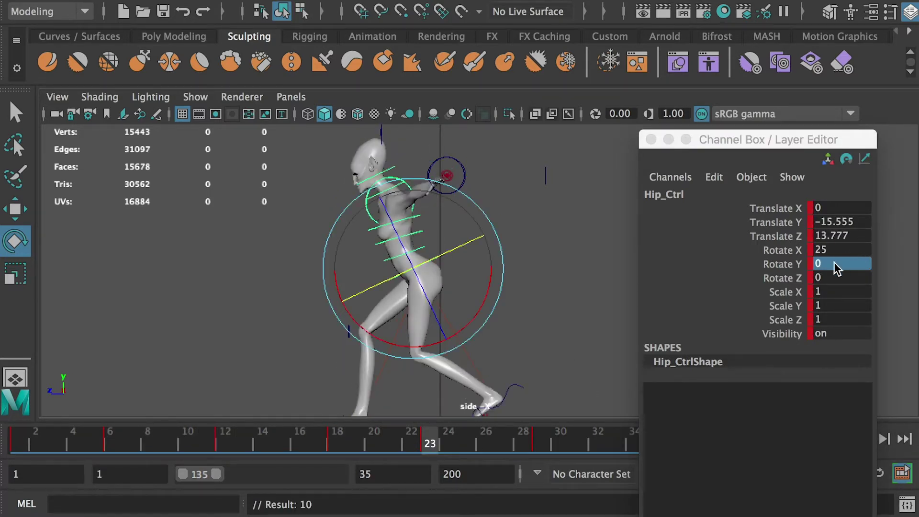
left_click(836, 268)
type("12")
key("Return")
key("s")
At frame 29, set the hip control's Rotate Y to 6 and key it.
left_click(536, 439)
left_click(836, 266)
type("6")
key("Return")
key("s")
Recheck the hip poses at frames 23 and 18, and set the hip control's Rotate Y to -20 at frame 35.
left_click(424, 435)
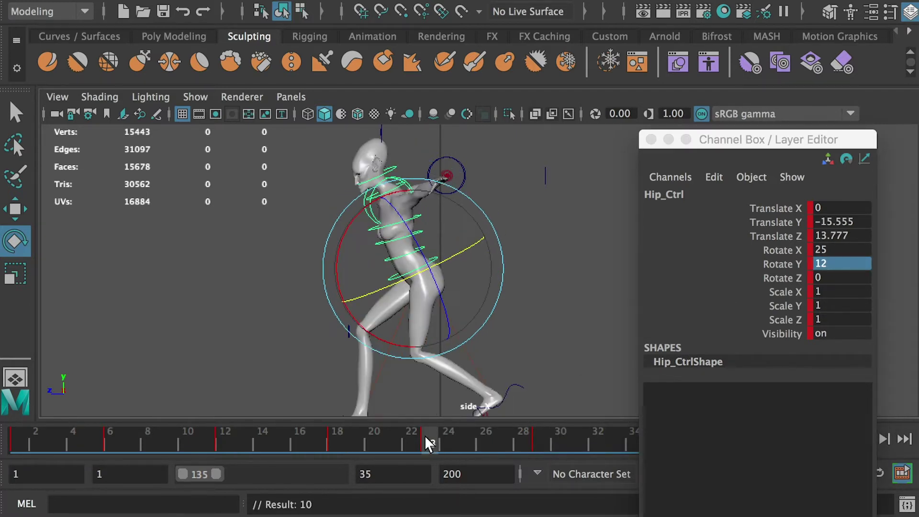
left_click(336, 440)
left_click_drag(761, 146, 848, 149)
left_click(653, 441)
left_click(912, 266)
type("-20")
key("Return")
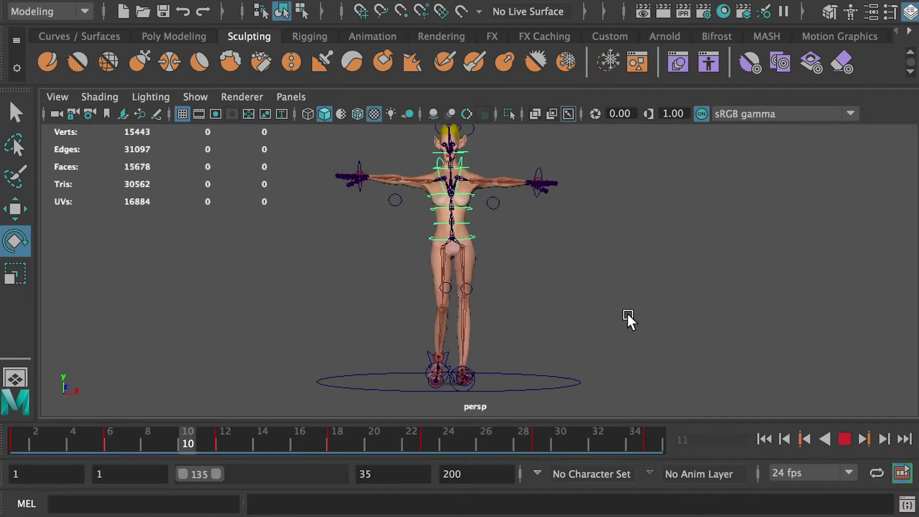
Stop the playback and key the Spine1 control's Rotate Y at 30 on frame 1.
left_click(839, 440)
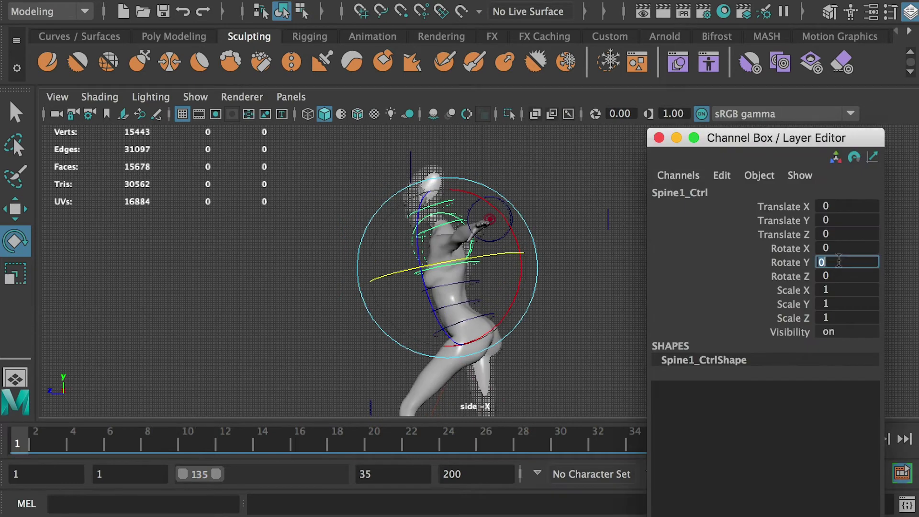
type("10")
key("Return")
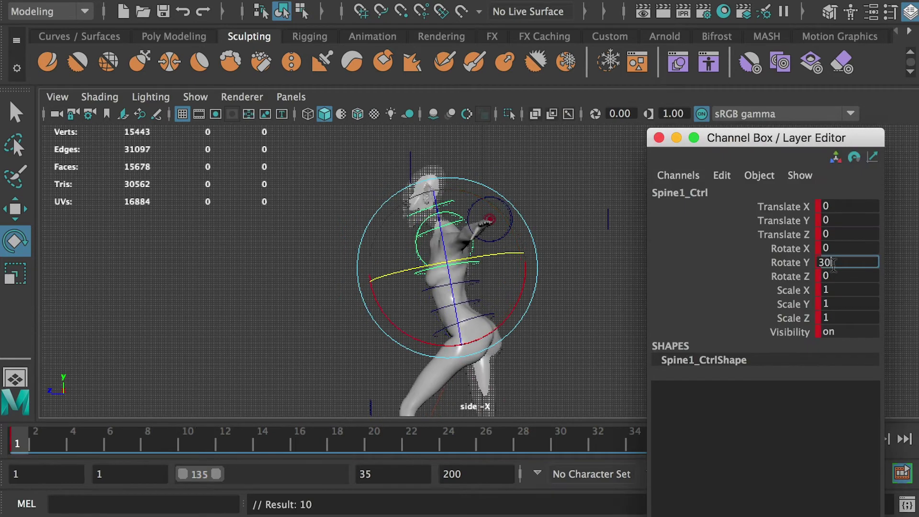
type("30")
key("Return")
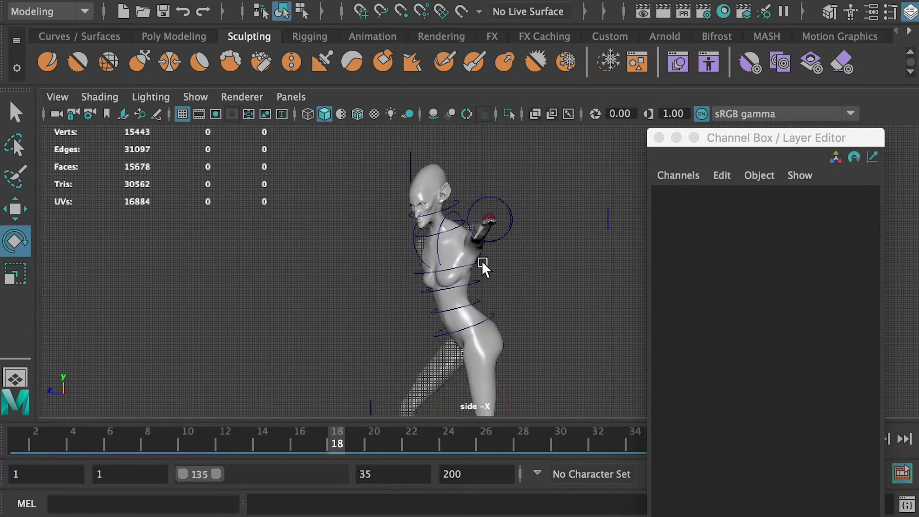
Select the Spine1 control at frame 18, set its Rotate Y to -30 and key it.
left_click(479, 268)
left_click(834, 262)
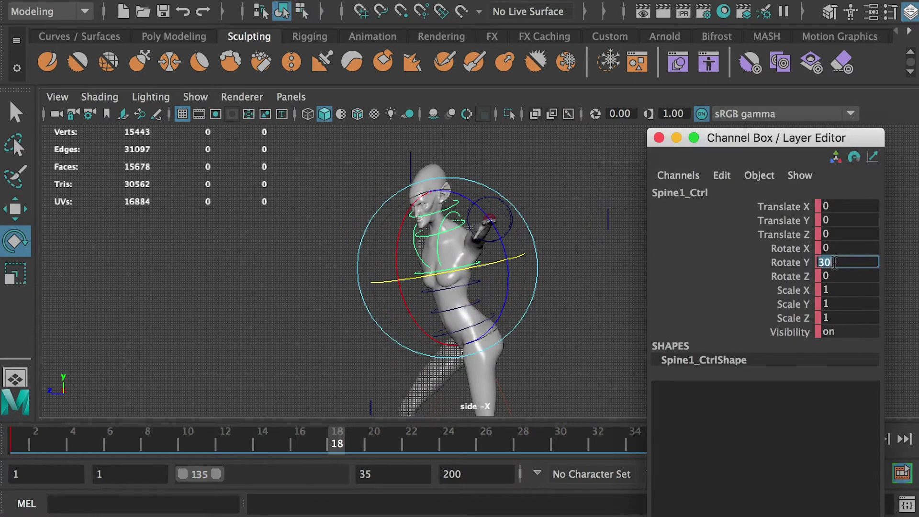
type("-30")
key("Return")
key("s")
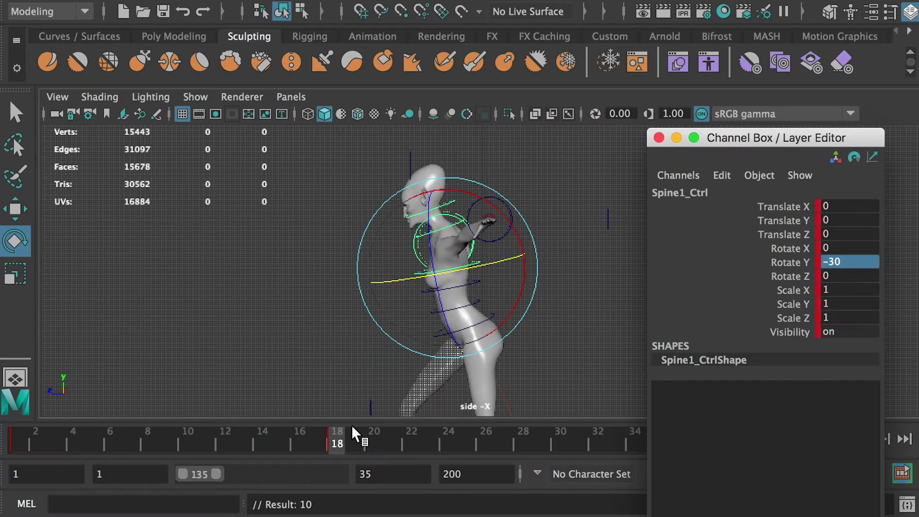
Set the Spine1 control's Rotate Y to 30 at frame 35 and key it.
left_click(17, 443)
left_click_drag(14, 440, 657, 439)
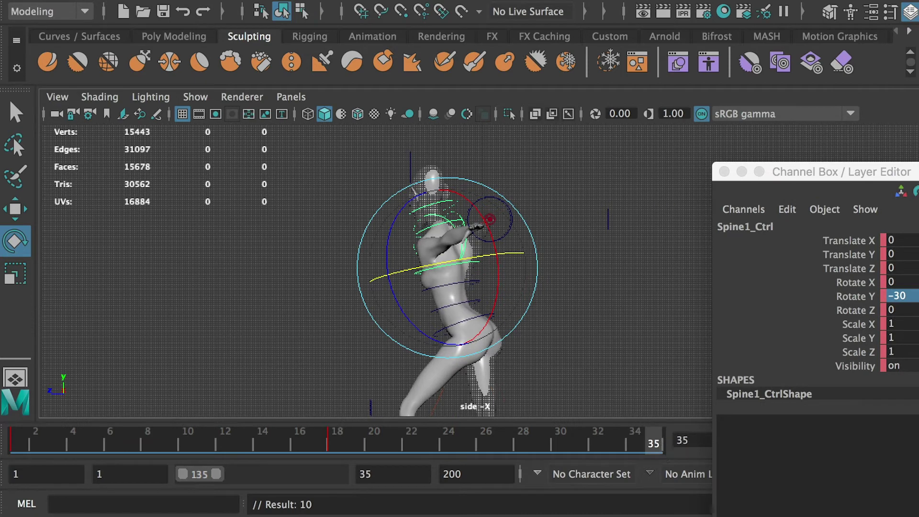
left_click(909, 295)
type("30")
key("Return")
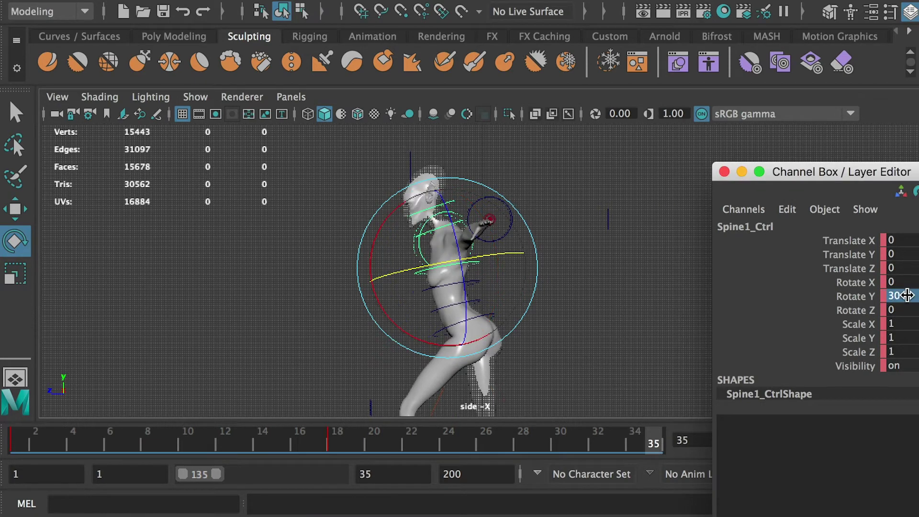
key("s")
At frame 6, set the Spine1 control's Rotate Y to 24 and key it in the front view.
left_click_drag(378, 441, 17, 440)
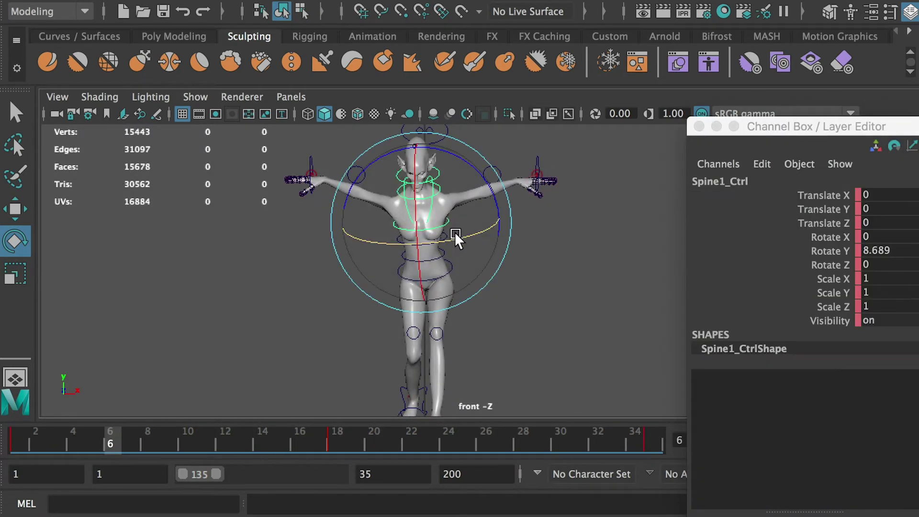
double_click(889, 250)
type("24")
key("Return")
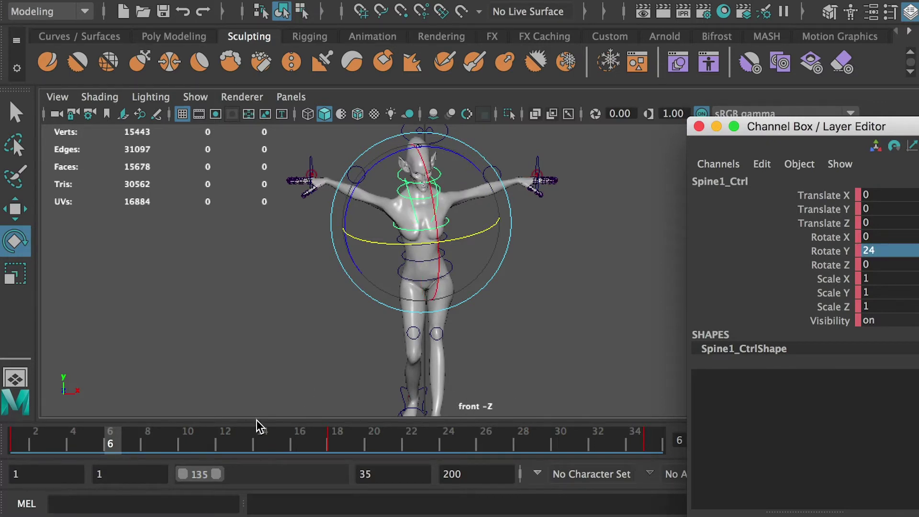
key("s")
Compare frames 1 and 6, and key the Spine1 control's Rotate Y at 10 on frame 12.
left_click(16, 434)
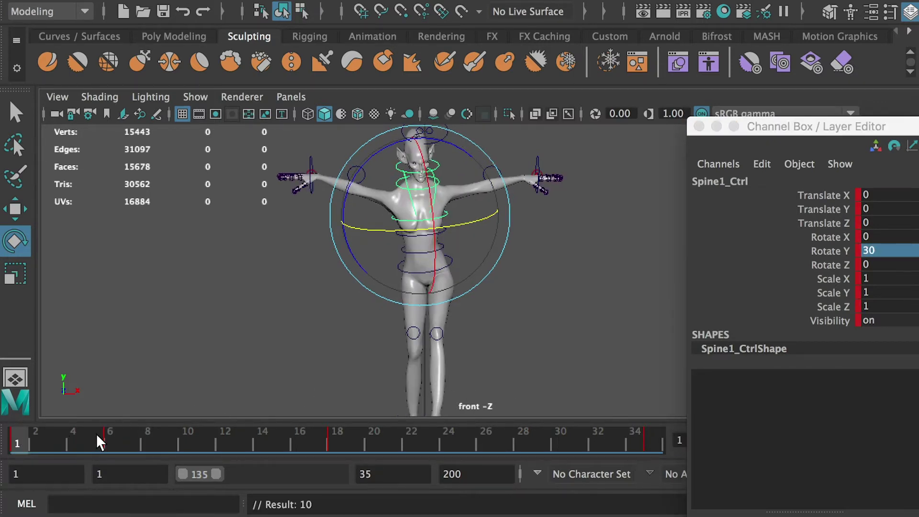
left_click(110, 444)
left_click(216, 441)
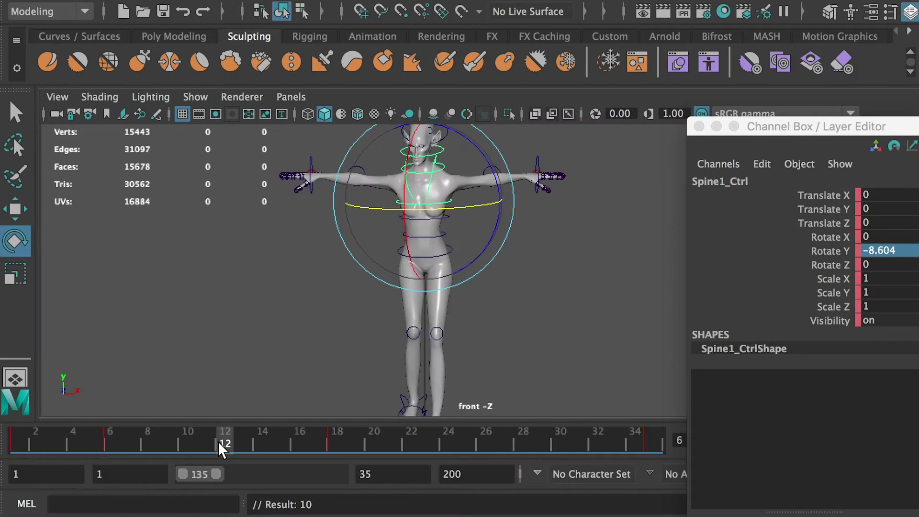
double_click(880, 250)
type("10")
key("Return")
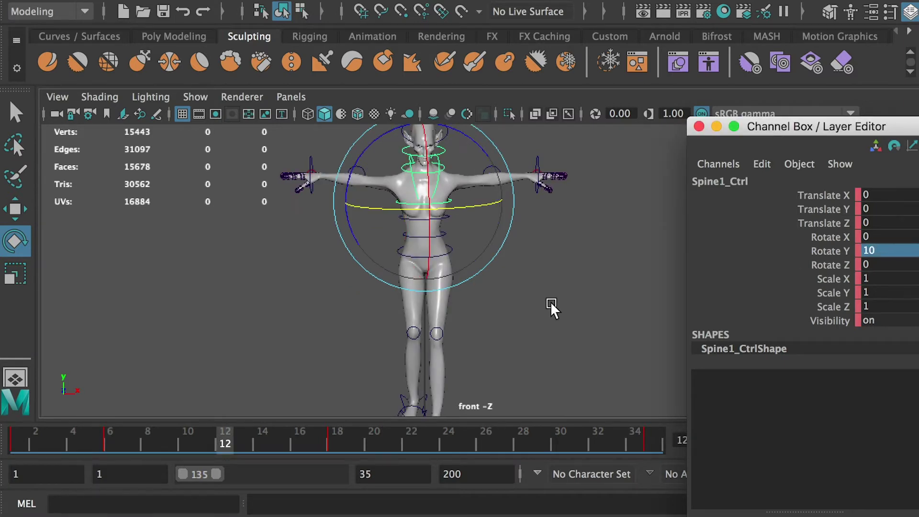
key("s")
Step through the keyed spine poses and key the Spine1 control's Rotate Y at -24 on frame 23.
left_click(111, 441)
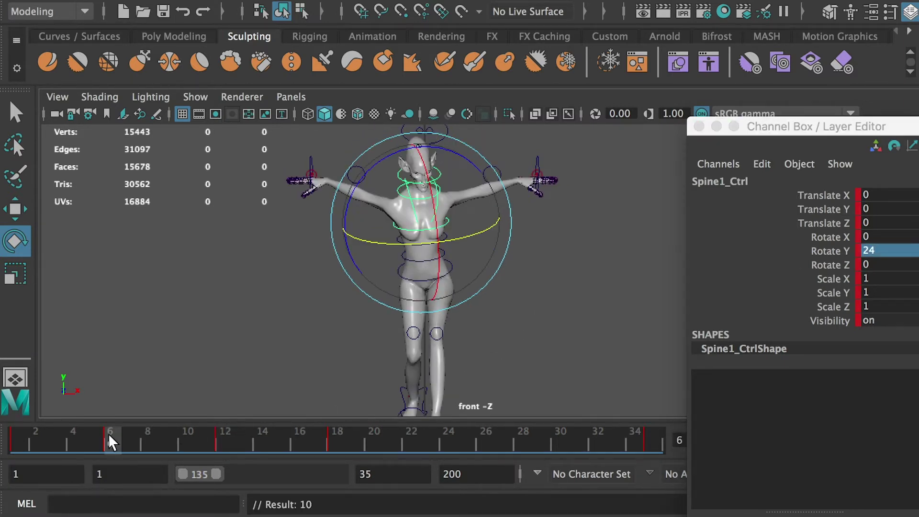
left_click(219, 438)
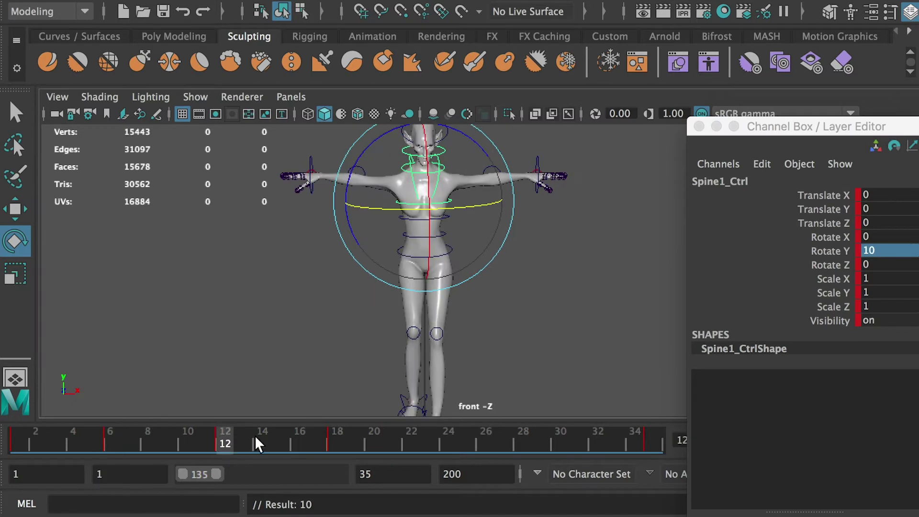
left_click(334, 438)
left_click(444, 440)
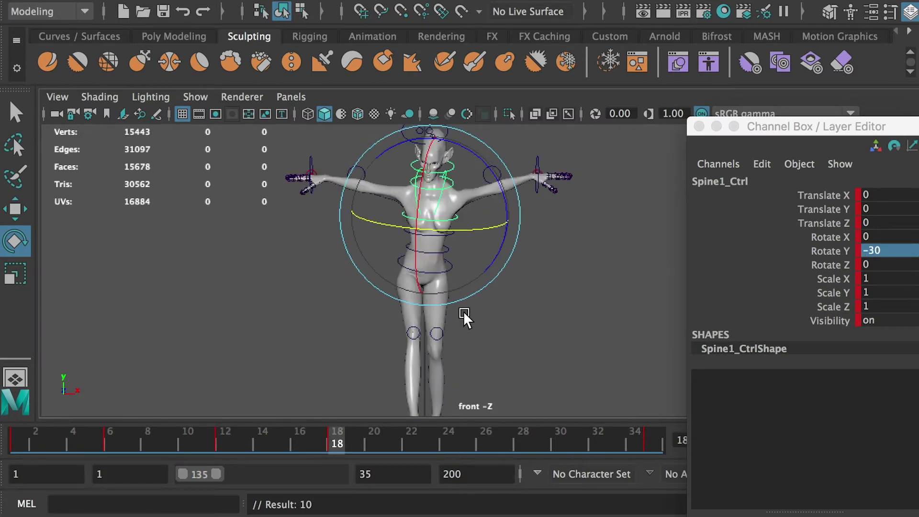
double_click(895, 250)
type("-2")
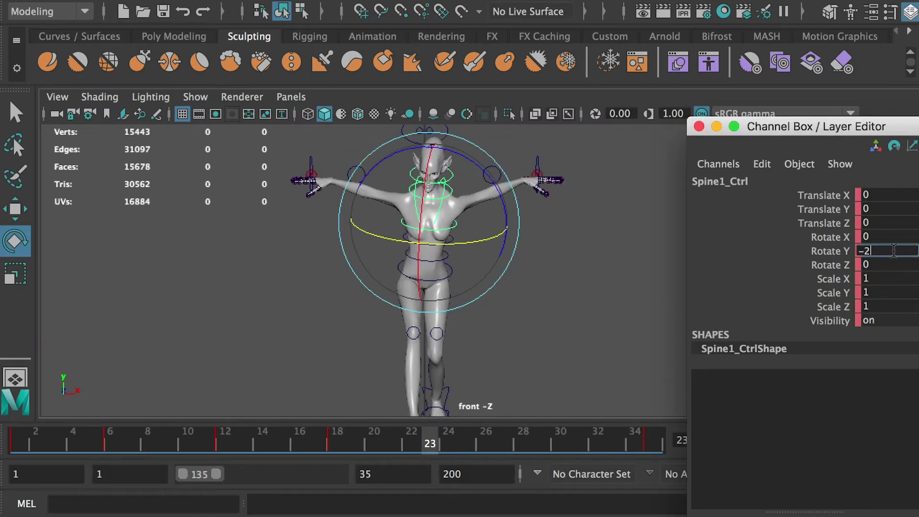
type("4")
key("Return")
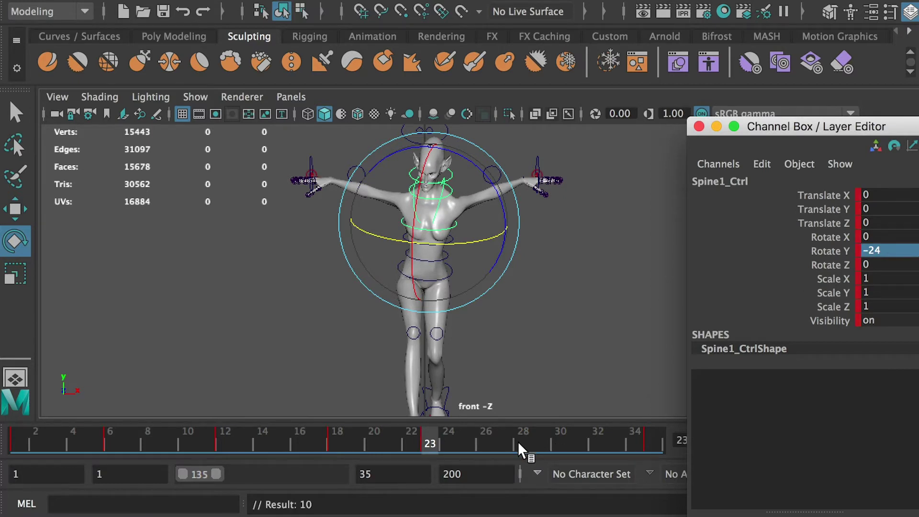
Key the Spine1 control's Rotate Y at -10 on frame 29 and play back the animation to check the torso twist.
left_click(541, 440)
double_click(878, 250)
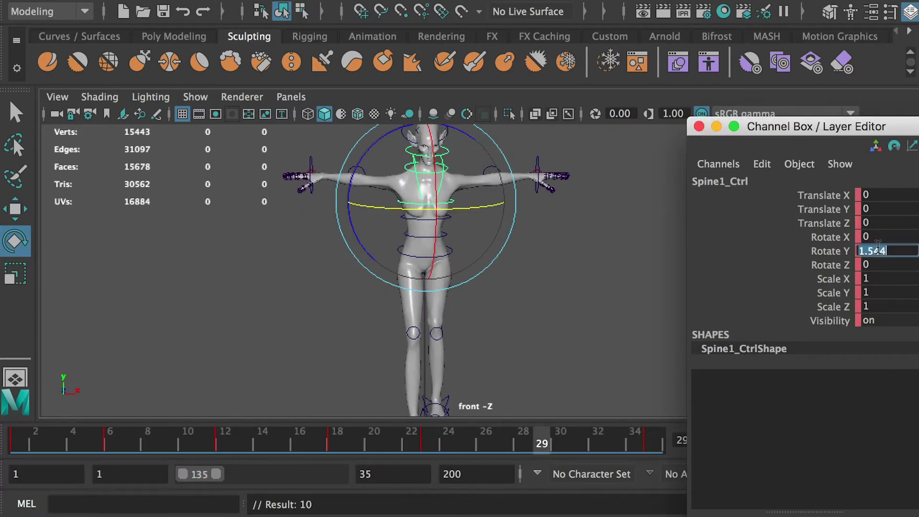
key("Return")
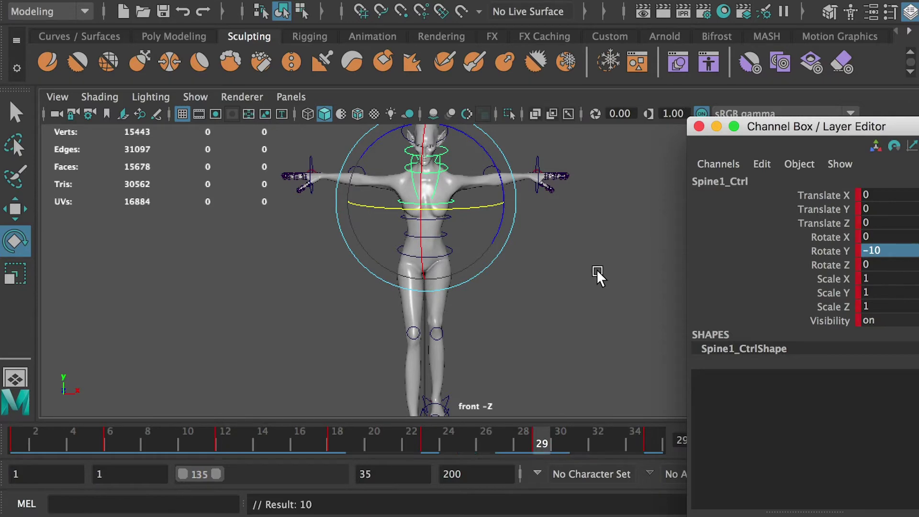
left_click(556, 275)
left_click(844, 438)
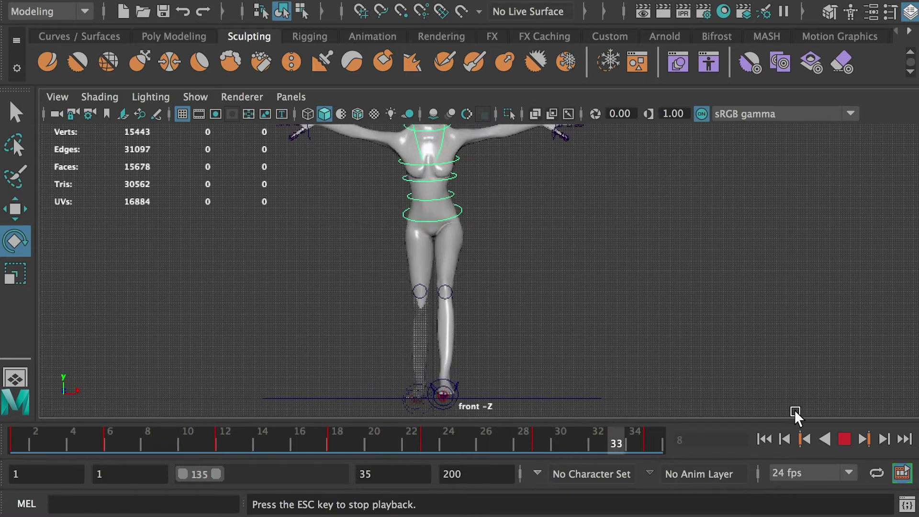
left_click(845, 438)
Move the right foot control outward at frame 6 by setting its Translate X to -8, and key it.
left_click(409, 355)
key("w")
left_click_drag(510, 375, 497, 375)
double_click(868, 222)
type("-8")
key("Return")
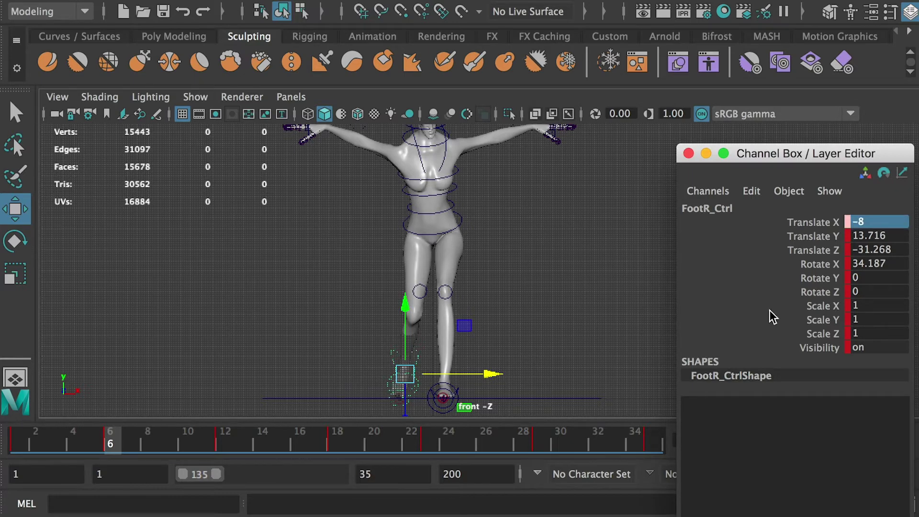
key("s")
At frame 12, set the right foot control's Translate X to -10 and key it.
left_click(222, 436)
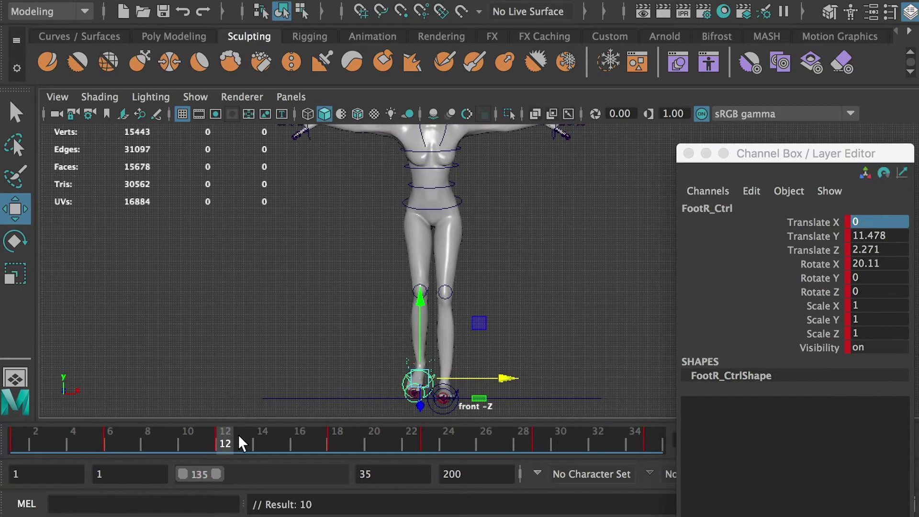
left_click(880, 221)
type("-10")
key("Return")
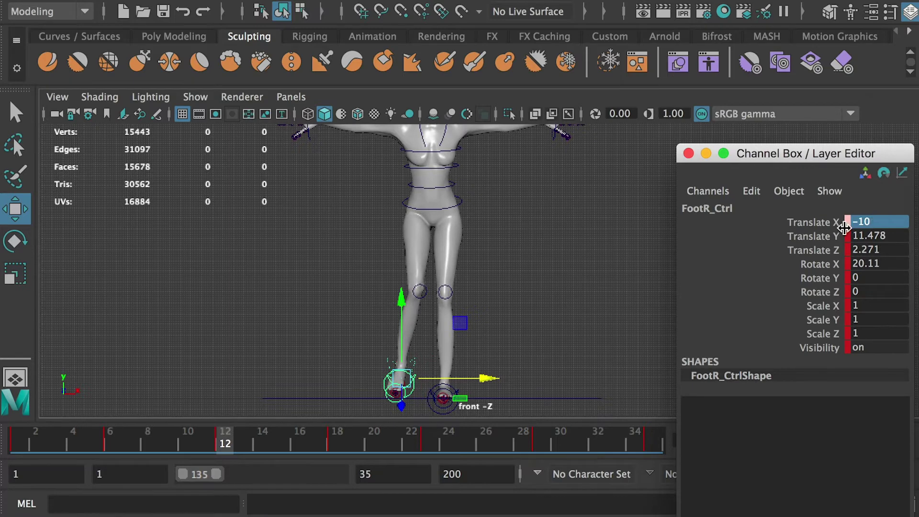
key("s")
Scrub through the right foot's swing, select the left foot control and key its Translate X at 8 on frame 23.
left_click_drag(100, 434, 335, 446)
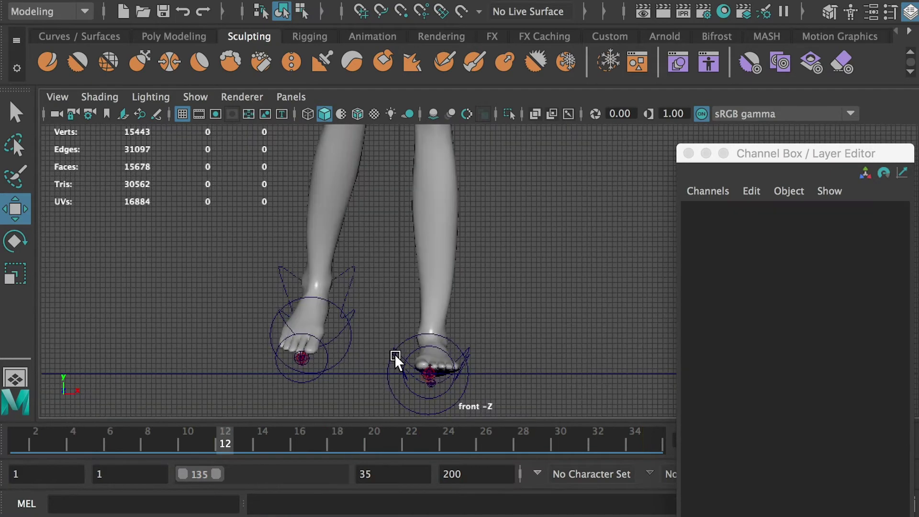
left_click(397, 355)
left_click(434, 448)
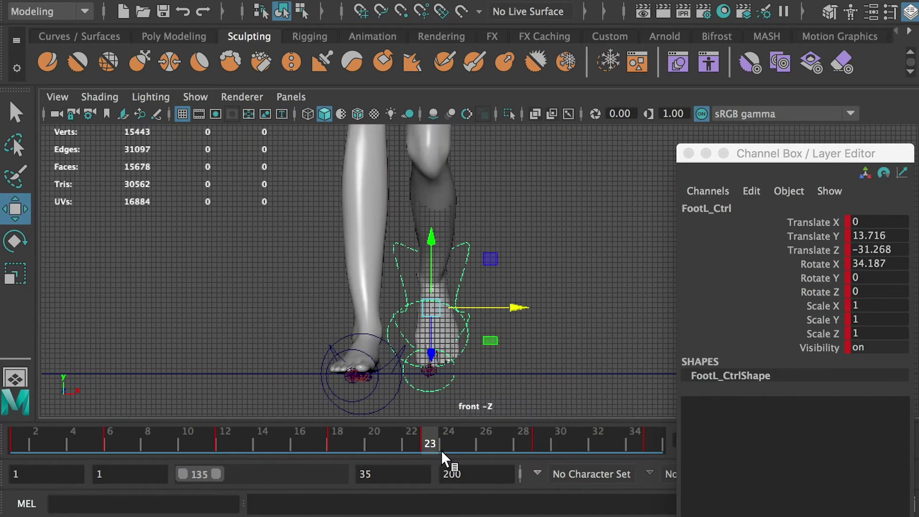
left_click(881, 222)
type("8")
key("Return")
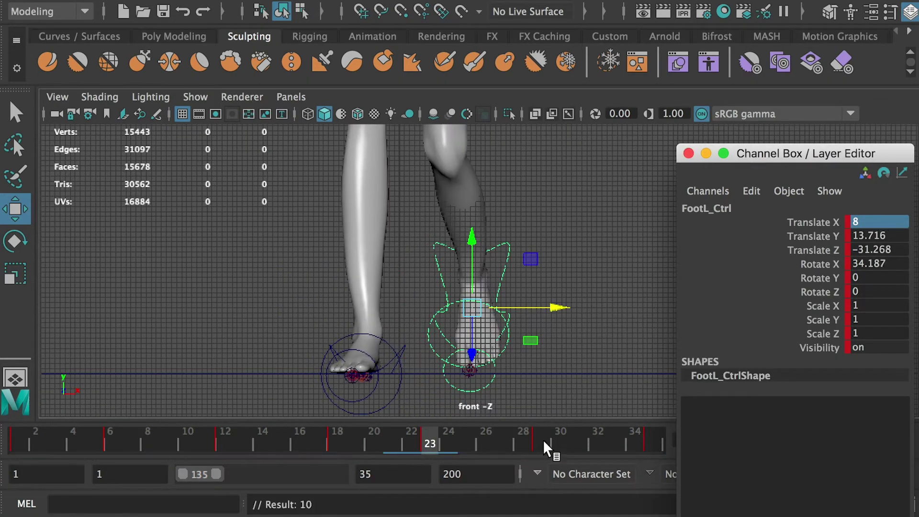
At frame 29, set the left foot control's Translate X to 10.
left_click(545, 443)
left_click(874, 221)
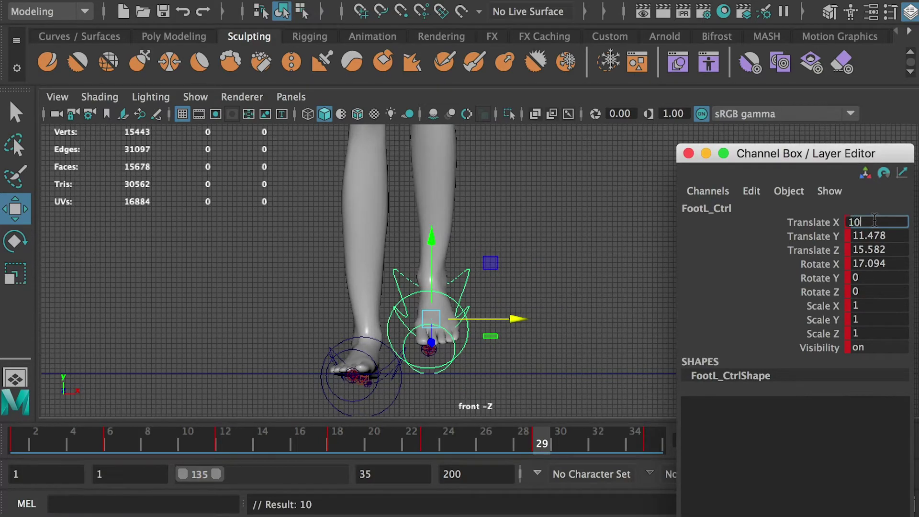
type("10")
key("Return")
Play back the walk cycle from the front and examine the foot swing and the upper-body motion.
scroll(274, 283, "down", 3)
left_click(845, 439)
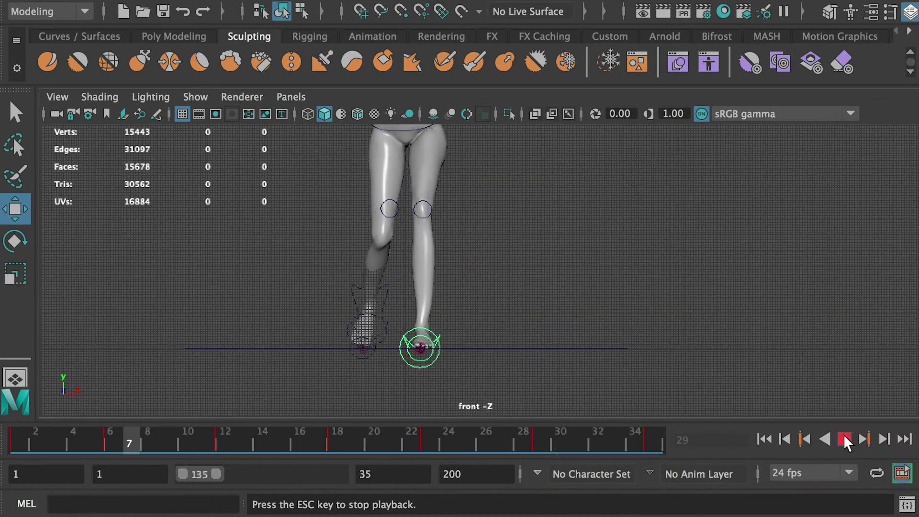
right_click_drag(621, 235, 522, 239, "alt")
middle_click_drag(522, 240, 517, 345, "alt")
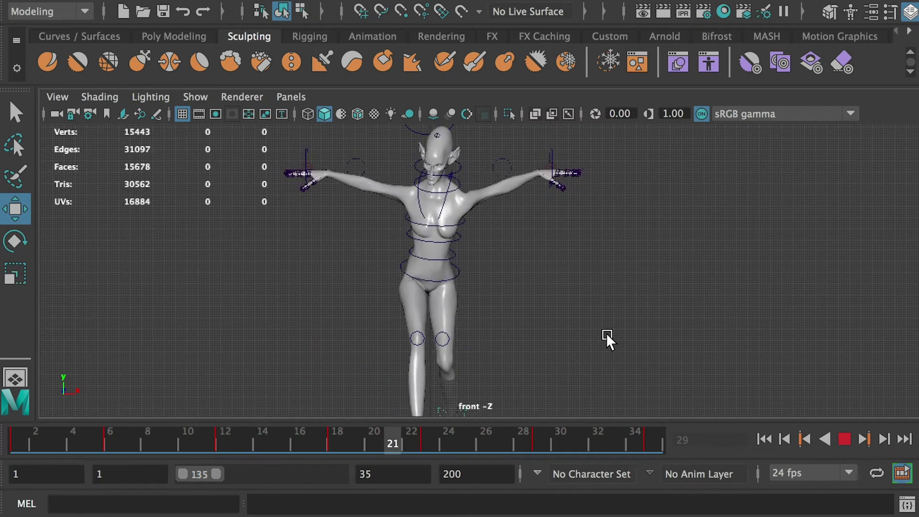
right_click_drag(607, 338, 538, 312, "alt")
middle_click_drag(538, 312, 536, 285, "alt")
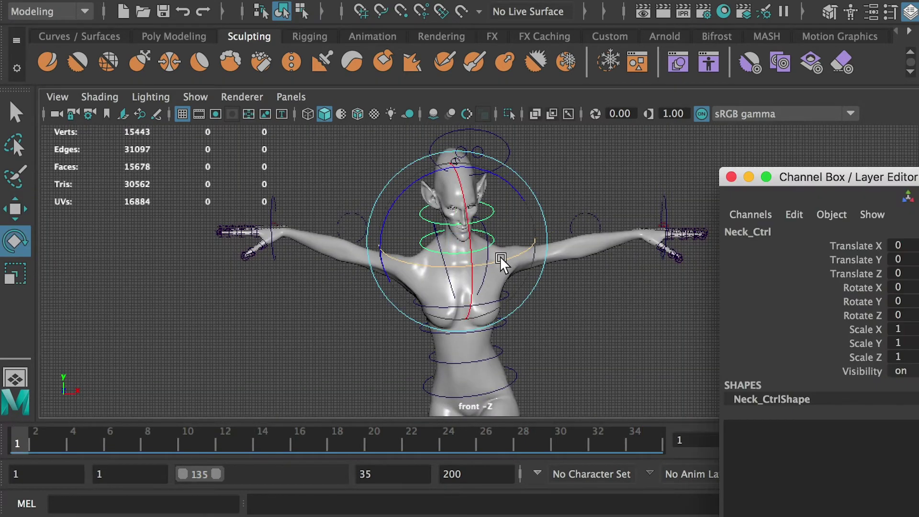
Rotate the neck control at frame 1, set its Rotate Y to -11 and key it.
mouse_move(501, 260)
left_mouse_down()
mouse_move(486, 263)
mouse_move(504, 266)
left_mouse_up()
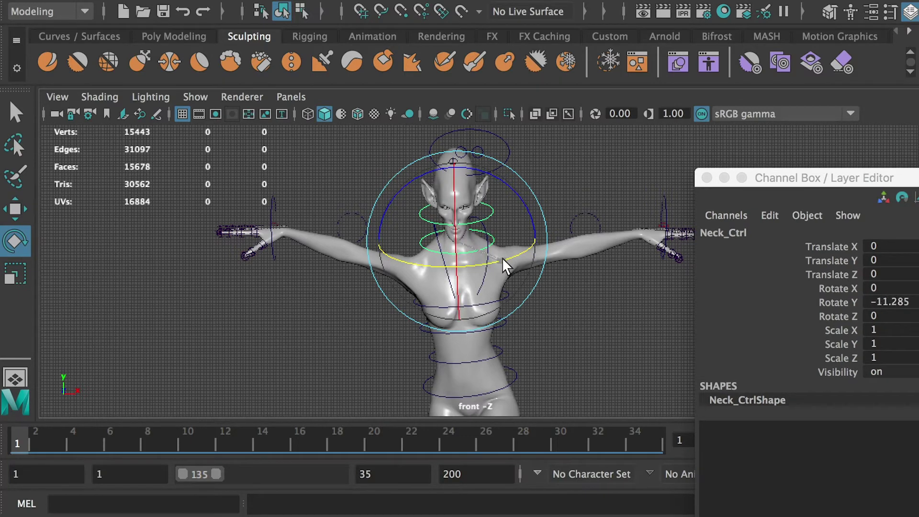
left_click(884, 303)
type("1")
key("Return")
key("s")
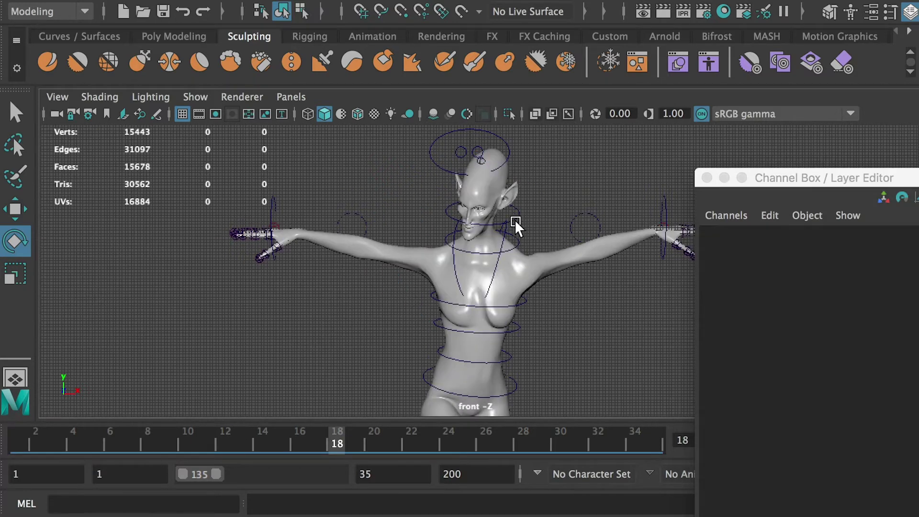
At frame 18, set the neck control's Rotate Y to 11 and key it.
left_click(518, 245)
left_click(888, 303)
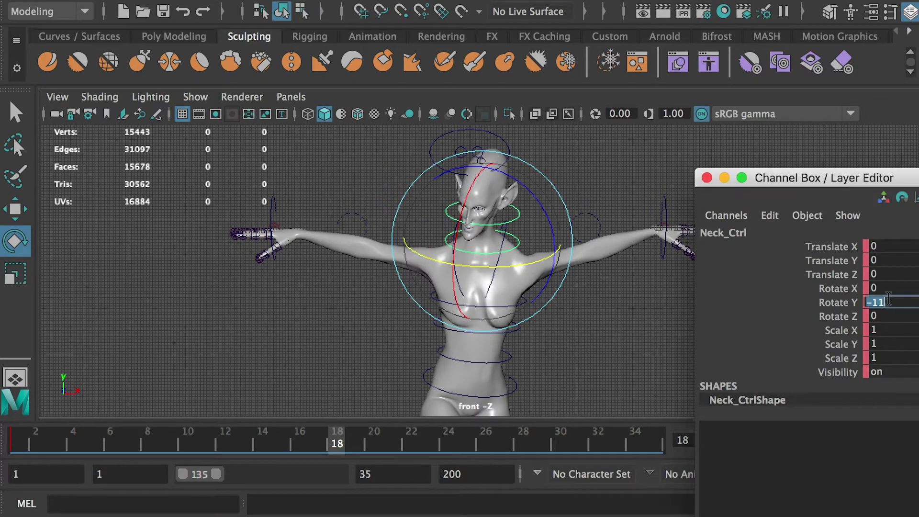
key("Return")
key("s")
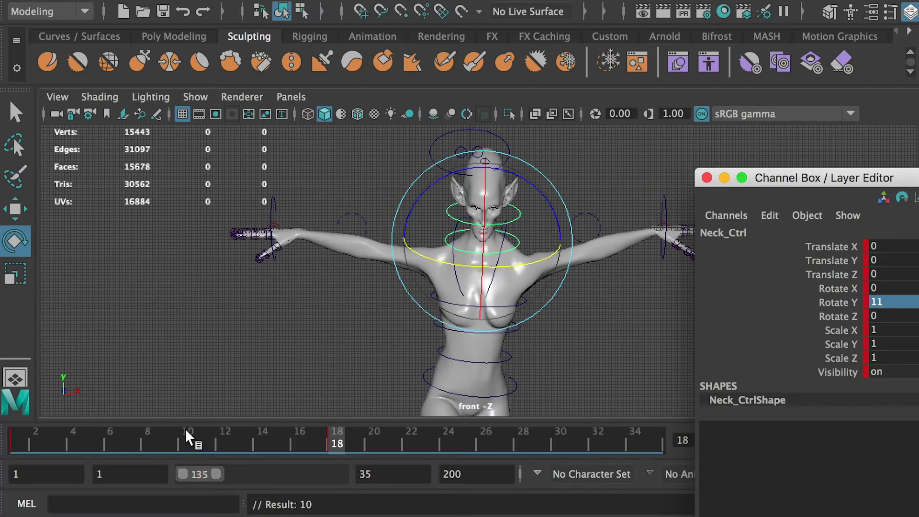
Turn the neck control to face forward and key it, with Rotate Y about -12.6 at frame 6 and about -2.6 at frame 12.
left_click(115, 443)
left_click_drag(524, 273, 517, 277)
key("s")
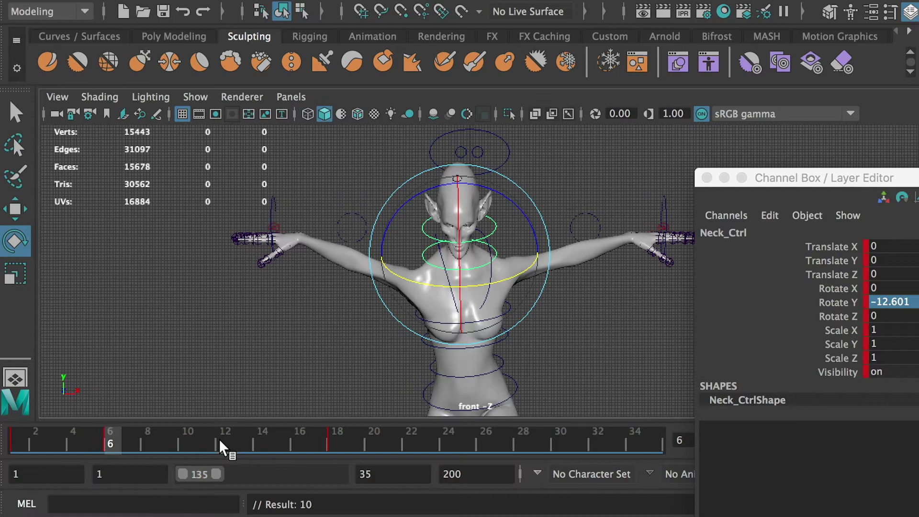
left_click(225, 443)
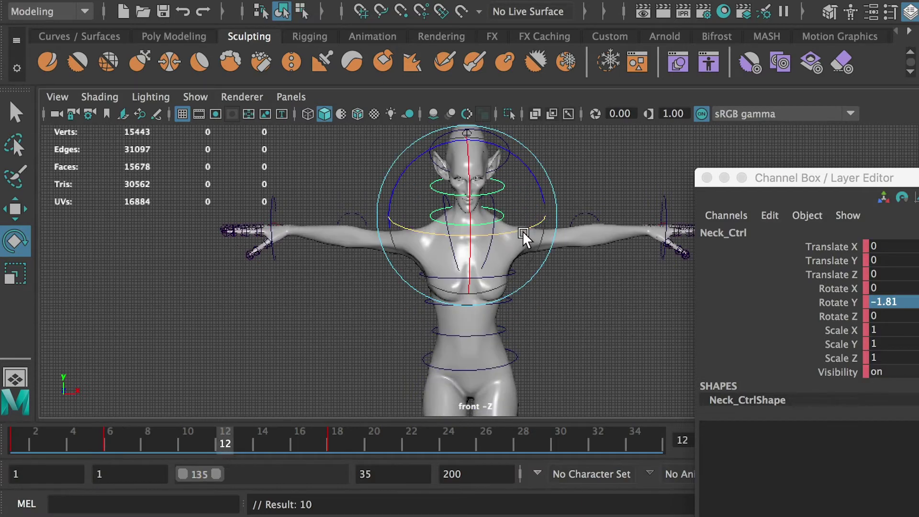
left_click_drag(517, 234, 515, 235)
key("s")
Round the neck control's keyed Rotate Y to -13 at frame 6 and -3 at frame 12.
left_click_drag(220, 438, 110, 441)
double_click(902, 303)
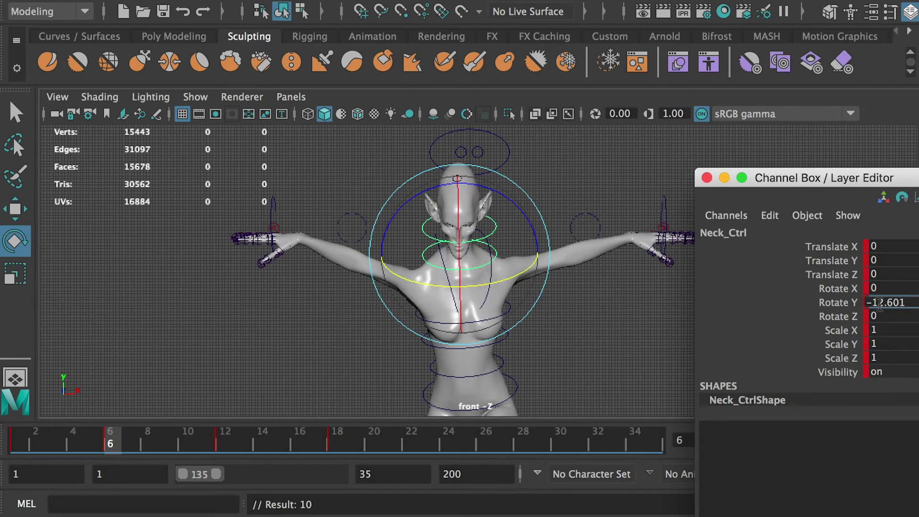
type("-12")
key("Return")
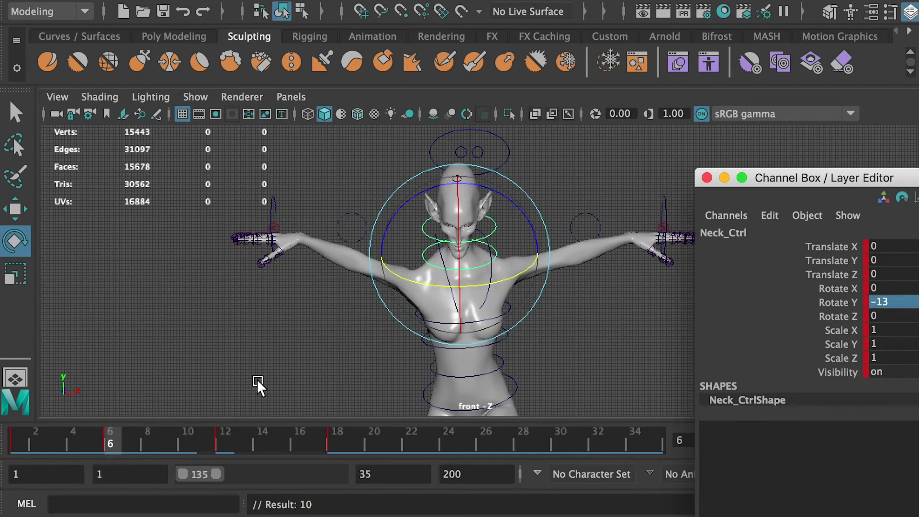
left_click(223, 444)
double_click(902, 302)
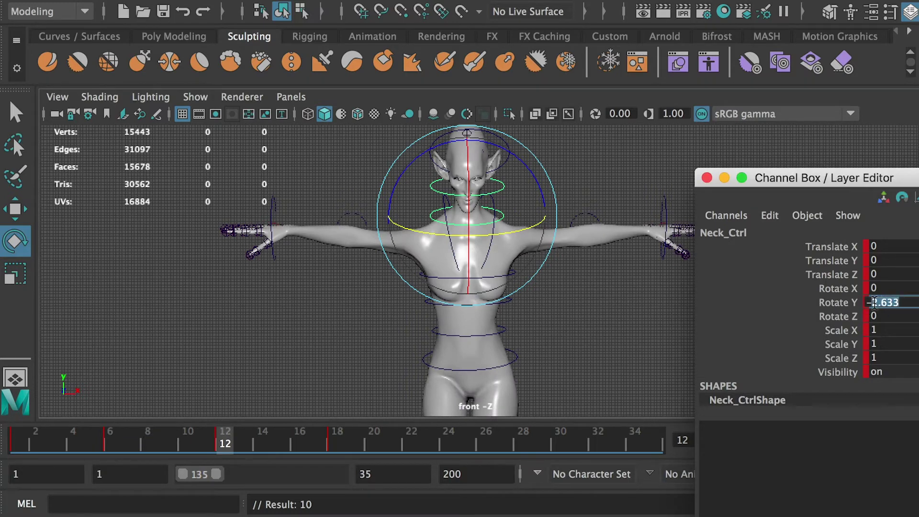
key("BackSpace")
key("Return")
key("s")
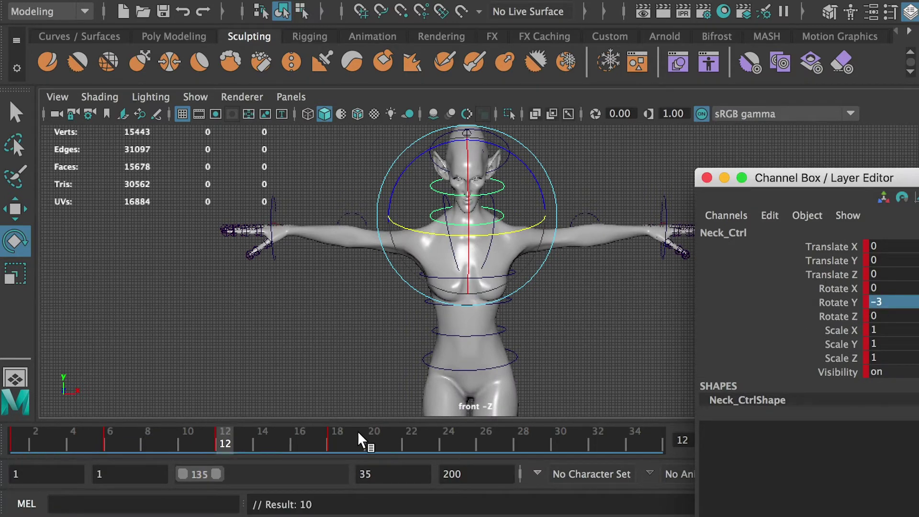
Key the neck control's Rotate Y at 13 on frame 23 and set it to 3 on frame 29.
left_click(430, 443)
double_click(894, 302)
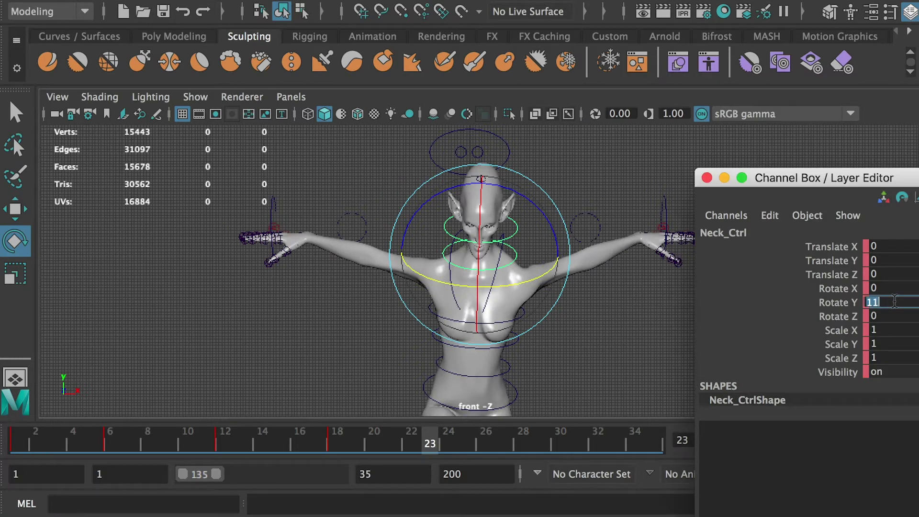
key("Return")
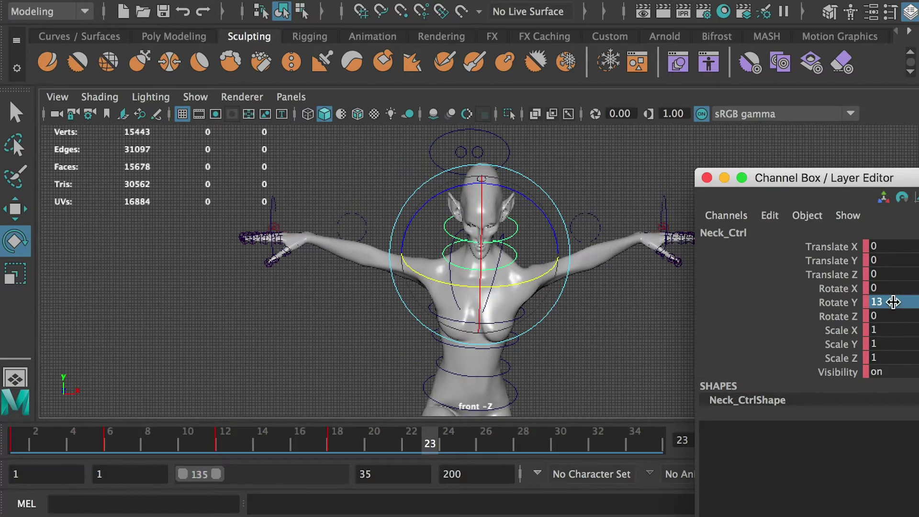
key("s")
left_click(545, 443)
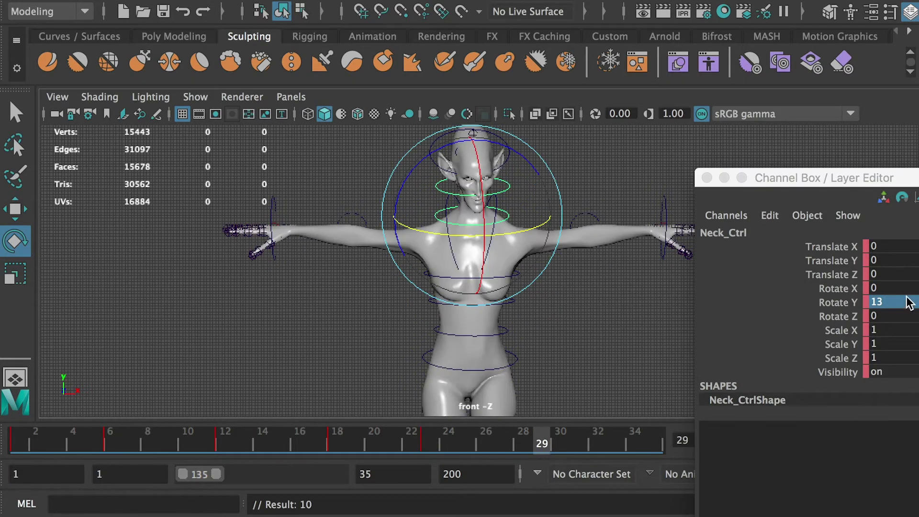
double_click(893, 302)
type("0")
key("Return")
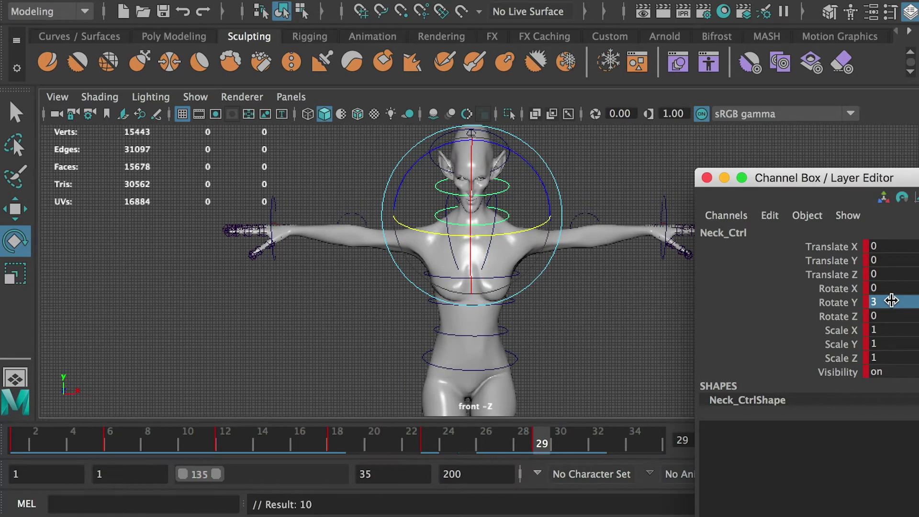
Copy the neck control's key from frame 1, paste it at frame 35 and play back the animation.
left_click_drag(785, 178, 918, 178)
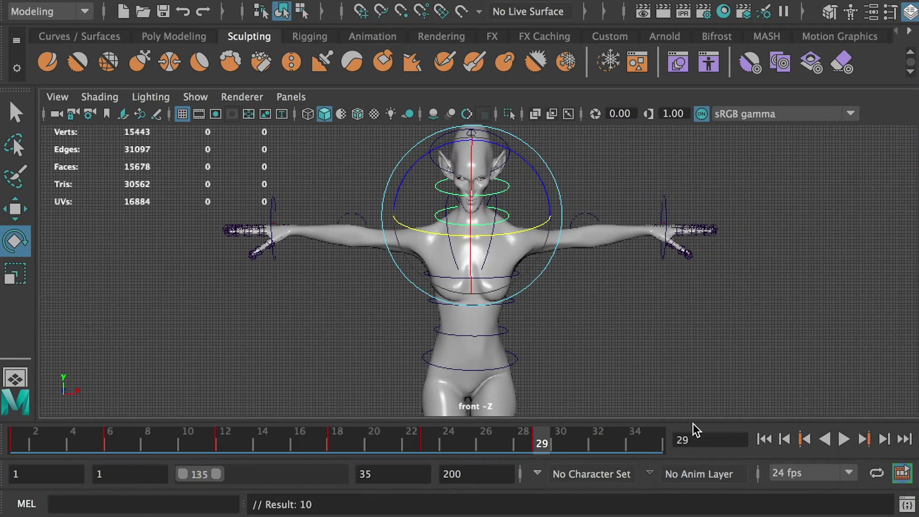
left_click(667, 447)
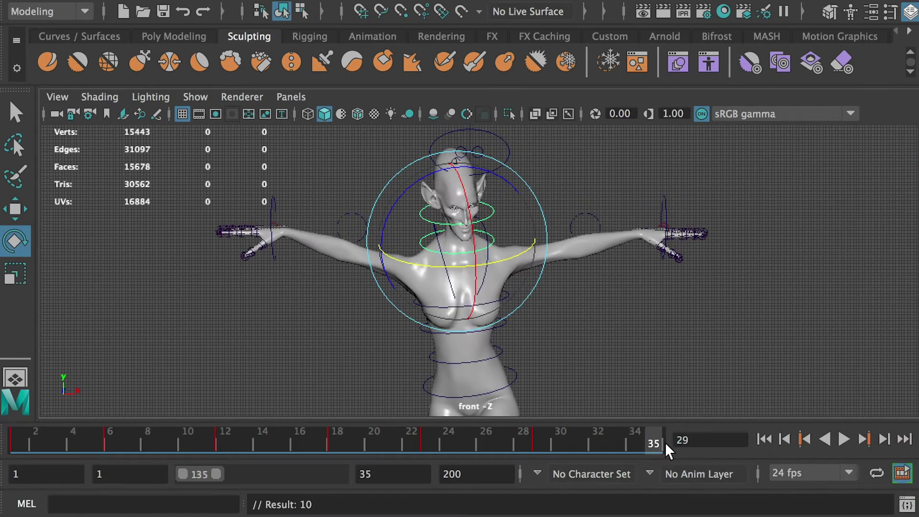
left_click(17, 443)
right_click(17, 442)
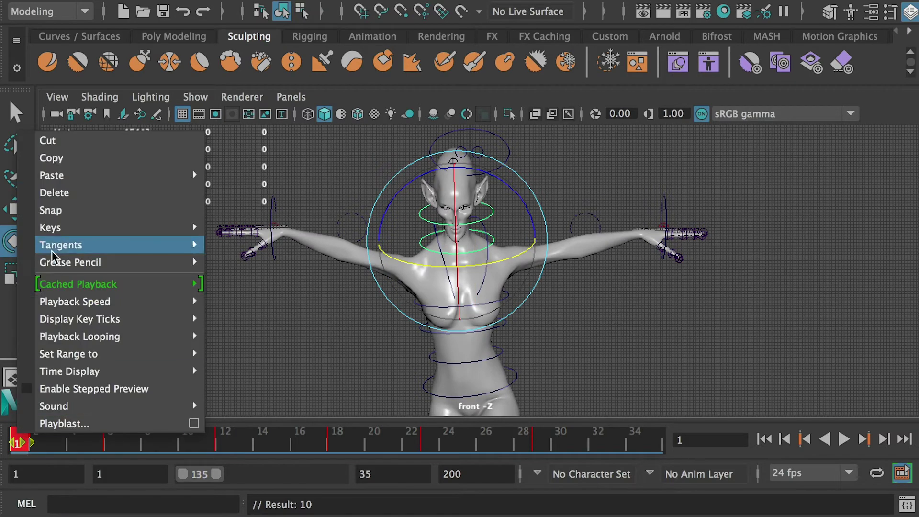
left_click(50, 158)
left_click(652, 445)
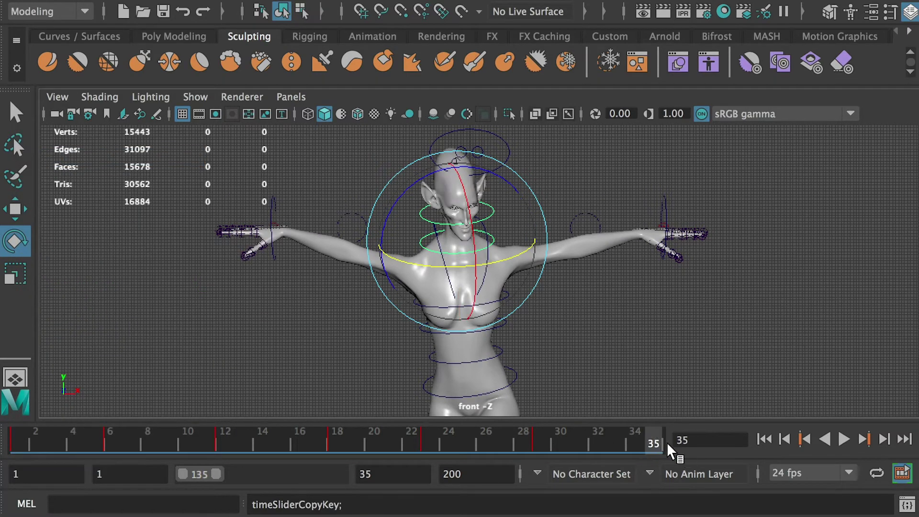
right_click(655, 445)
mouse_move(708, 182)
left_click(897, 196)
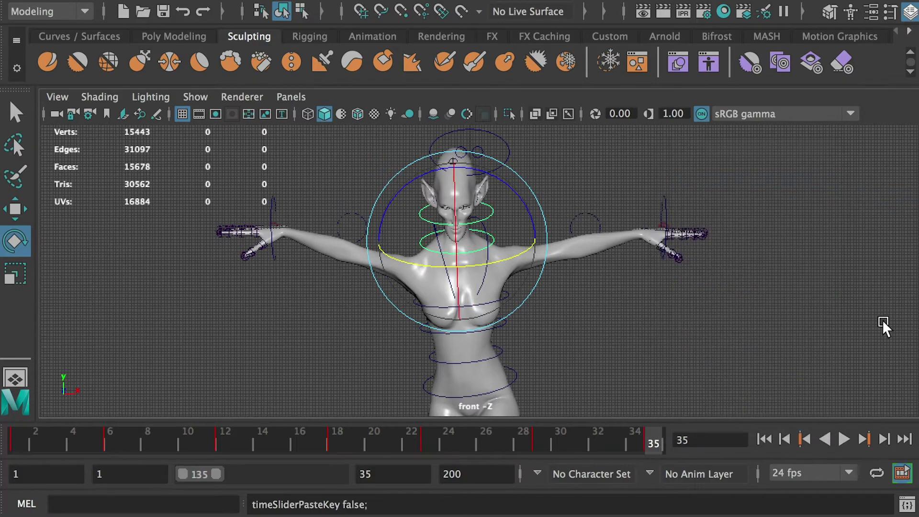
left_click(846, 440)
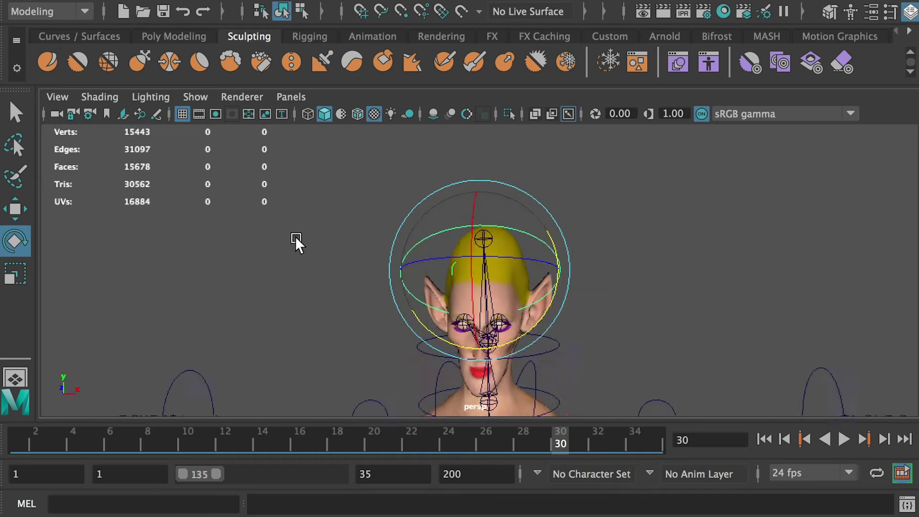
In the perspective view, move the selected circular head control well out in front of the character's face at eye level.
scroll(296, 239, "down", 1)
key("w")
left_click_drag(586, 245, 468, 248, "alt")
left_click_drag(415, 262, 294, 257)
left_click_drag(360, 263, 354, 433)
left_click_drag(655, 309, 550, 309, "alt")
scroll(551, 309, "down", 3)
left_click_drag(258, 306, 154, 305)
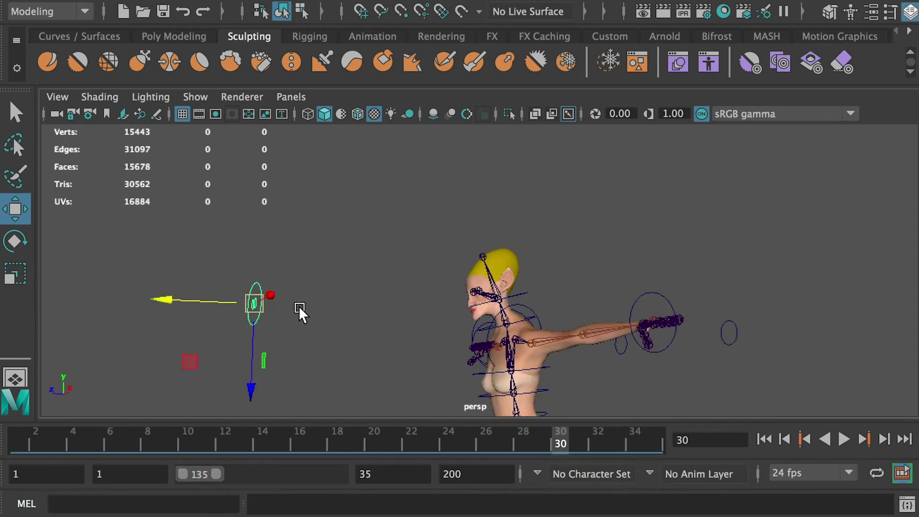
left_click_drag(306, 312, 254, 354, "alt")
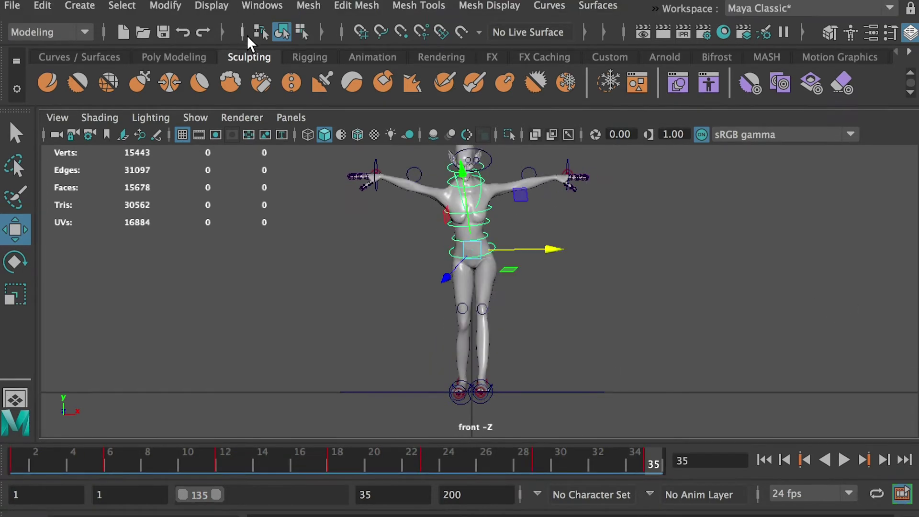
Open the Graph Editor for the selected body controls, select all their animation keys and apply auto tangents.
left_click(262, 5)
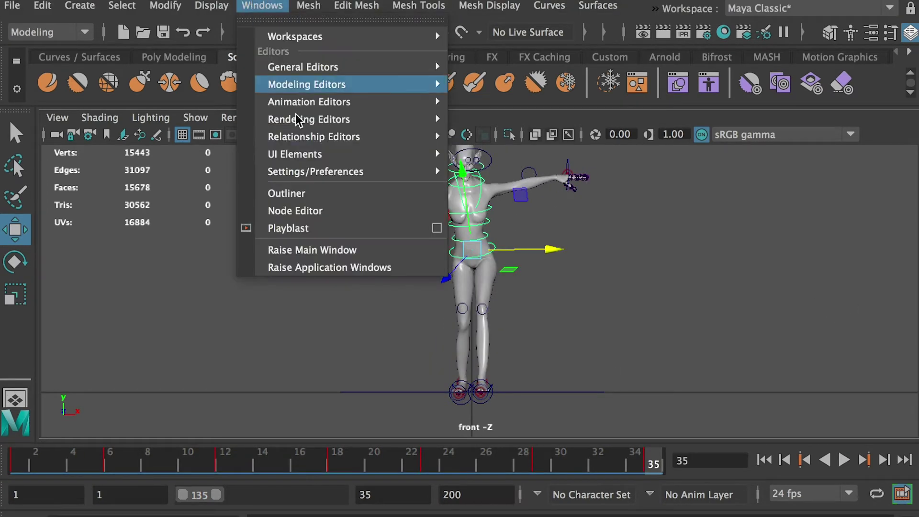
mouse_move(296, 109)
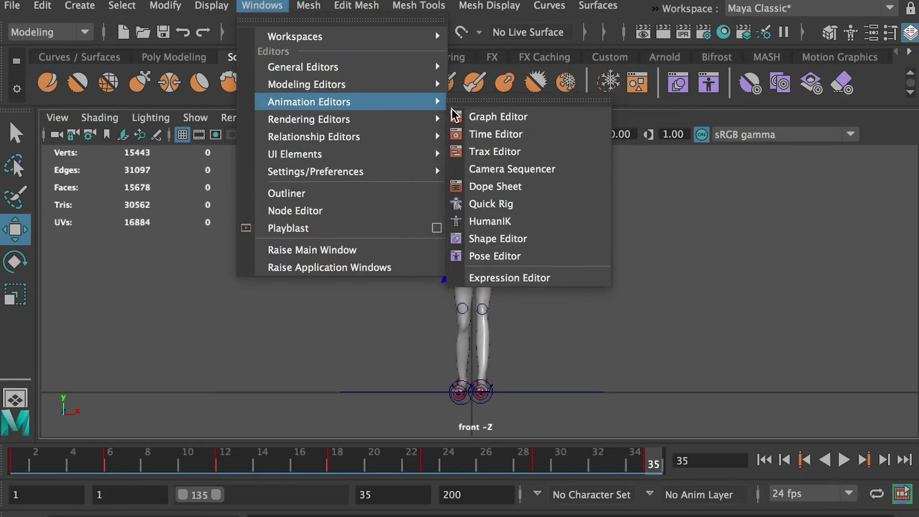
left_click(493, 117)
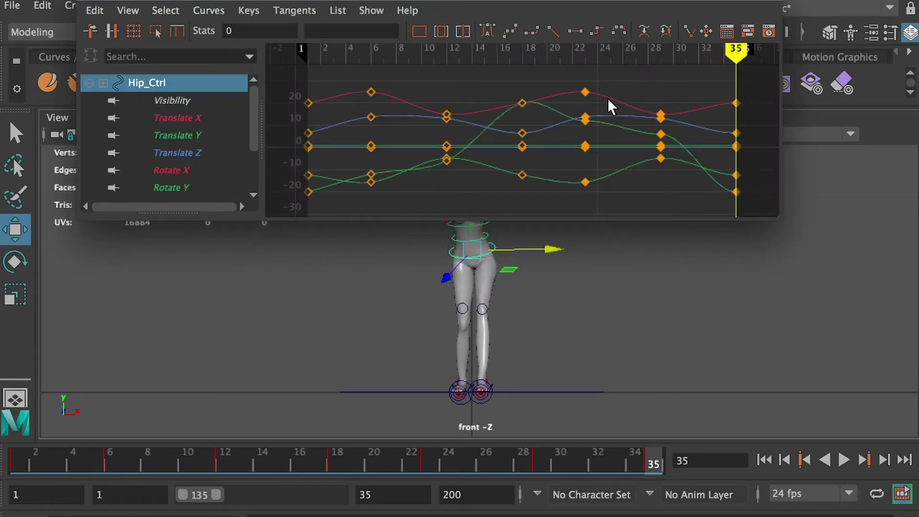
left_click_drag(670, 13, 663, 10)
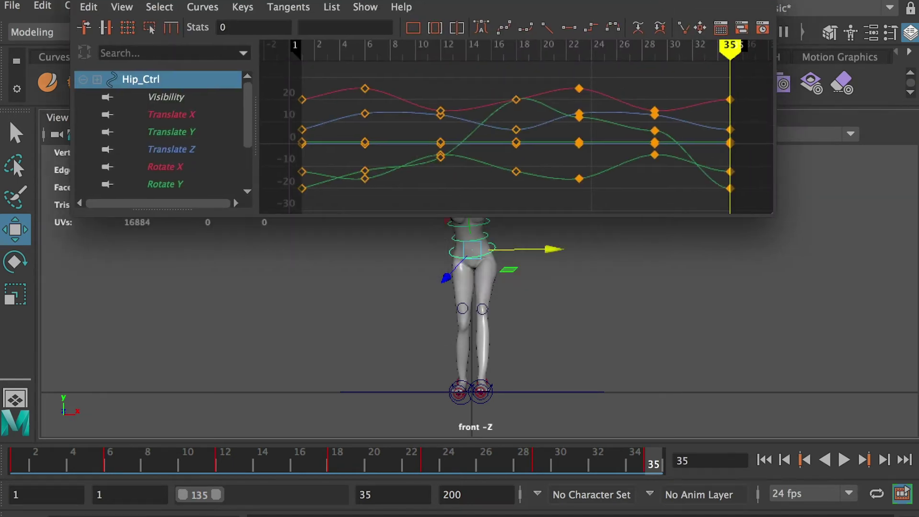
left_click_drag(770, 82, 278, 217)
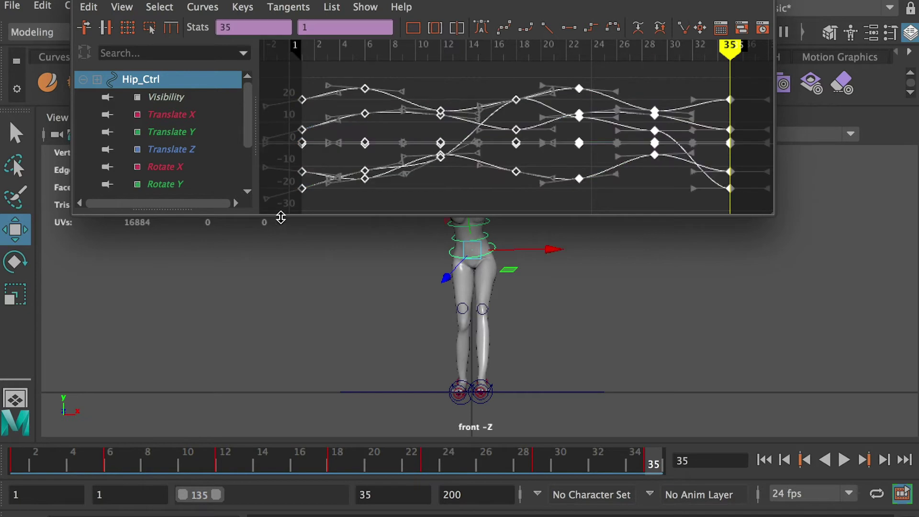
left_click(481, 28)
Set both pre and post infinity of the selected curves to Cycle and turn on the infinity display.
left_click(202, 7)
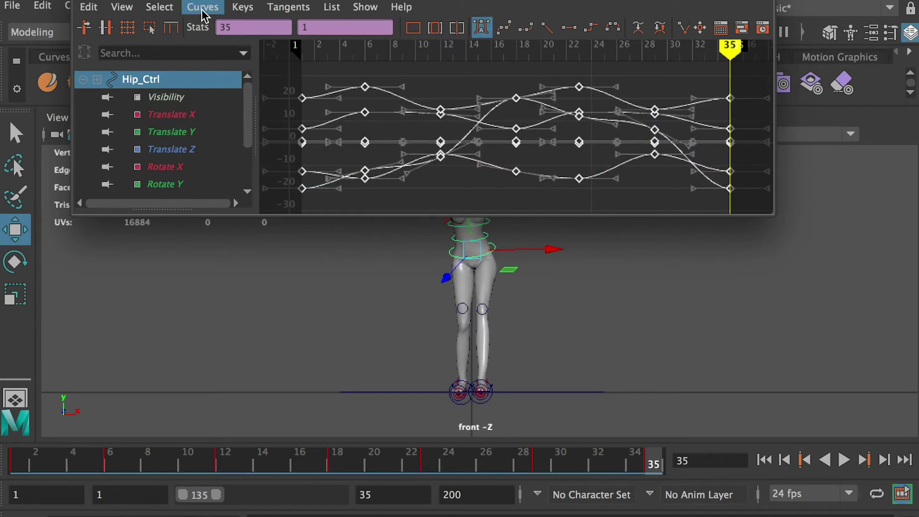
mouse_move(228, 35)
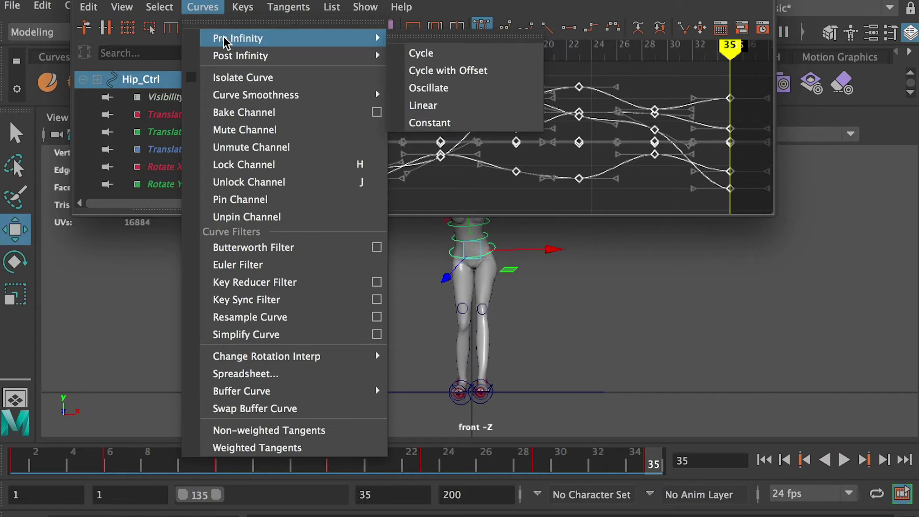
left_click(441, 50)
left_click(199, 19)
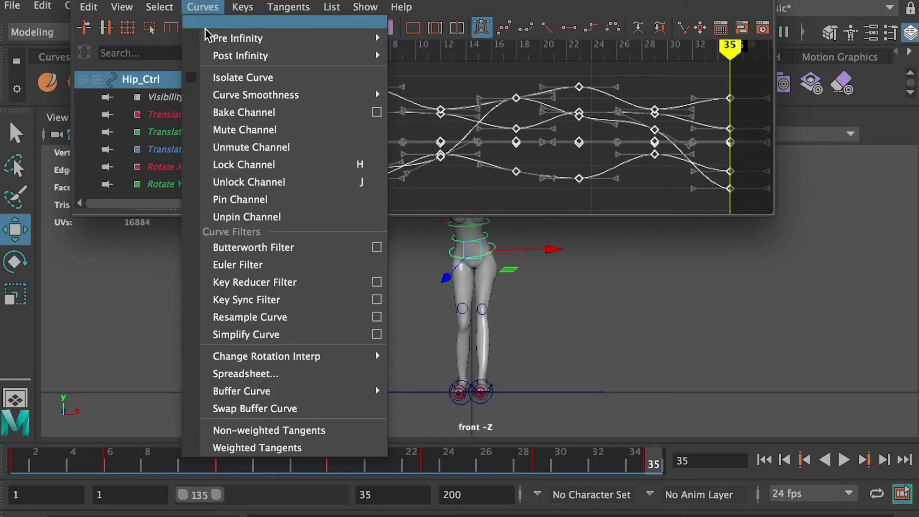
mouse_move(239, 56)
left_click(443, 72)
left_click(122, 6)
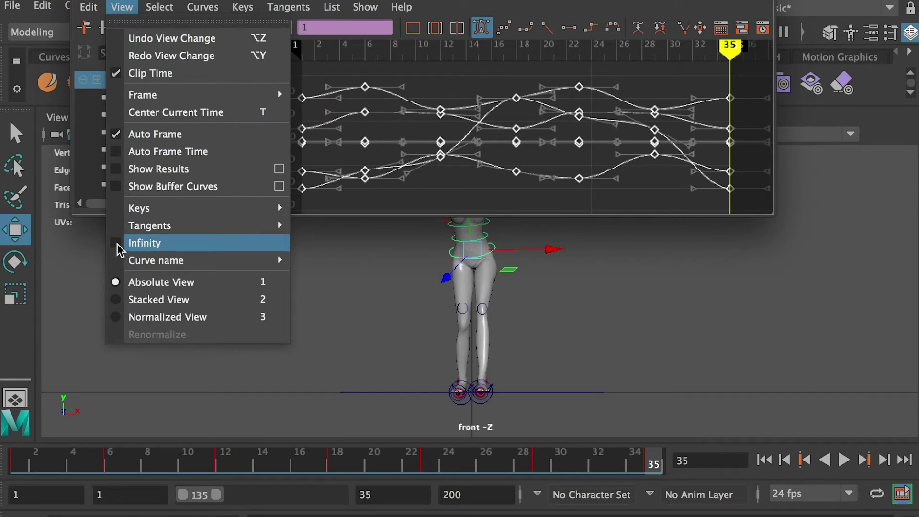
left_click(144, 243)
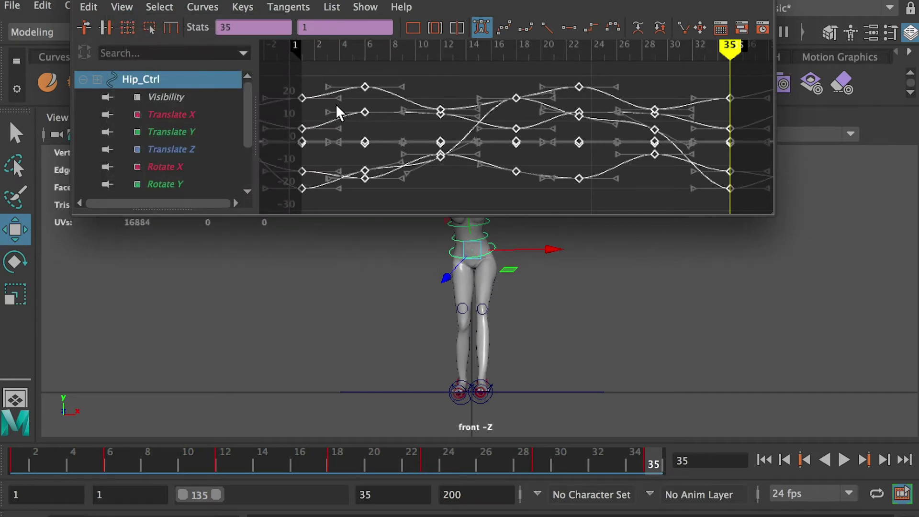
Enlarge the Graph Editor and slope the Hip_Ctrl Translate Y tangents downward at frames 1 and 35, smoothing the curve through frame 18.
left_click_drag(775, 208, 869, 383)
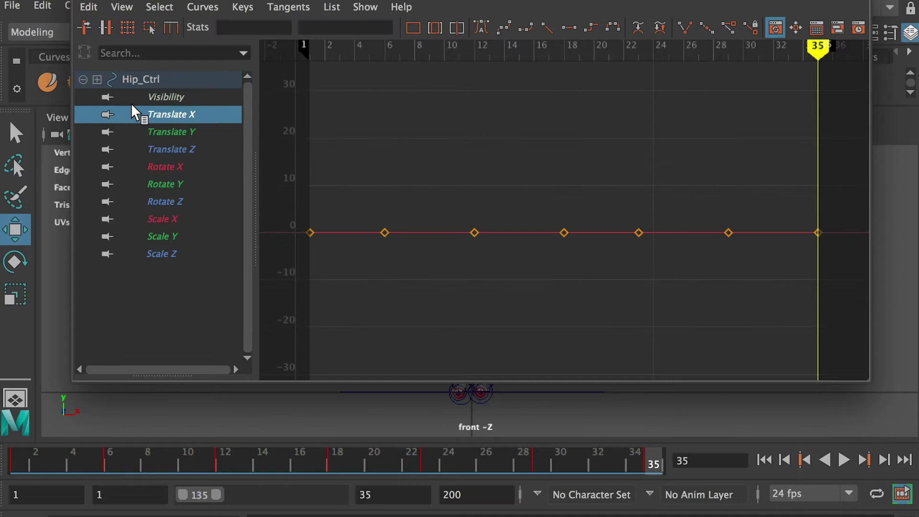
left_click(146, 131)
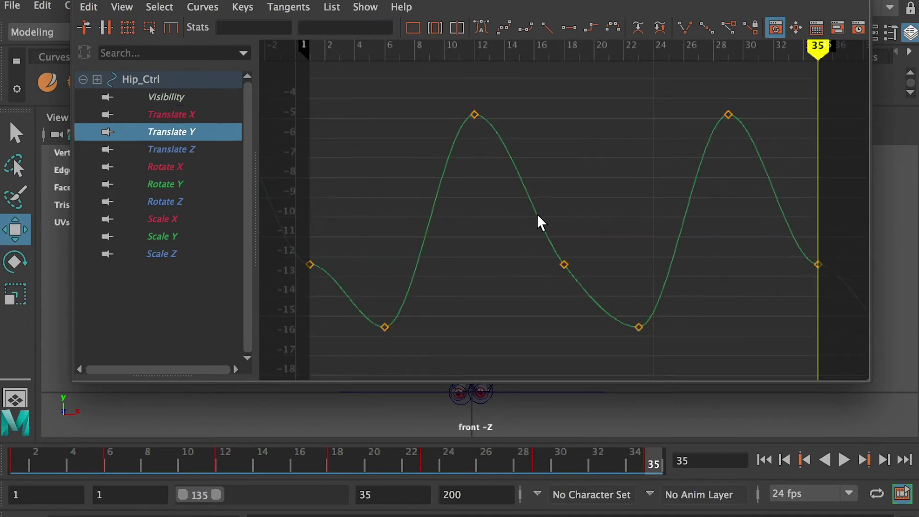
left_click_drag(299, 231, 321, 270)
left_click_drag(850, 245, 800, 293, "shift")
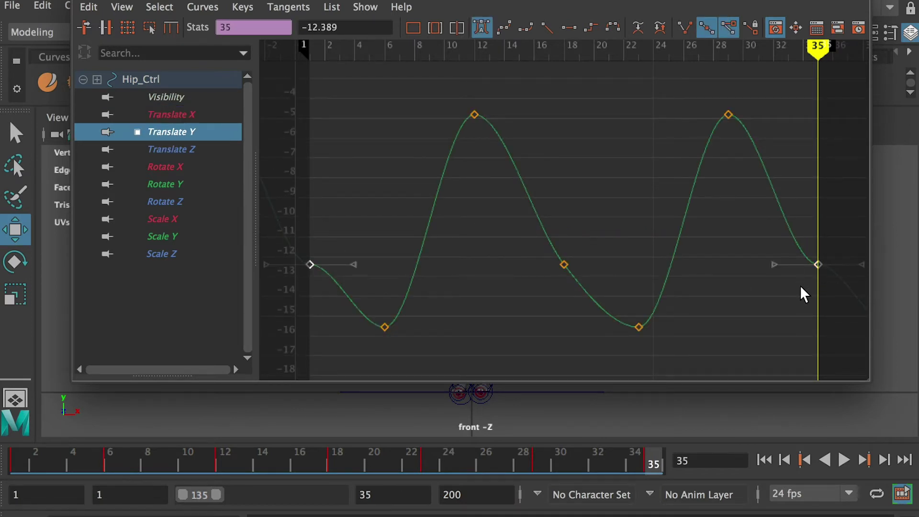
middle_click_drag(861, 264, 840, 303)
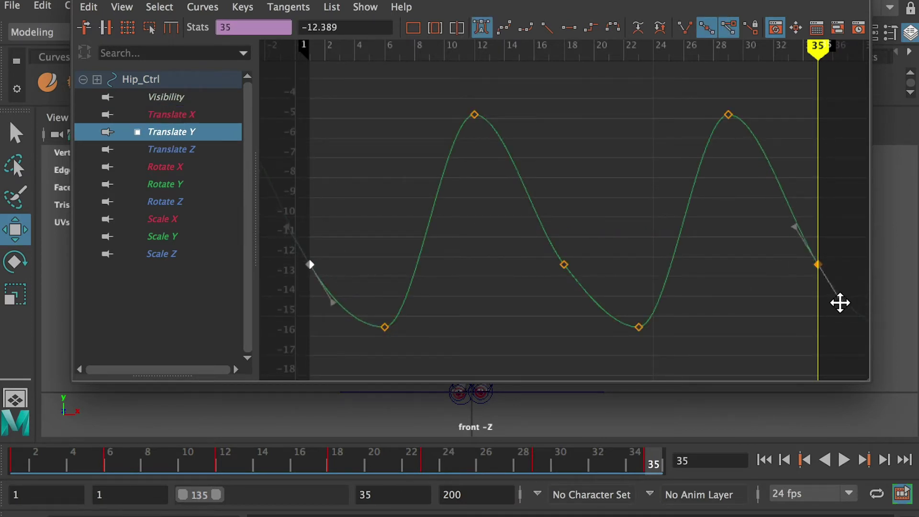
left_click(563, 264)
Reshape the Hip_Ctrl Translate Z tangents at frames 6 and 23 and at frames 12 and 29 into rounder matching peaks.
left_click(174, 149)
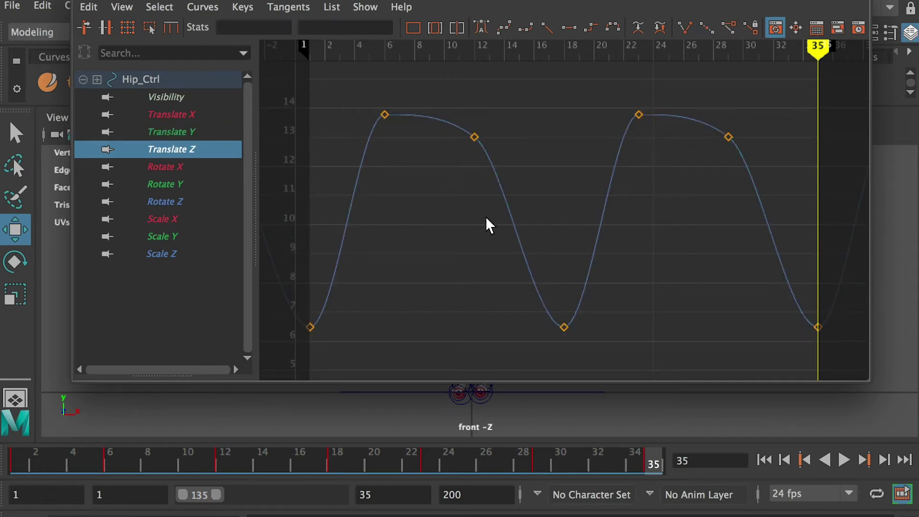
left_click(474, 137)
left_click_drag(355, 88, 410, 144)
left_click_drag(613, 98, 688, 152, "shift")
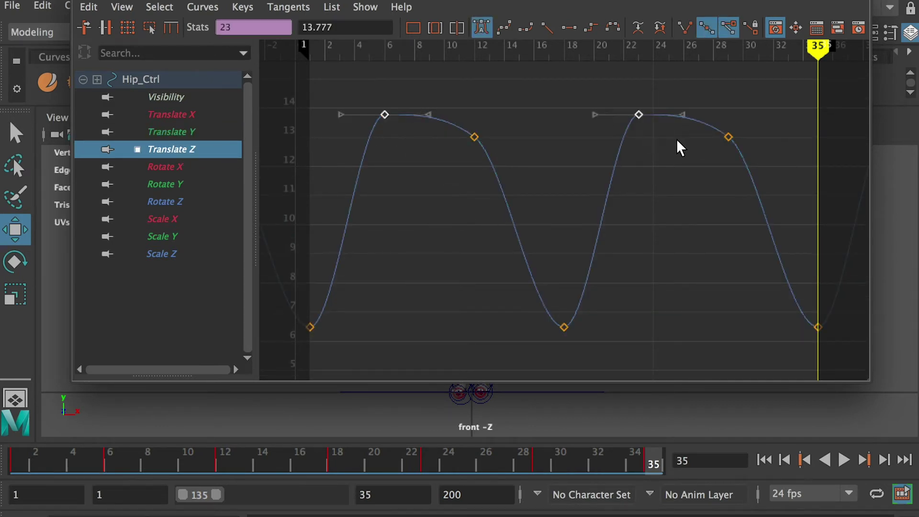
left_click_drag(685, 120, 672, 87)
left_click(729, 137)
left_click_drag(509, 116, 462, 143, "shift")
left_click_drag(765, 163, 761, 168)
Steepen the Hip_Ctrl Rotate X tangent at frame 18 so the curve rises smoothly through that key.
left_click(181, 168)
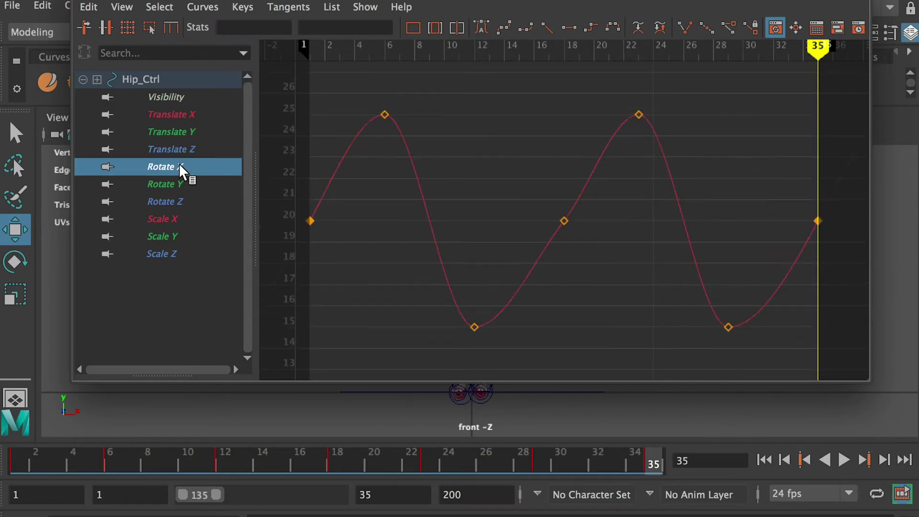
left_click(564, 220)
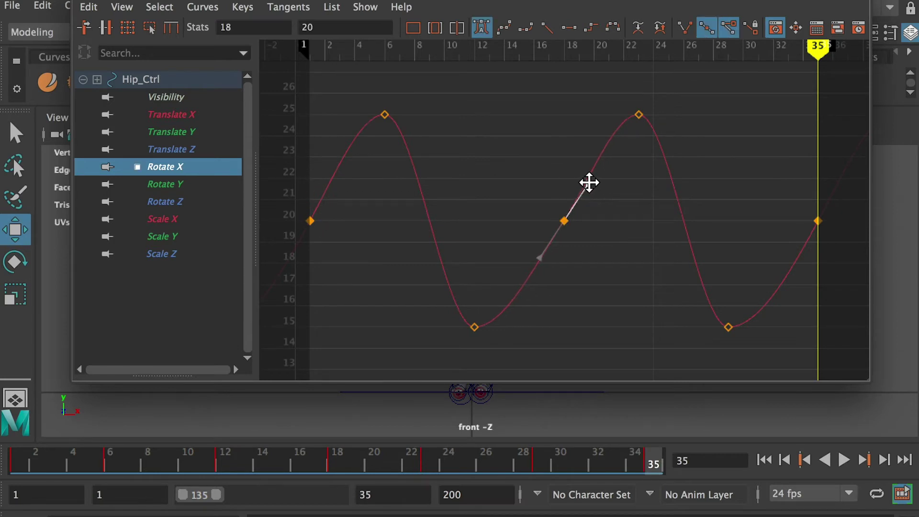
left_click(601, 242)
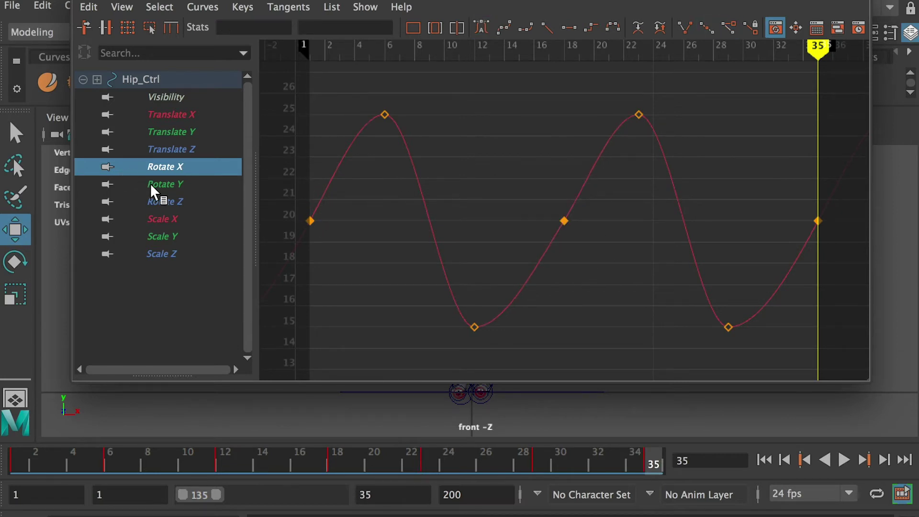
On Hip_Ctrl Rotate Y, lower the frame 6 key, raise the frame 23 key to 25.77, and smooth the tangents at frames 23 and 29.
left_click(165, 186)
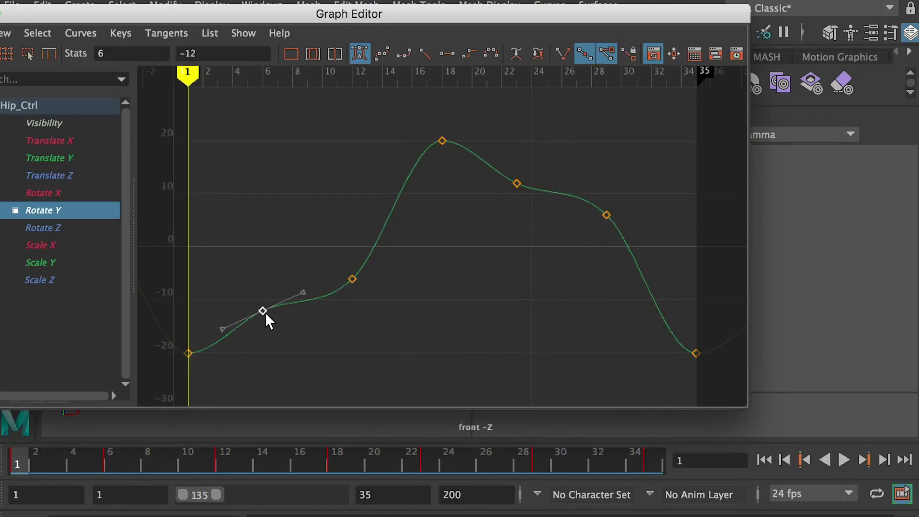
middle_click_drag(263, 311, 263, 346, "shift")
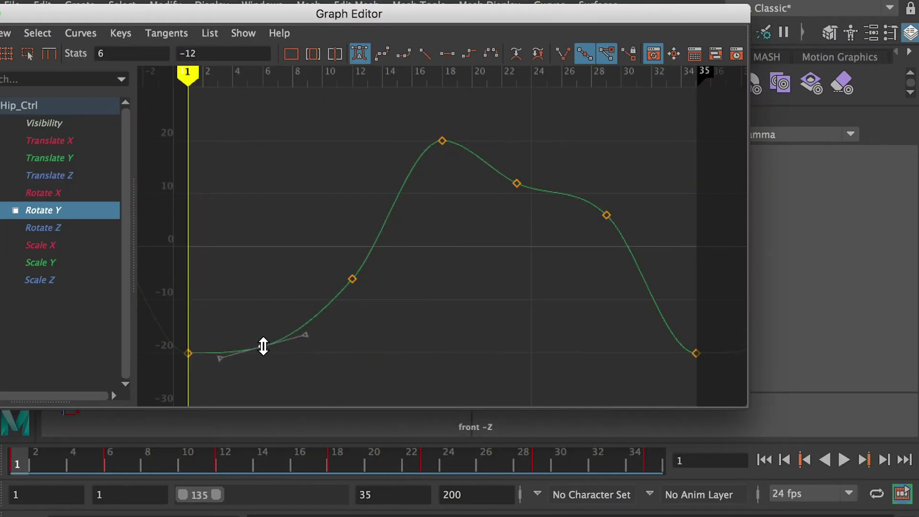
left_click(516, 183)
middle_click_drag(517, 185, 520, 110, "shift")
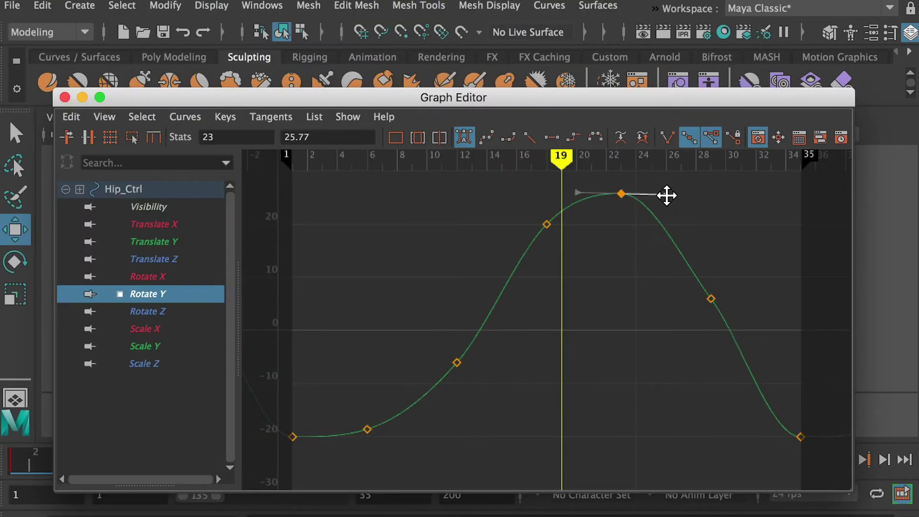
middle_click_drag(666, 195, 666, 199)
left_click(711, 299)
middle_click_drag(749, 343, 734, 335)
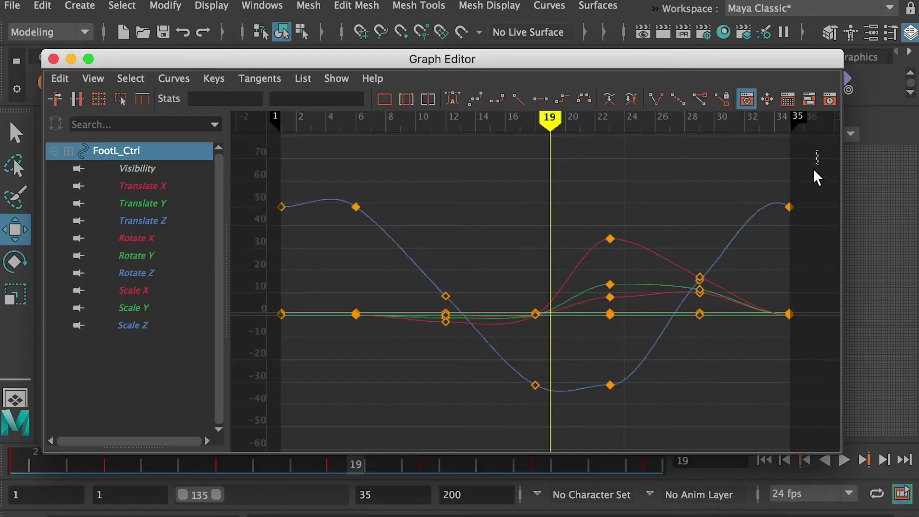
Select all FootL_Ctrl animation keys, apply auto tangents and isolate the Translate X curve.
left_click_drag(818, 178, 244, 381)
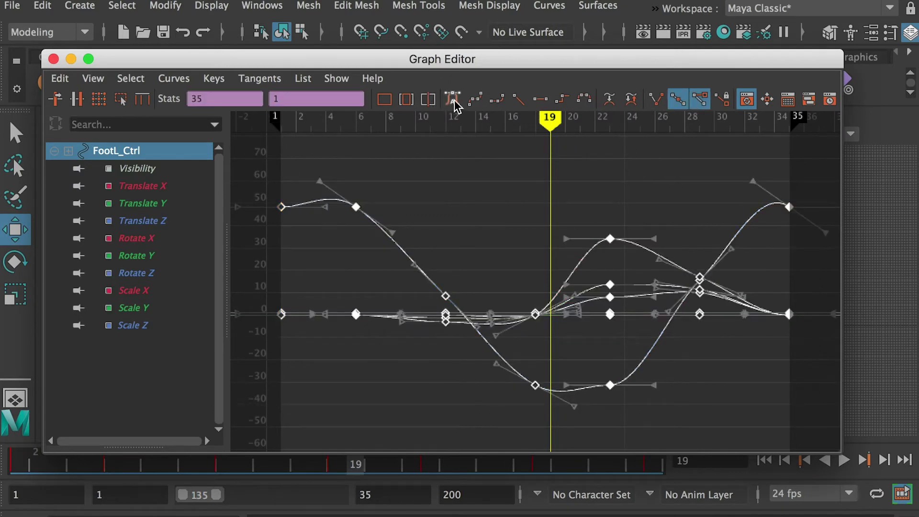
left_click(157, 186)
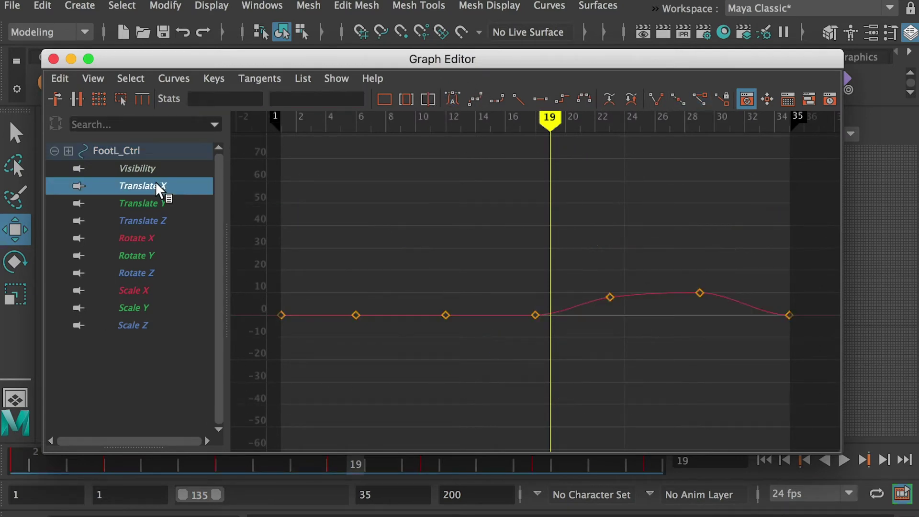
Set the left foot control's Translate Y to 0 at frame 12.
left_click(165, 205)
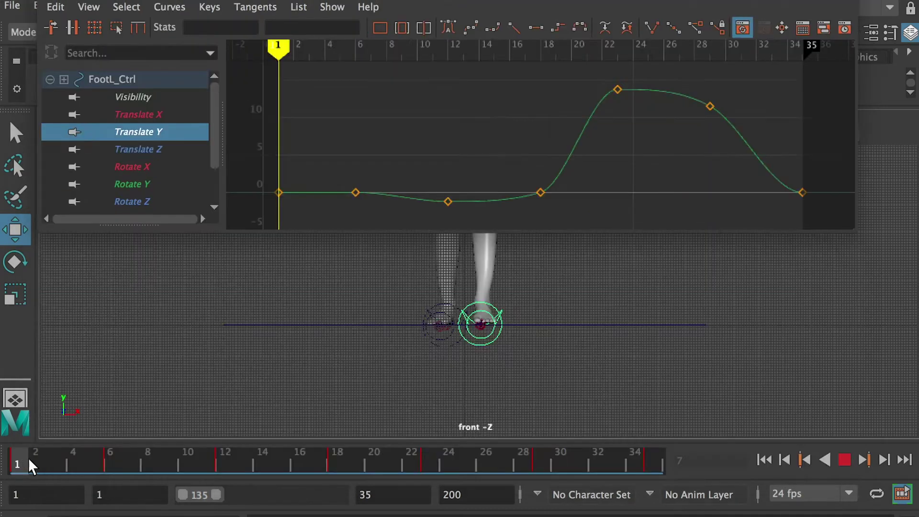
left_click_drag(17, 467, 207, 474)
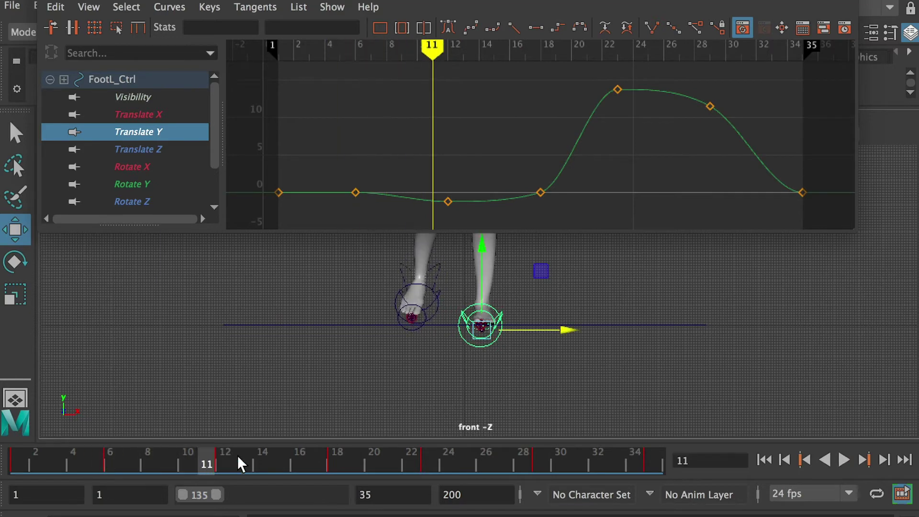
left_click_drag(468, 191, 420, 225)
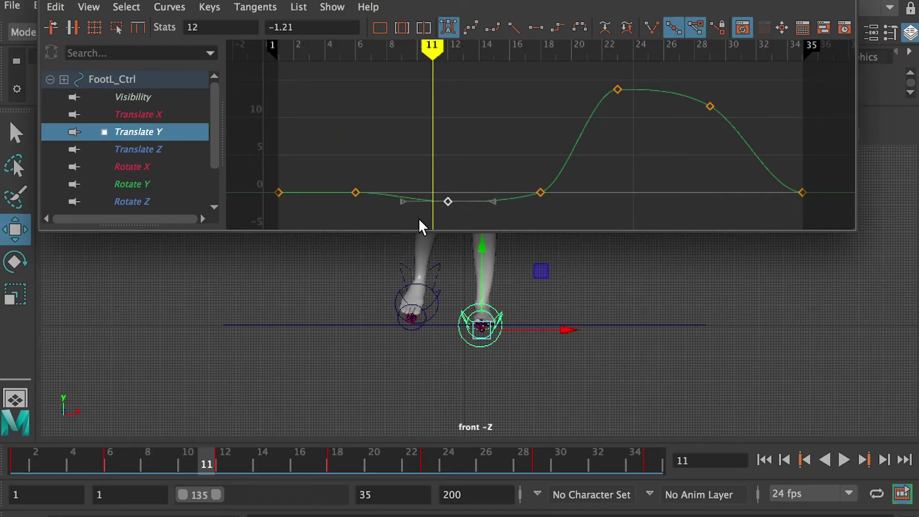
left_click(222, 463)
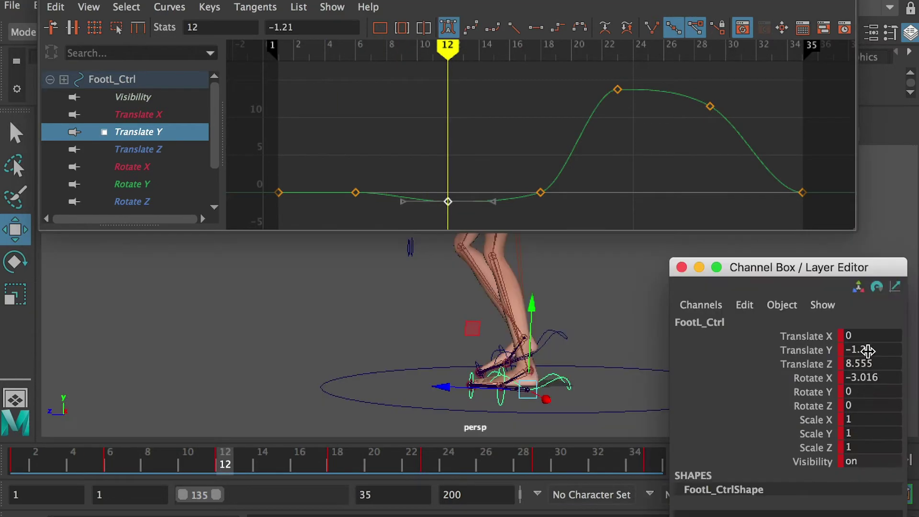
double_click(869, 350)
key("Return")
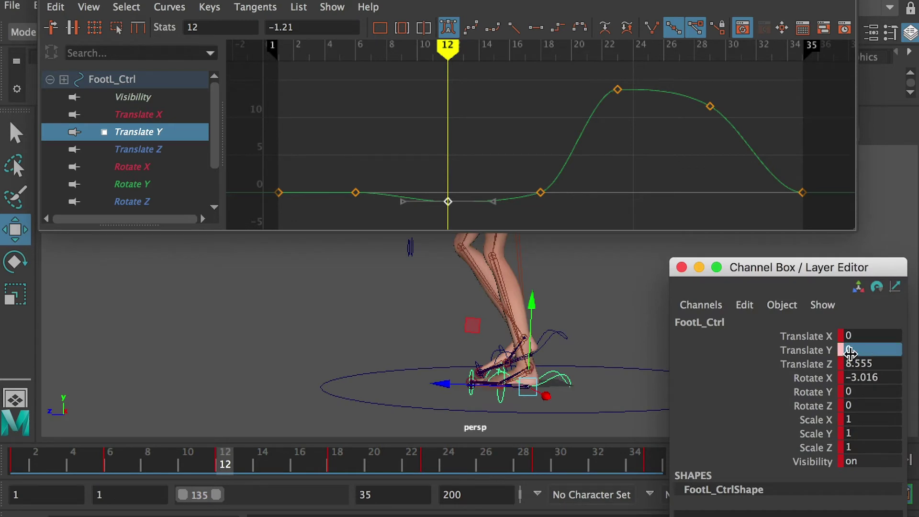
Tilt the FootL_Ctrl Translate Y tangents at frames 23 and 29 to round the foot lift, and scrub through it.
left_click_drag(221, 467, 334, 474)
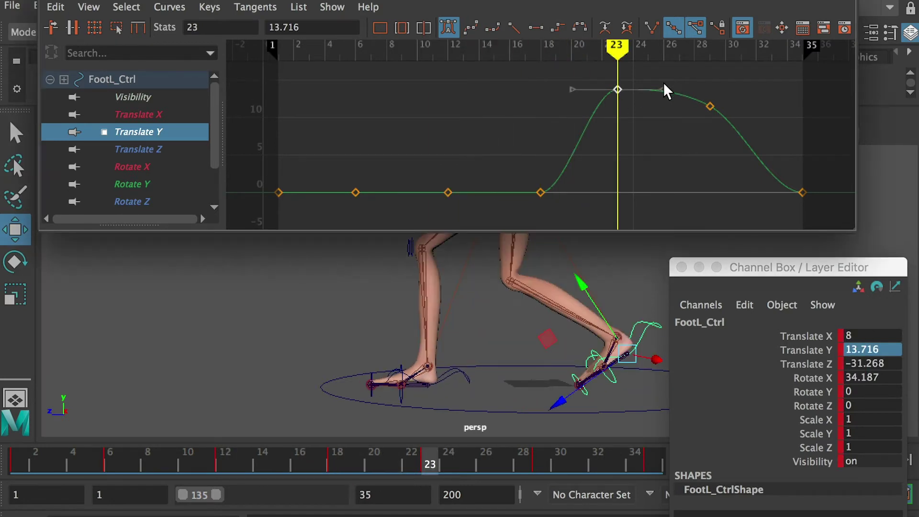
left_click(664, 89)
middle_click_drag(664, 89, 656, 70)
left_click(709, 106)
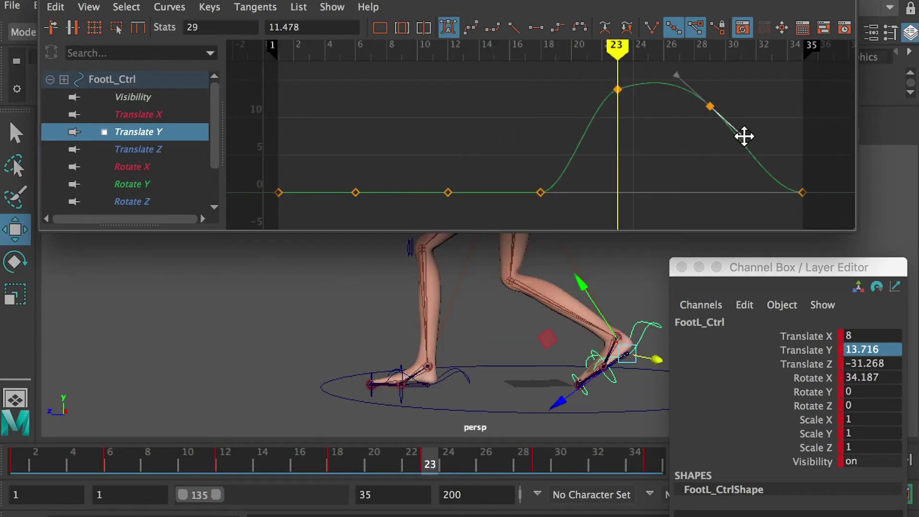
left_click(617, 89)
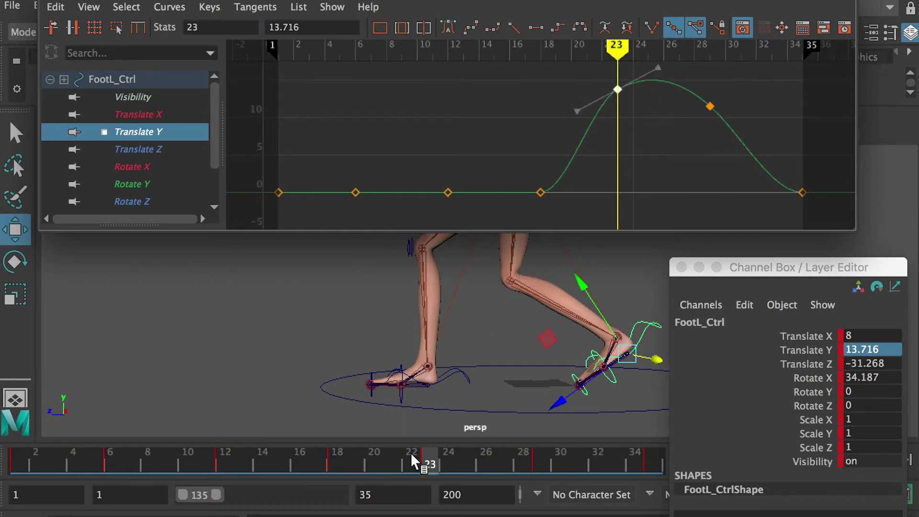
left_click_drag(338, 467, 542, 466)
Steepen the FootL_Ctrl Translate Z tangents at frames 12 and 29, and scrub to frame 35 to check the foot motion.
left_click(144, 149)
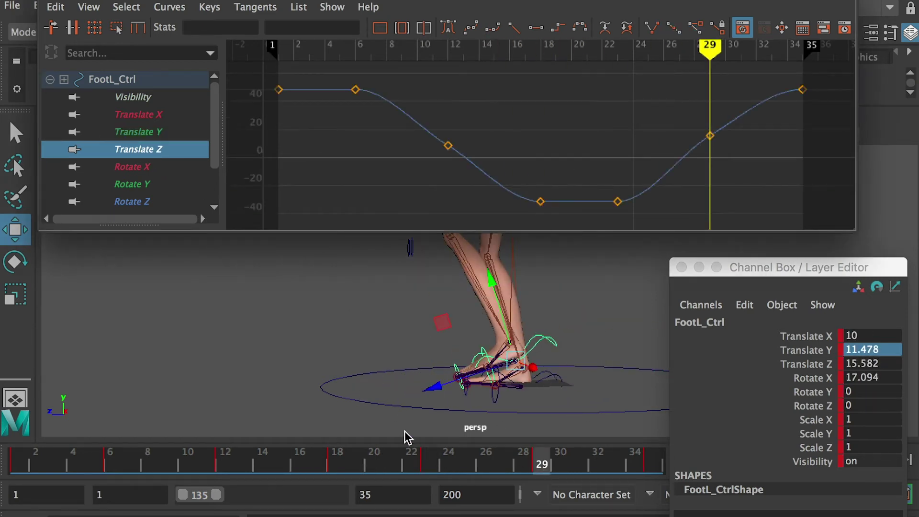
mouse_move(390, 467)
left_mouse_down()
mouse_move(281, 462)
mouse_move(415, 481)
mouse_move(402, 476)
left_mouse_up()
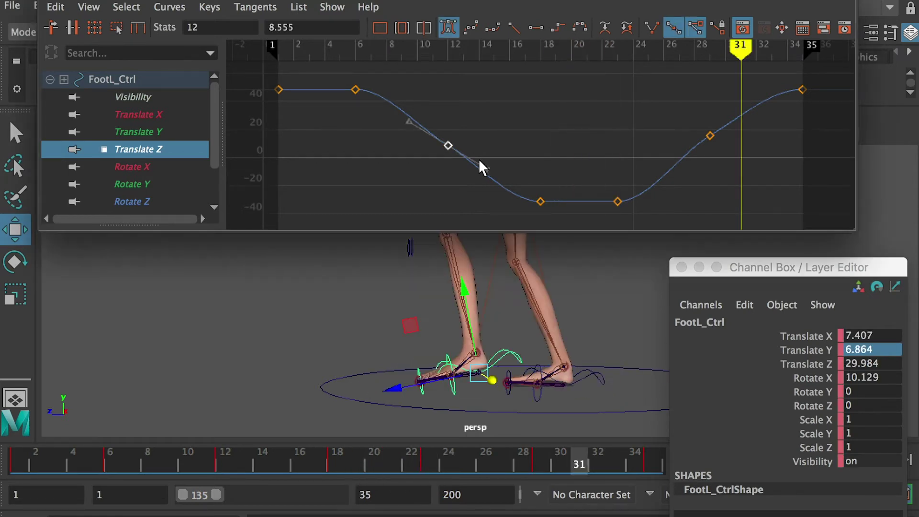
left_click(482, 164)
left_click_drag(484, 170, 482, 174)
left_click_drag(749, 111, 745, 105)
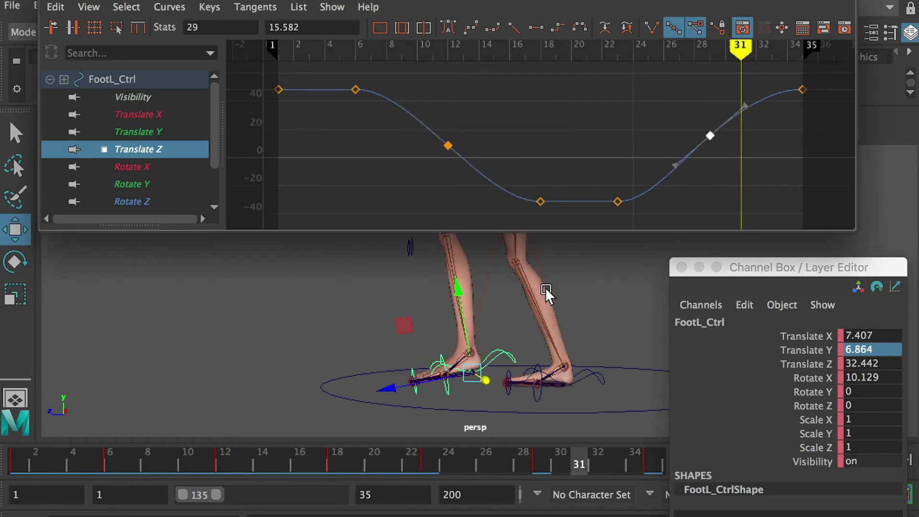
left_click_drag(567, 448, 654, 464)
Check the FootL_Ctrl rotation curves and set Rotate X to 0 at frame 12.
left_click(154, 168)
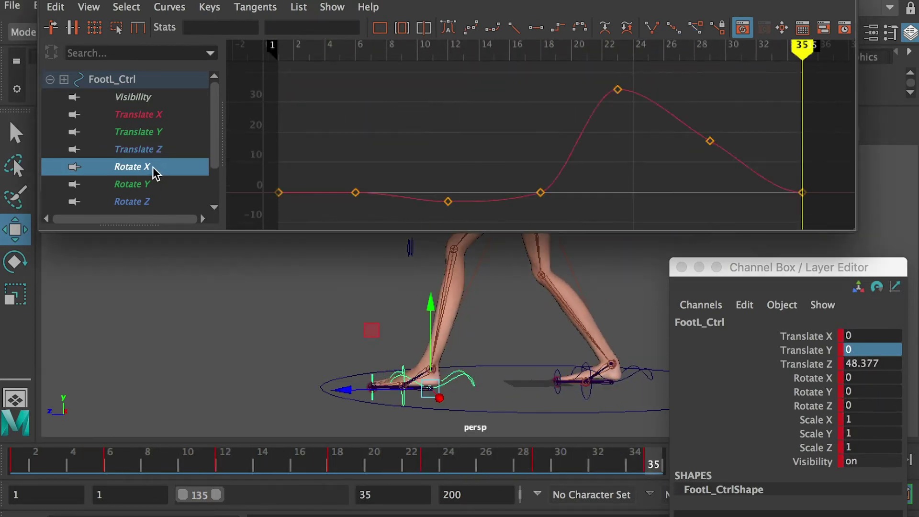
left_click(448, 48)
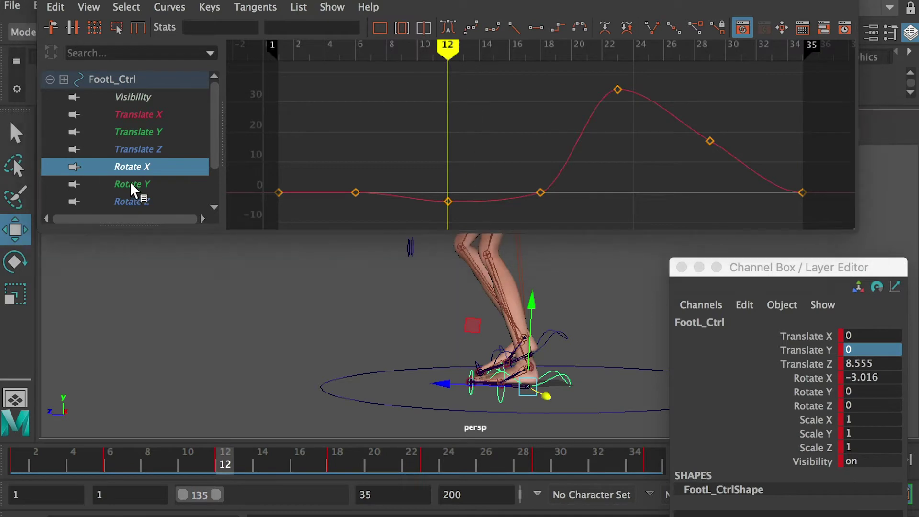
left_click(133, 186)
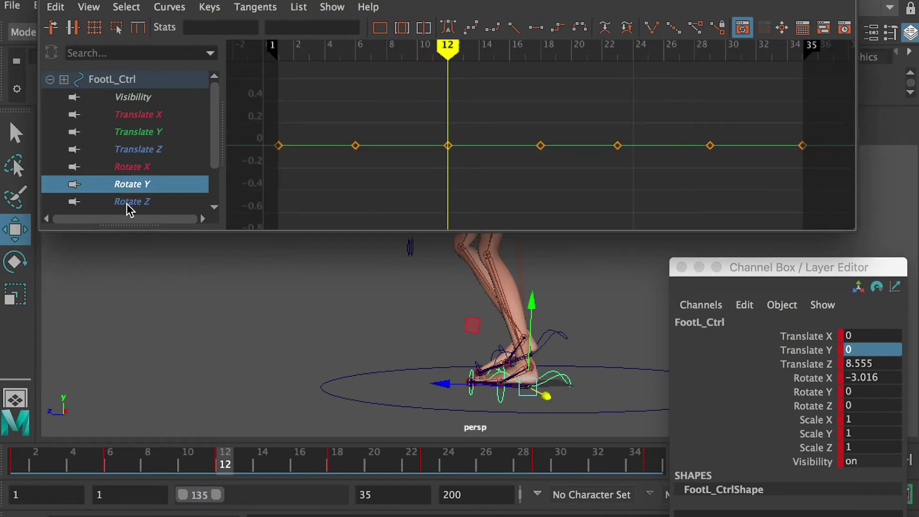
left_click(130, 201)
left_click(131, 167)
left_click(448, 201)
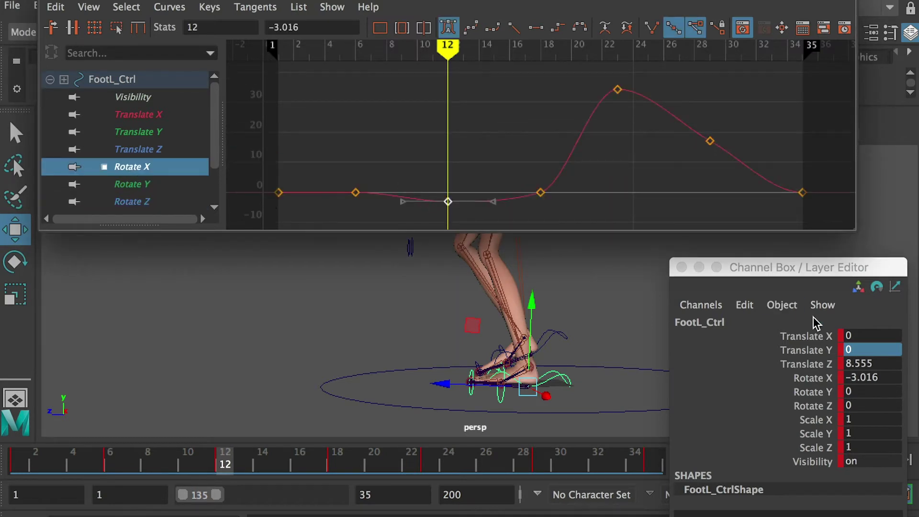
double_click(867, 379)
type("0")
key("Return")
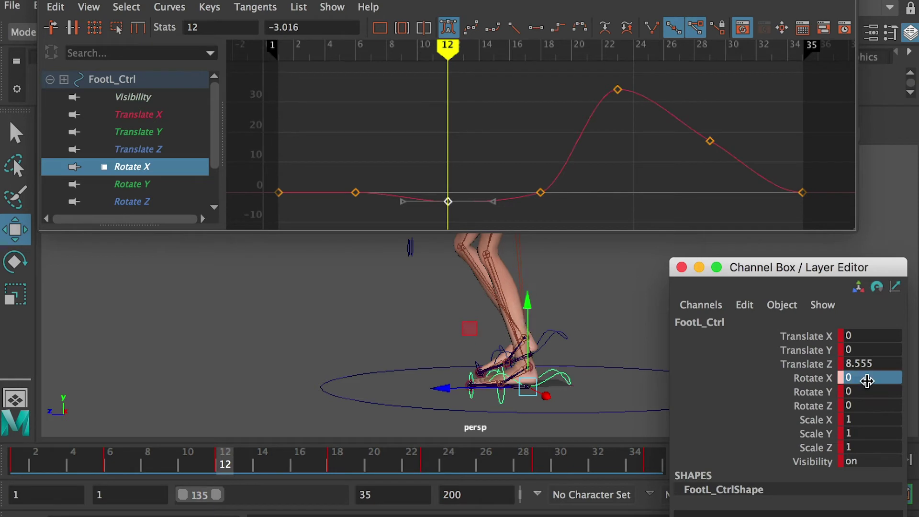
left_click(471, 376)
Steepen the FootL_Ctrl Rotate X tangent at frame 29 and play back the animation to check the foot.
left_click_drag(309, 459, 524, 466)
left_click(710, 141)
left_click_drag(751, 163, 746, 166)
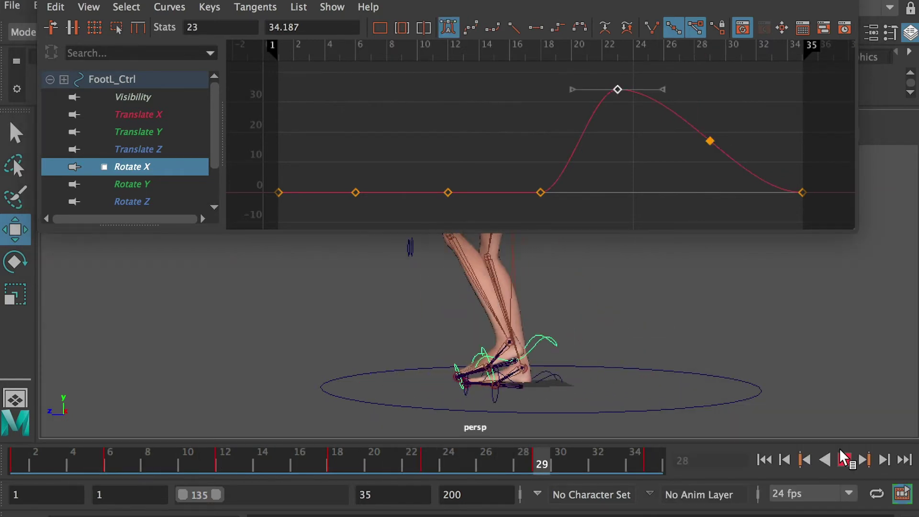
left_click(844, 459)
Select the right foot control, return to frame 1, apply auto tangents to all its keys and isolate its Translate X curve.
left_click(525, 343)
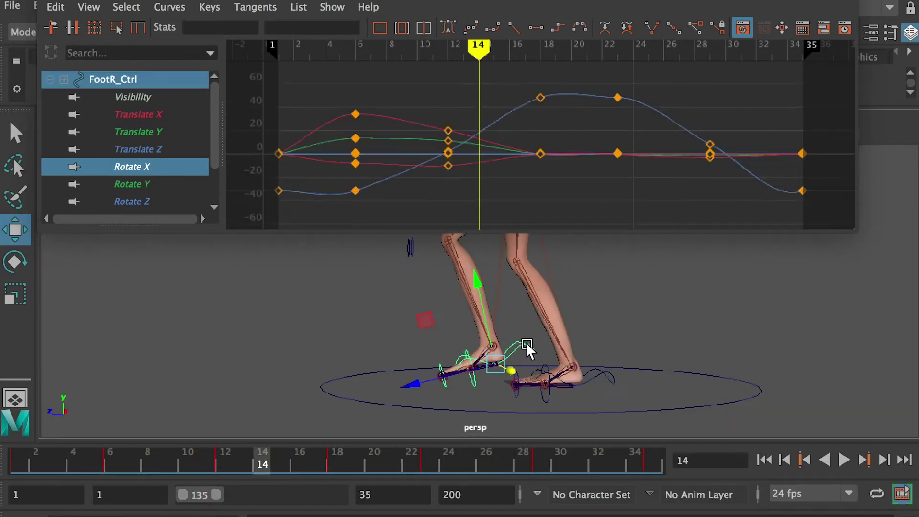
left_click_drag(140, 461, 17, 460)
left_click_drag(837, 72, 250, 232)
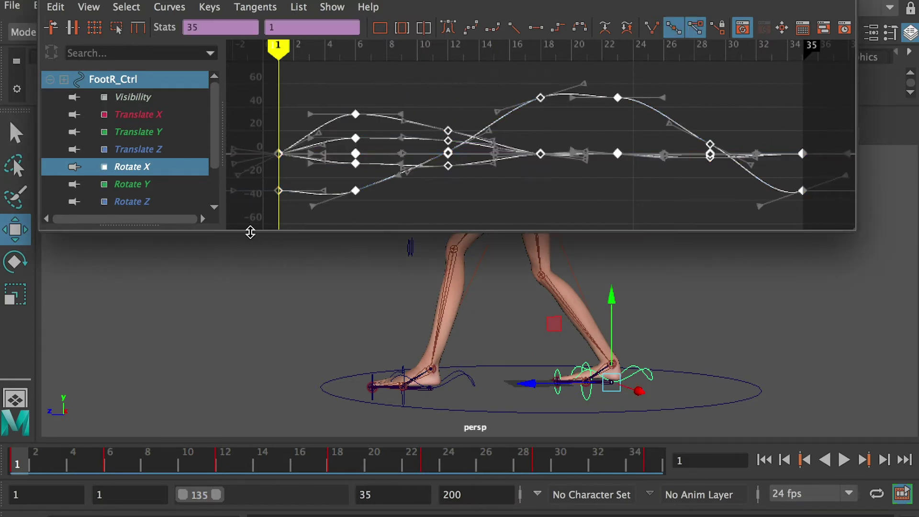
left_click(447, 29)
left_click(145, 116)
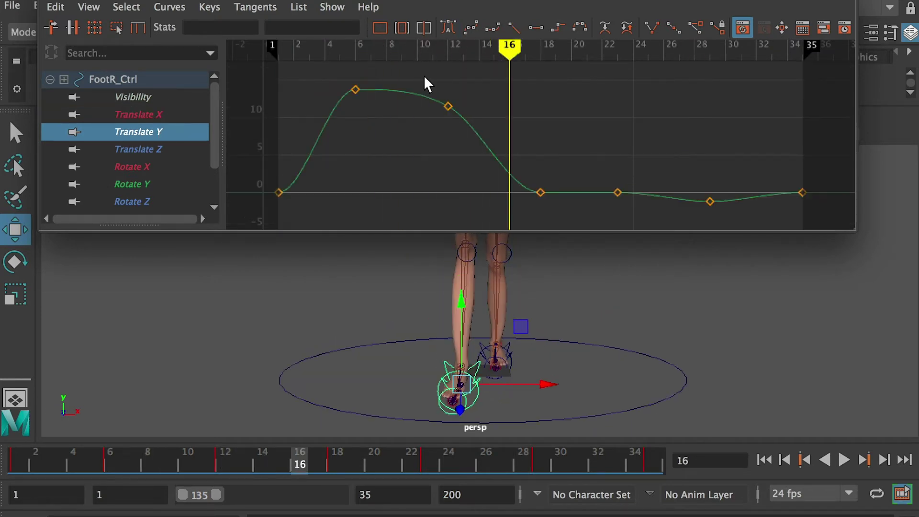
Tilt FootR_Ctrl's Translate Y tangent upward at frame 6, and set Translate Y to 0 at frame 29.
left_click_drag(374, 74, 323, 111)
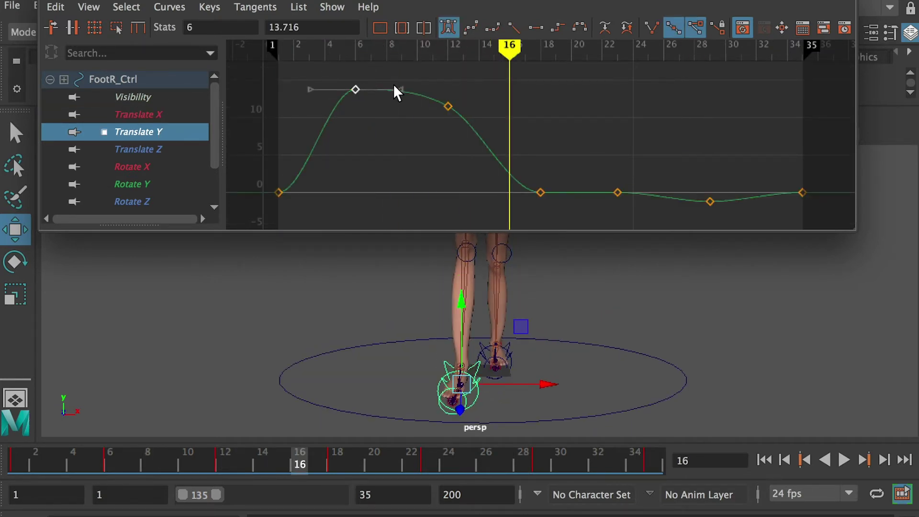
left_click(449, 106)
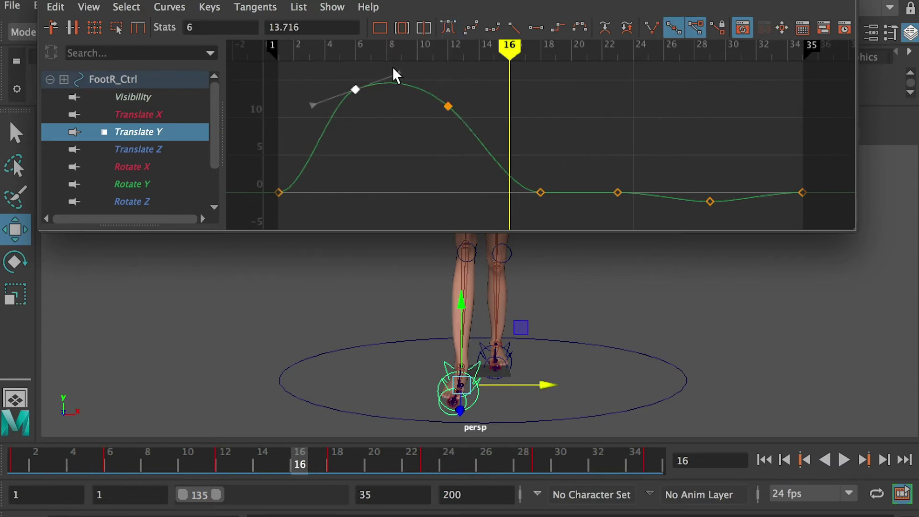
left_click_drag(512, 47, 710, 143)
left_click(710, 202)
left_click(844, 214)
type("0")
key("Return")
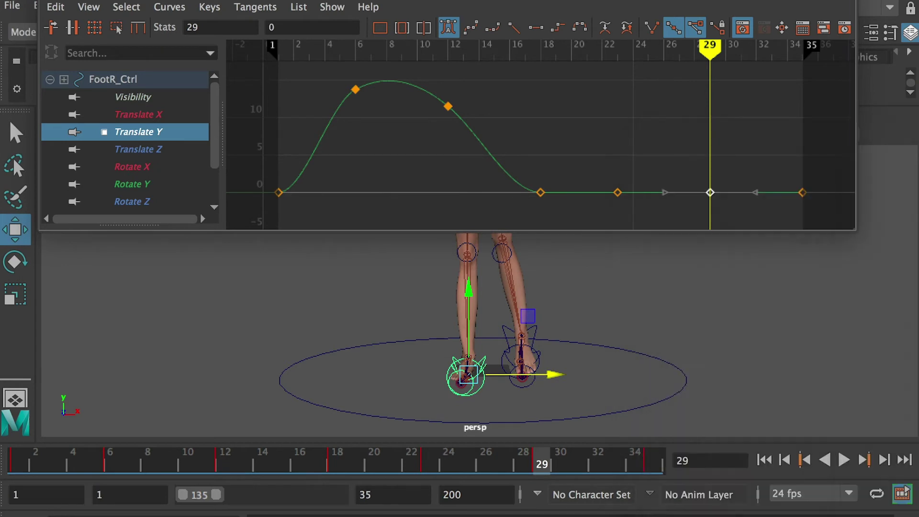
Steepen the FootR_Ctrl Translate Z tangents at frames 29 and 12, and scrub to frame 35 to check the stride.
left_click(164, 150)
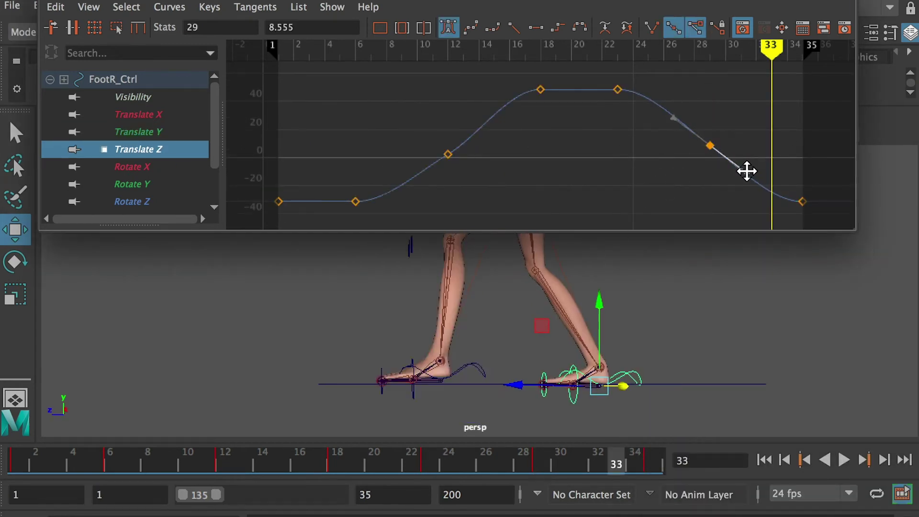
middle_click_drag(747, 172, 744, 176)
left_click_drag(417, 50, 494, 51)
left_click(448, 154)
middle_click_drag(485, 127, 482, 124)
left_click_drag(489, 45, 798, 72)
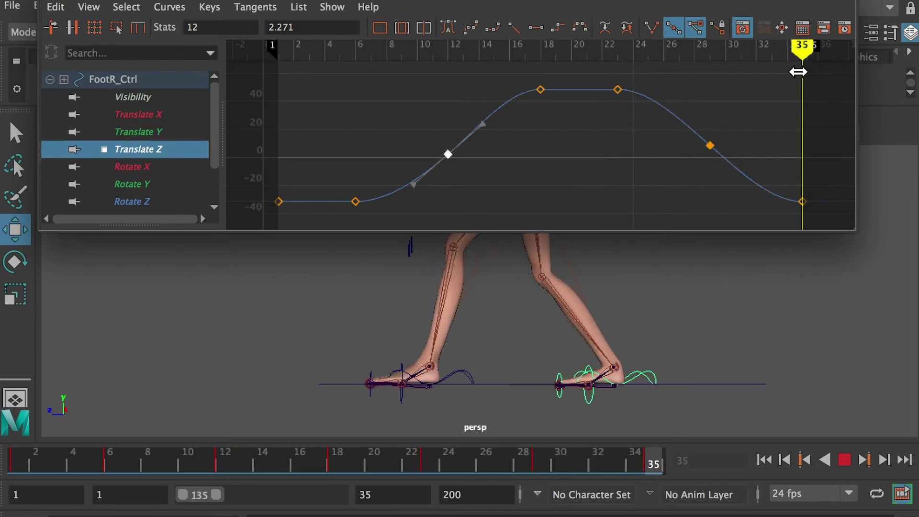
Set FootR_Ctrl's Rotate X to 0 at frame 29.
left_click(151, 167)
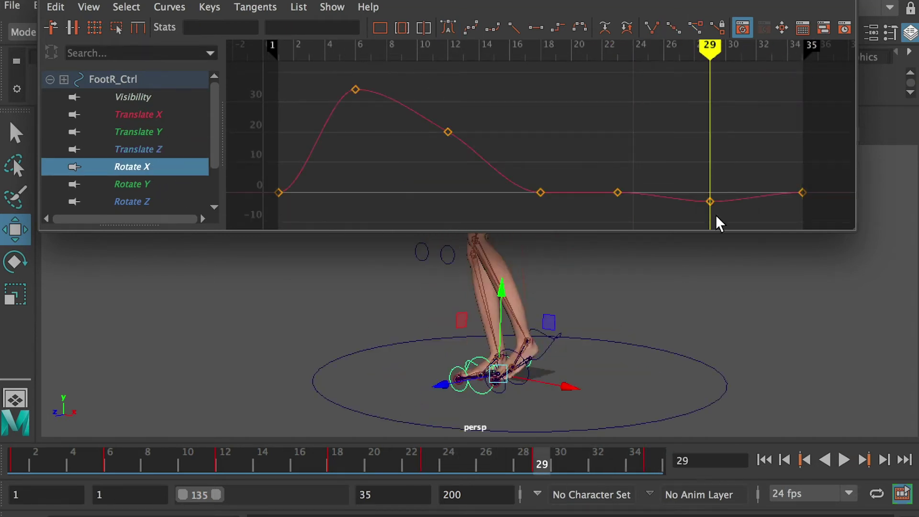
left_click(710, 201)
left_click(824, 268)
type("0")
key("Return")
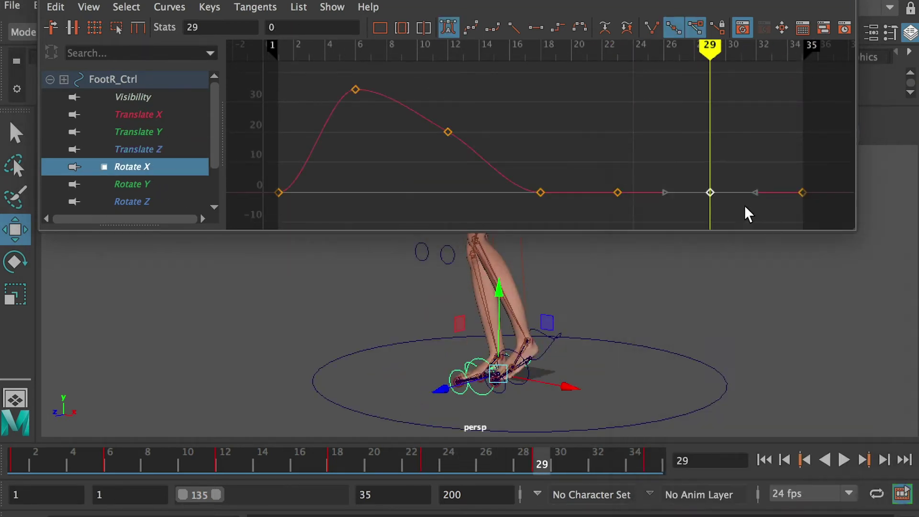
Steepen FootR_Ctrl's Rotate X tangent at frame 12 and tilt the tangent upward at frame 6.
left_click(452, 51)
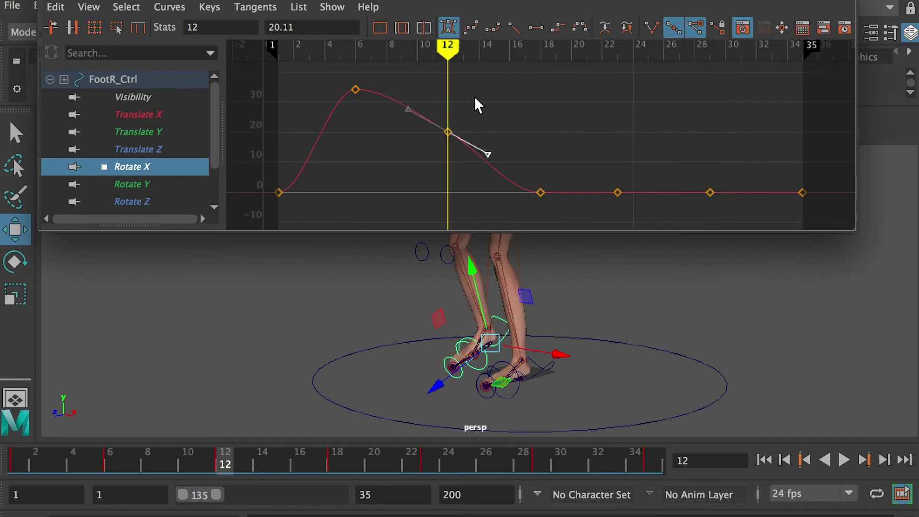
middle_click_drag(487, 154, 480, 160)
left_click(355, 89)
middle_click_drag(402, 89, 403, 71)
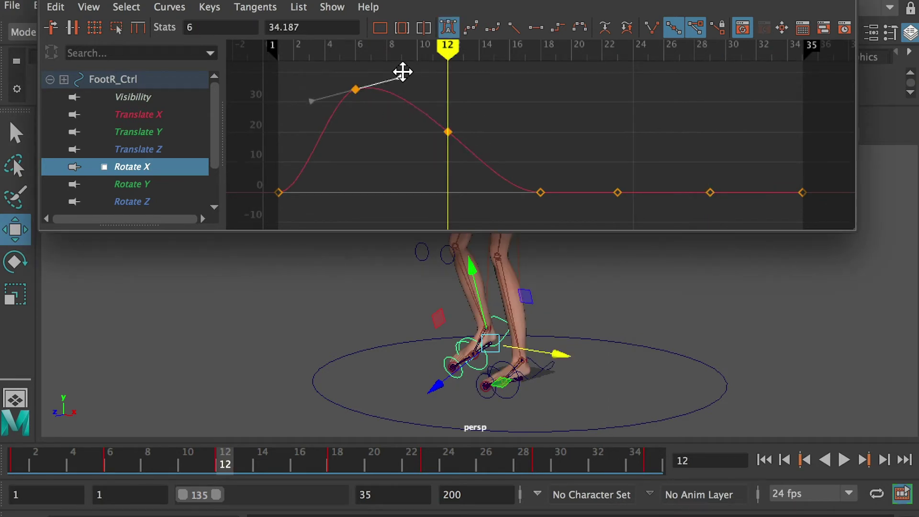
left_click(528, 144)
Check FootR_Ctrl's Rotate Y and Rotate Z curves and play back the animation from frame 1.
left_click(154, 184)
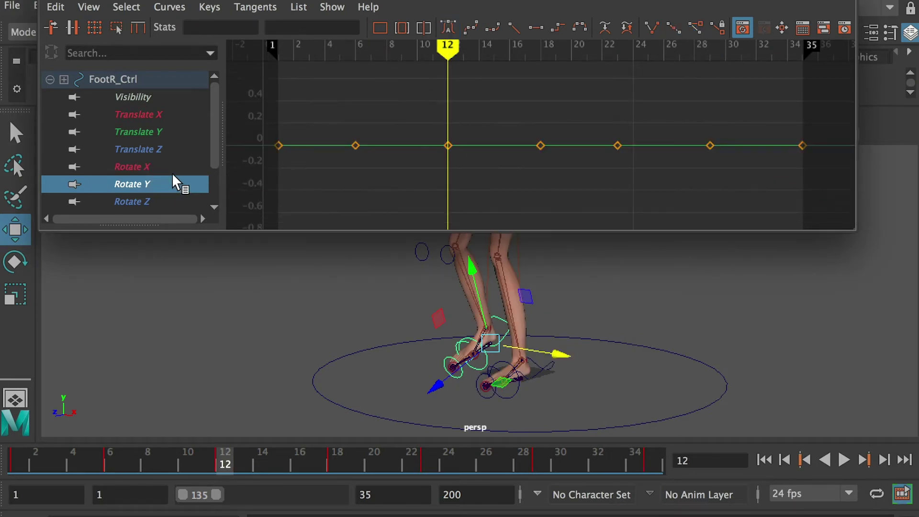
left_click(160, 201)
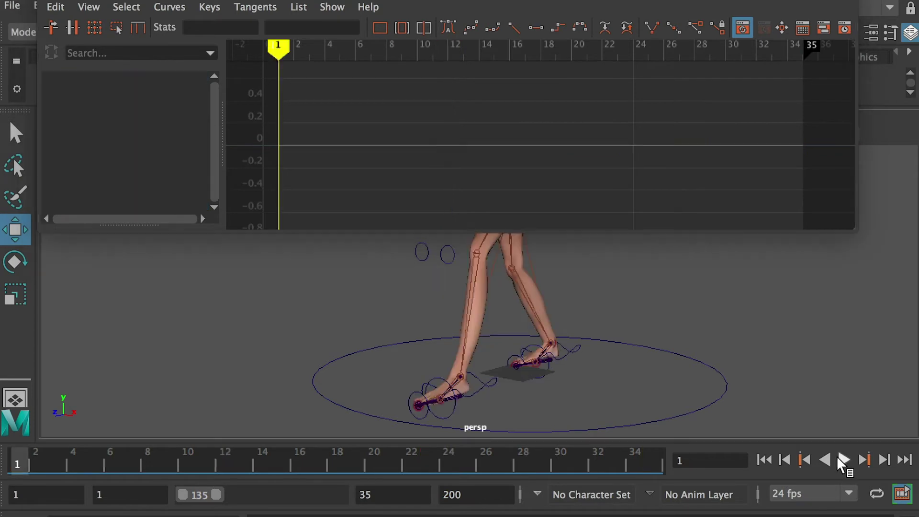
left_click(843, 461)
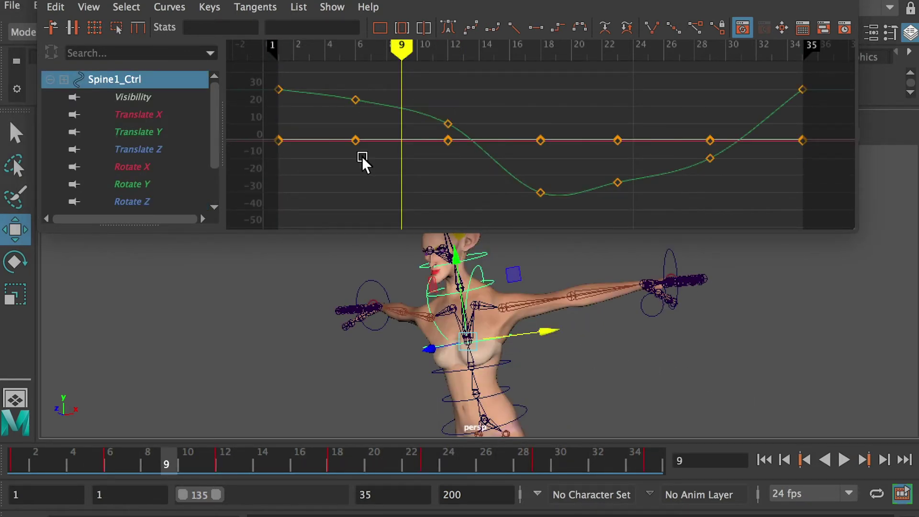
Apply auto tangents to all Spine1_Ctrl keys and isolate its Rotate Y curve.
left_click_drag(843, 65, 259, 217)
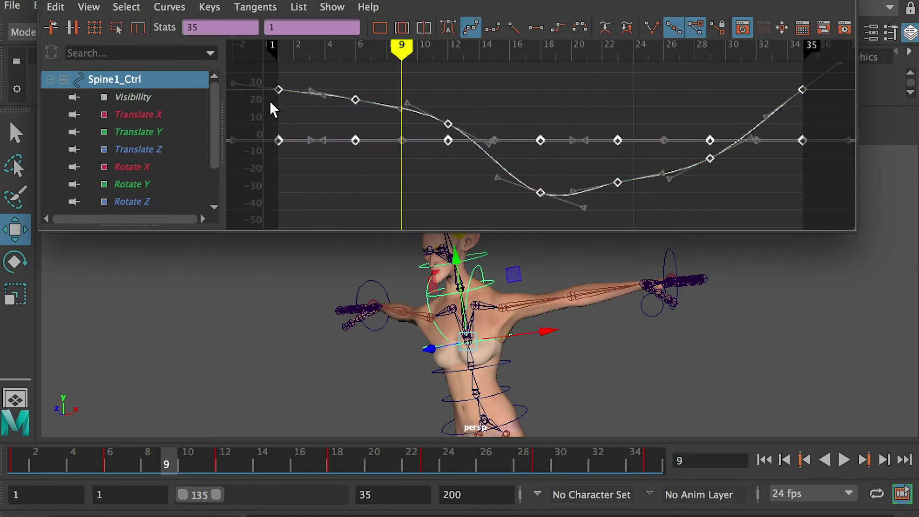
left_click(467, 30)
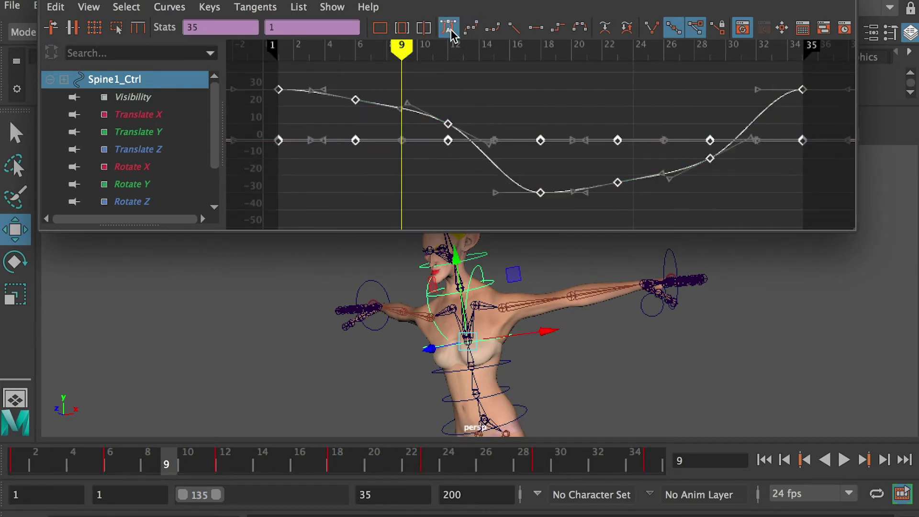
left_click(521, 82)
left_click(139, 149)
left_click(144, 186)
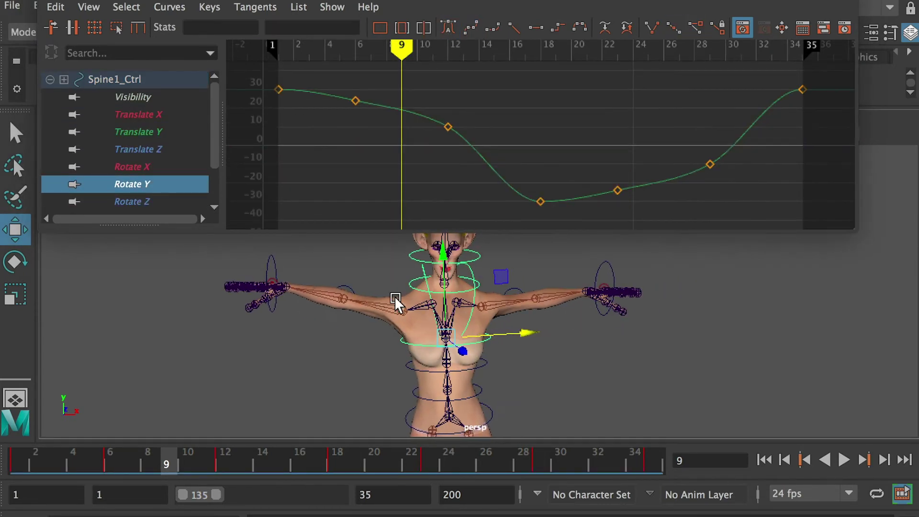
Reshape Spine1_Ctrl's Rotate Y curve by moving the keys at frames 6, 12, 23 and 29, to about 27 at frame 6 and -7 at frame 29.
left_click_drag(403, 44, 236, 67)
left_click(355, 101)
left_click(355, 52)
middle_click_drag(357, 100, 358, 94, "shift")
left_click(448, 52)
left_click_drag(448, 127, 446, 136)
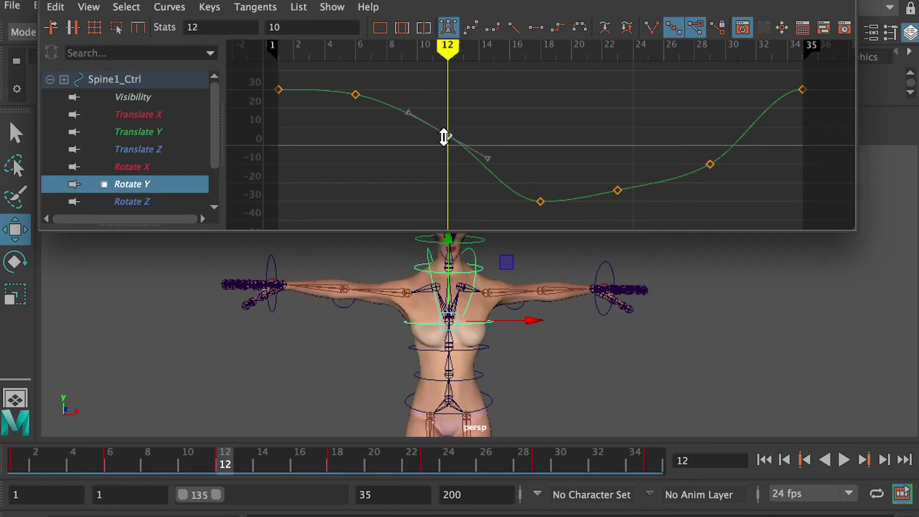
left_click(616, 191)
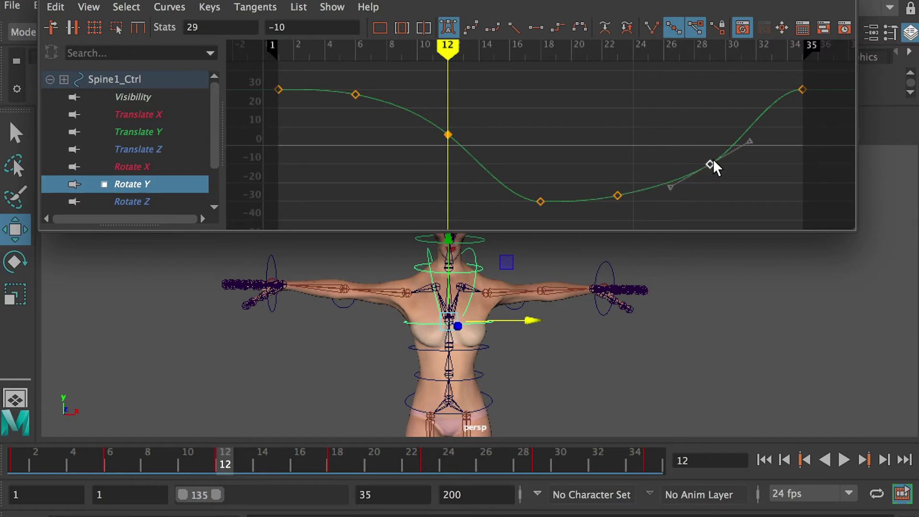
middle_click_drag(707, 159, 707, 154, "shift")
Set Spine1_Ctrl's Rotate Y to 28 at frame 6, 6 at frame 12, -28 at frame 23 and -6 at frame 29.
left_click(355, 50)
left_click(355, 95)
left_click(889, 283)
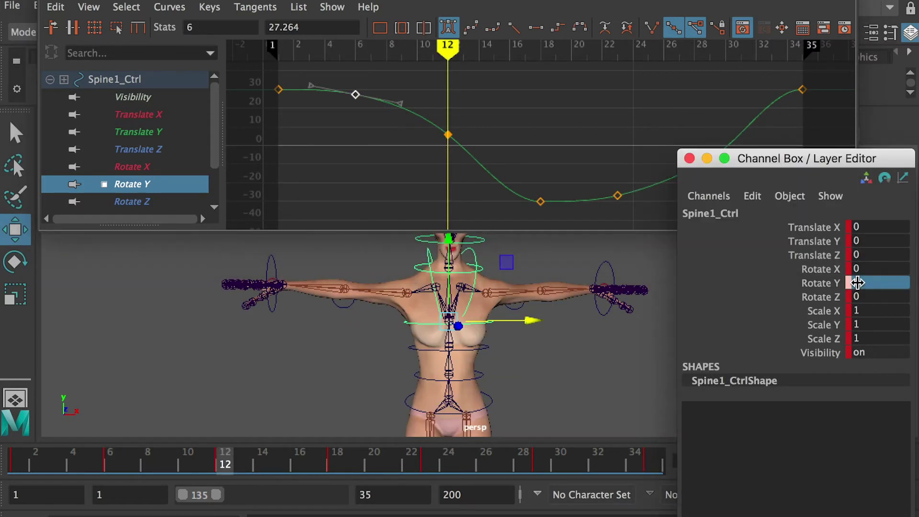
type("28")
key("Return")
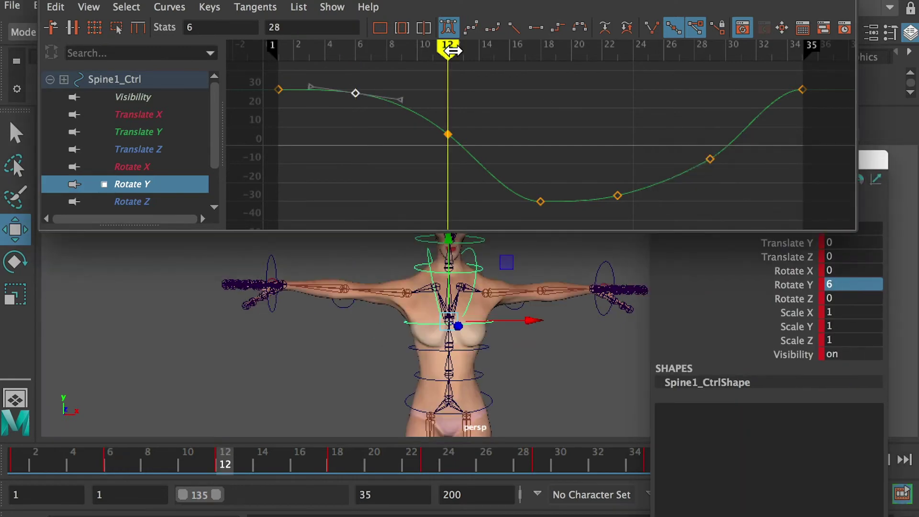
double_click(847, 285)
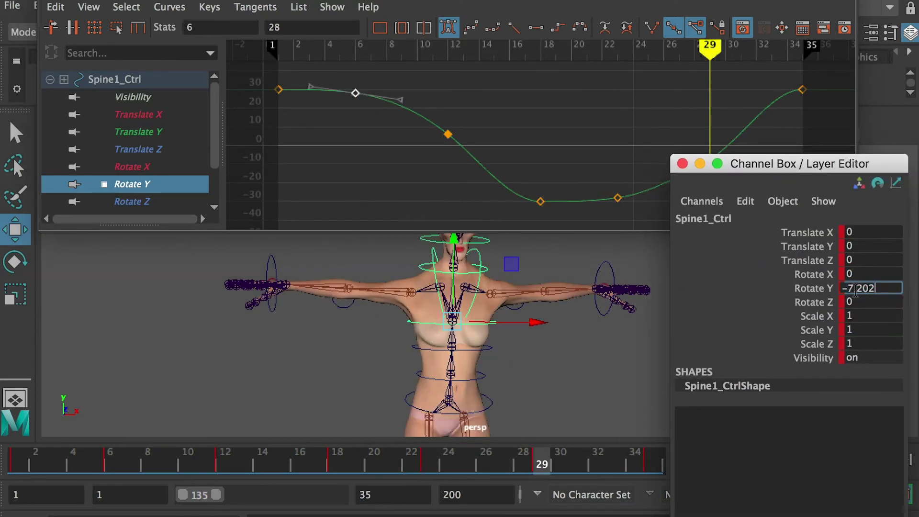
type("-6")
key("Return")
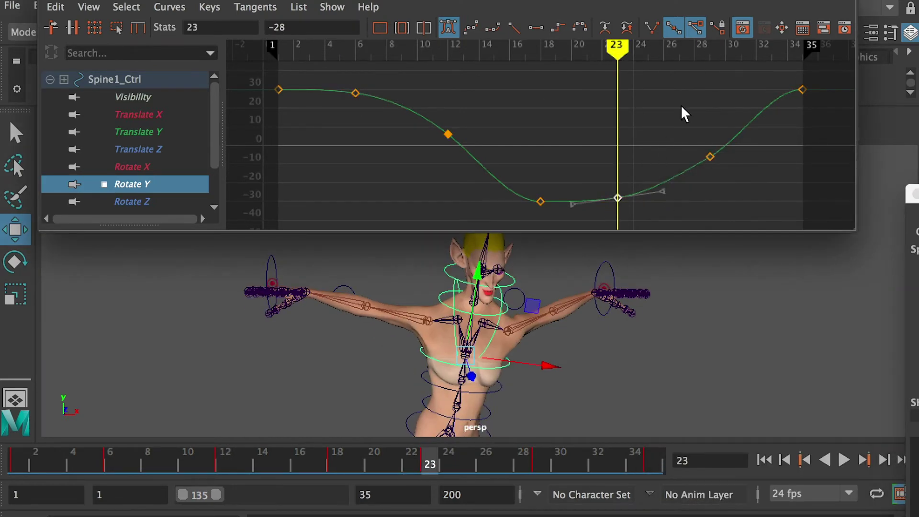
Adjust Spine1_Ctrl's Rotate Y tangents at frames 23 and 29, and scrub back through the animation to check the torso twist.
left_click_drag(644, 172, 617, 213)
left_click_drag(673, 186, 747, 128)
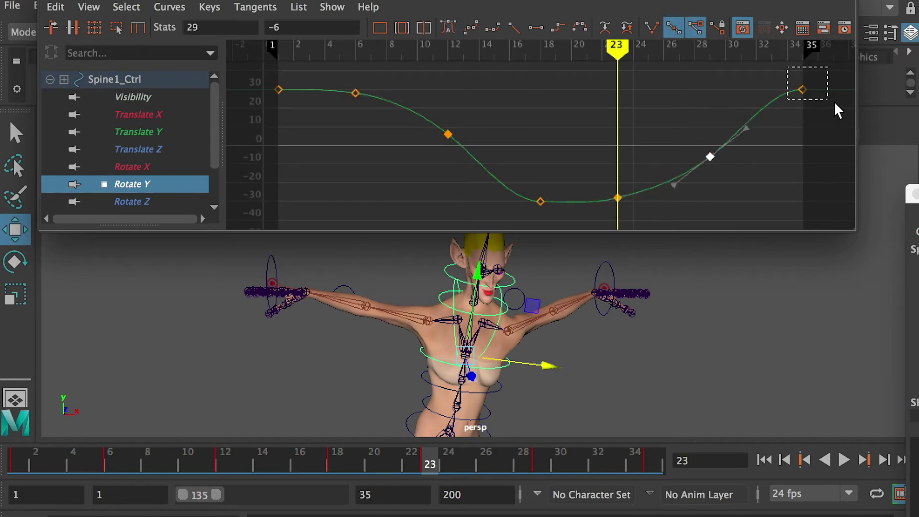
left_click_drag(618, 67, 419, 68)
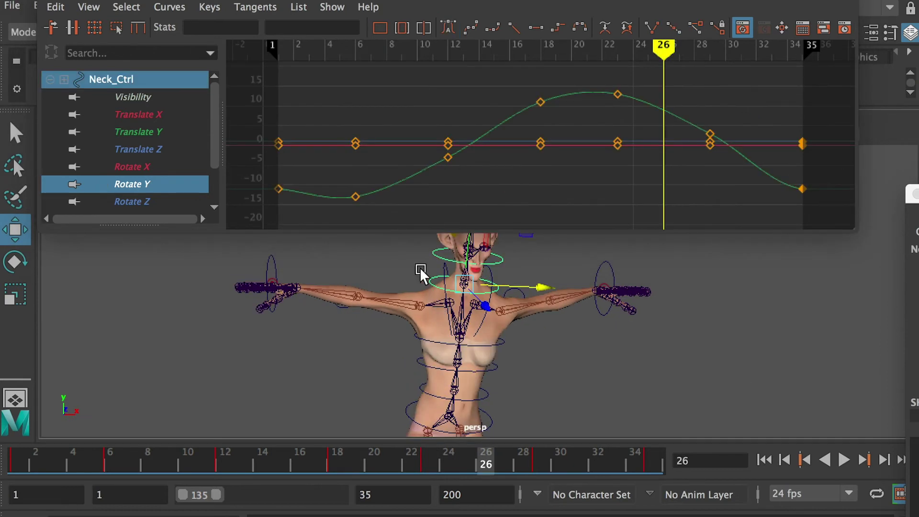
Apply auto tangents to all Neck_Ctrl keys and isolate its Rotate Y curve.
left_click_drag(838, 67, 238, 232)
left_click(445, 92)
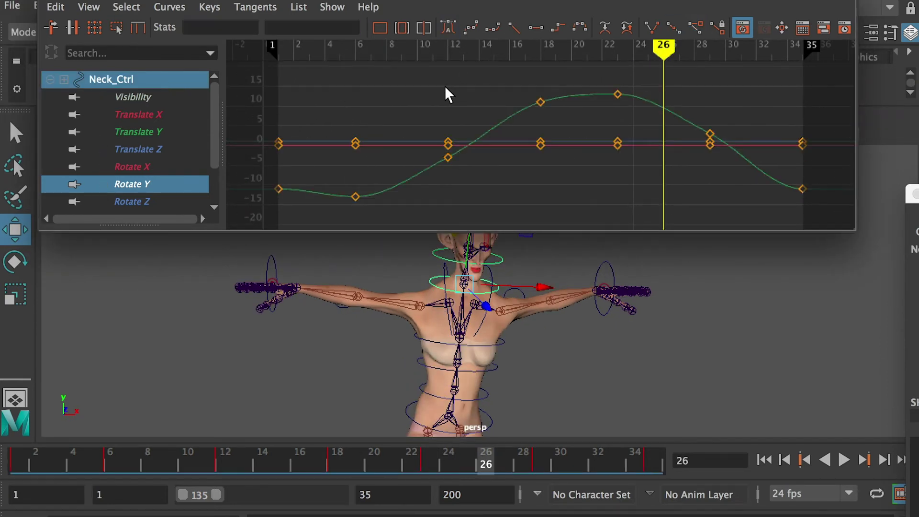
left_click(139, 114)
left_click(133, 184)
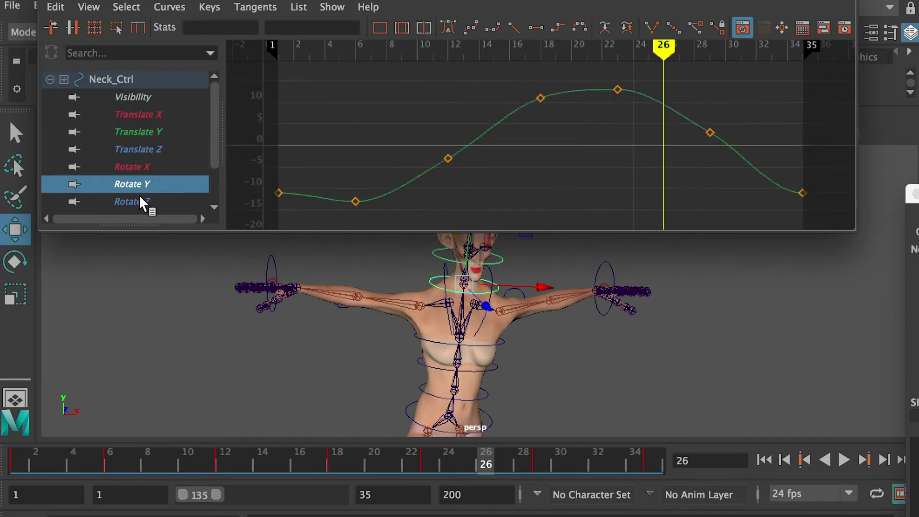
Steepen Neck_Ctrl's Rotate Y tangents at frames 12 and 29, slope those at frames 1 and 35 to match, and play back the animation.
left_click(710, 133)
left_click_drag(487, 135, 484, 129)
left_click(355, 201)
left_click(278, 193)
left_click(802, 192, "shift")
left_click_drag(324, 194, 316, 206)
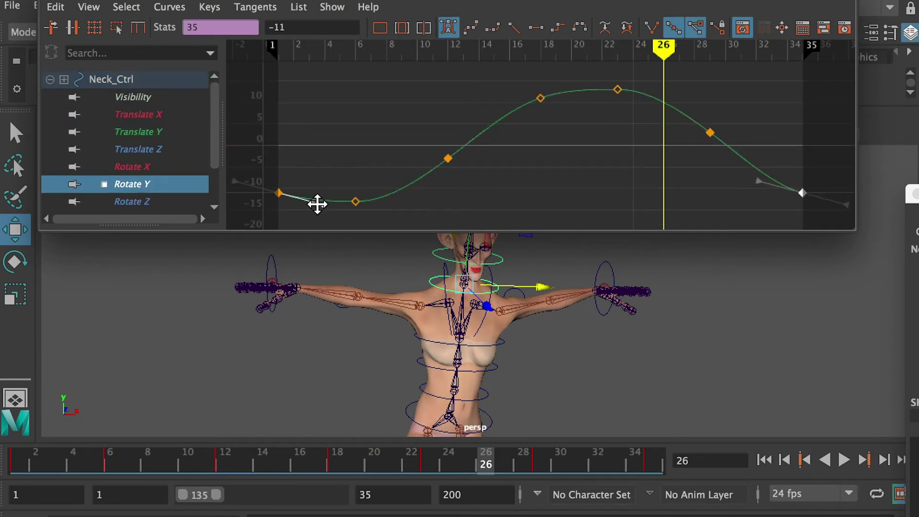
left_click(369, 134)
left_click(844, 460)
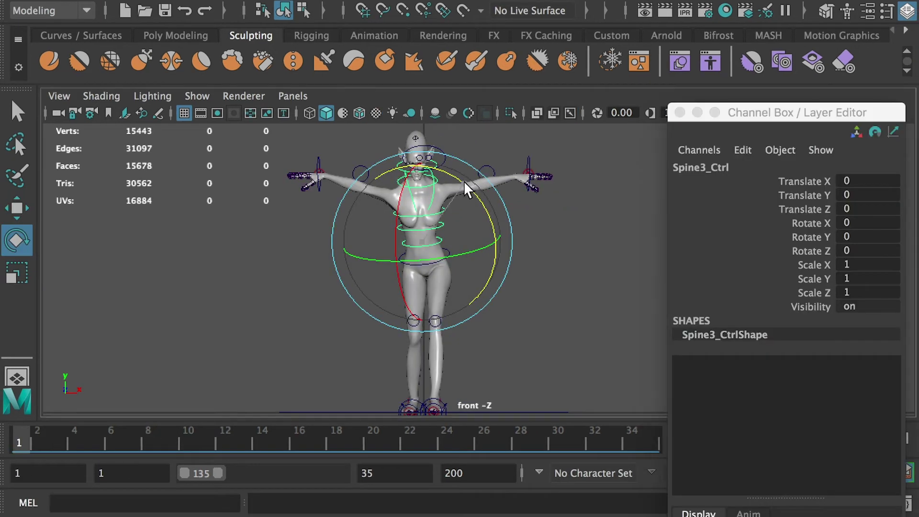
Tilt Spine3_Ctrl sideways with Rotate Z at -5 and key it at frame 1.
left_click_drag(467, 189, 471, 187)
left_click(848, 250)
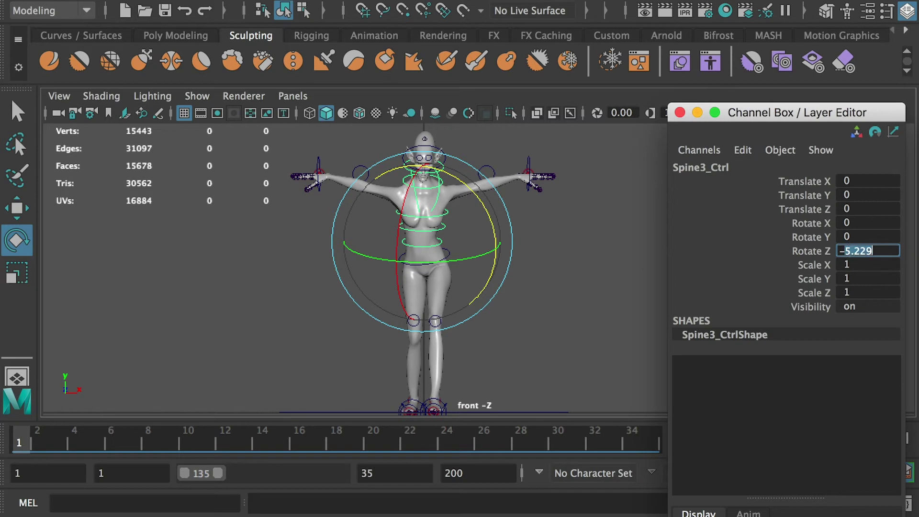
key("Return")
key("s")
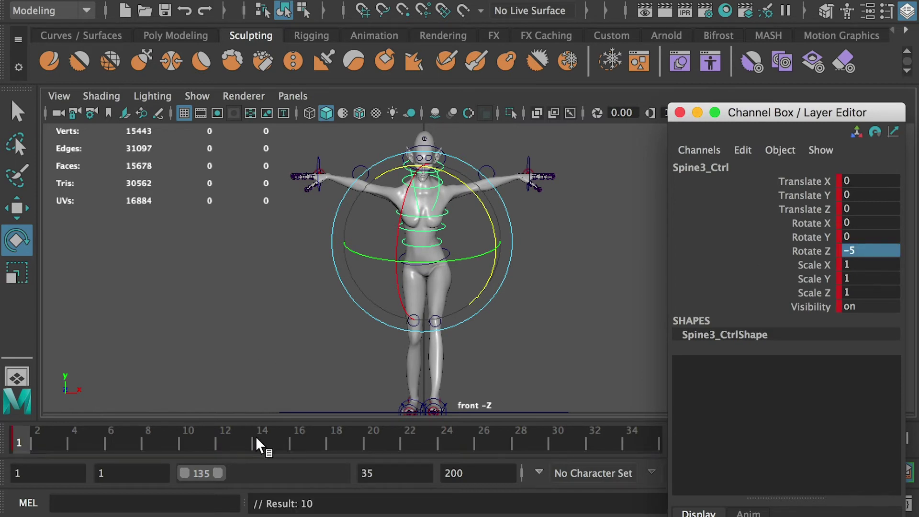
Set Spine3_Ctrl's Rotate Z to 5 at frame 18 and key it.
left_click(332, 444)
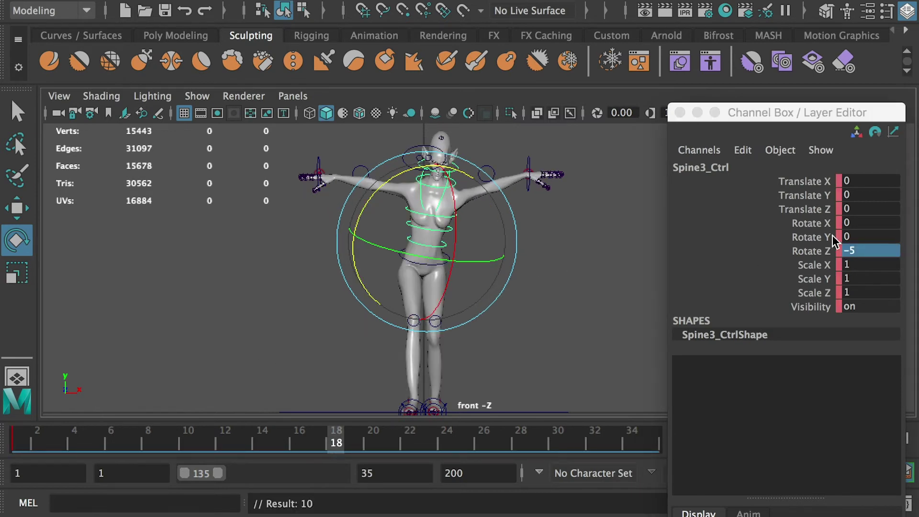
left_click(861, 252)
key("Return")
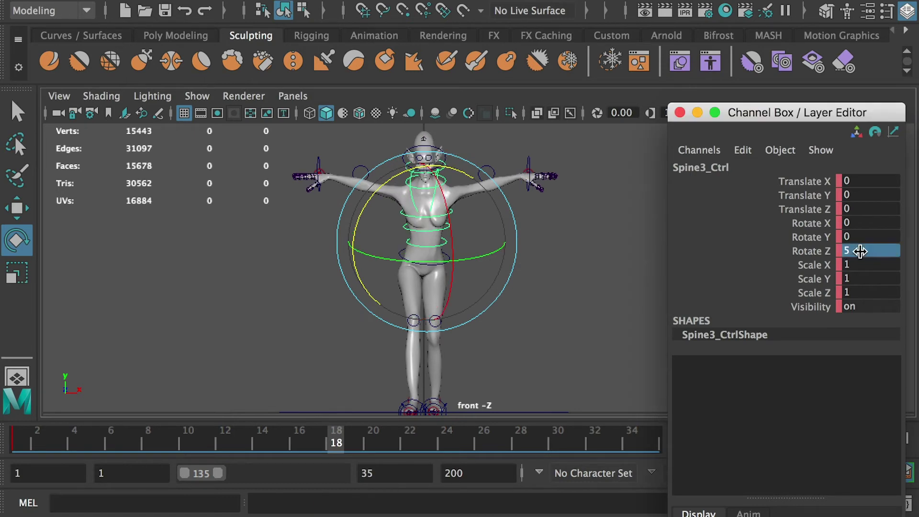
key("s")
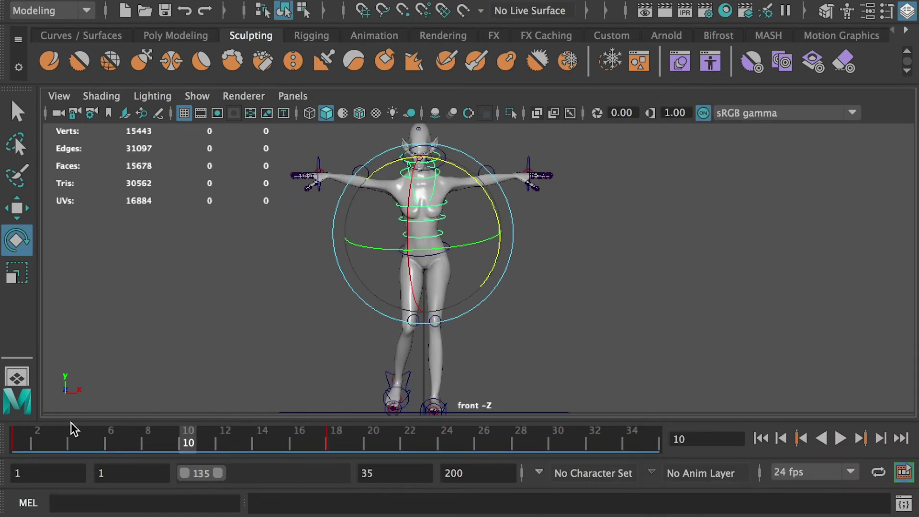
Copy the Spine3_Ctrl key from frame 1 and paste it at frame 35.
left_click(19, 440)
right_click(19, 438)
left_click(76, 154)
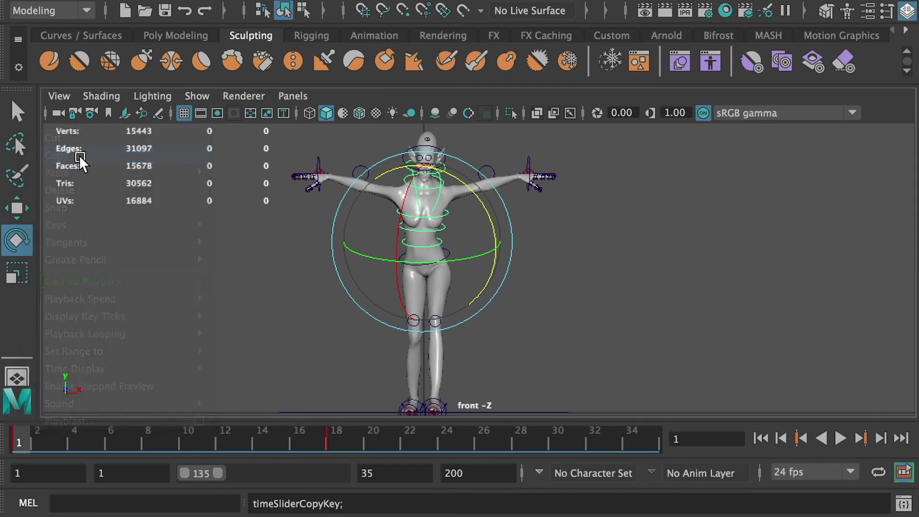
left_click(651, 441)
right_click(654, 440)
mouse_move(718, 192)
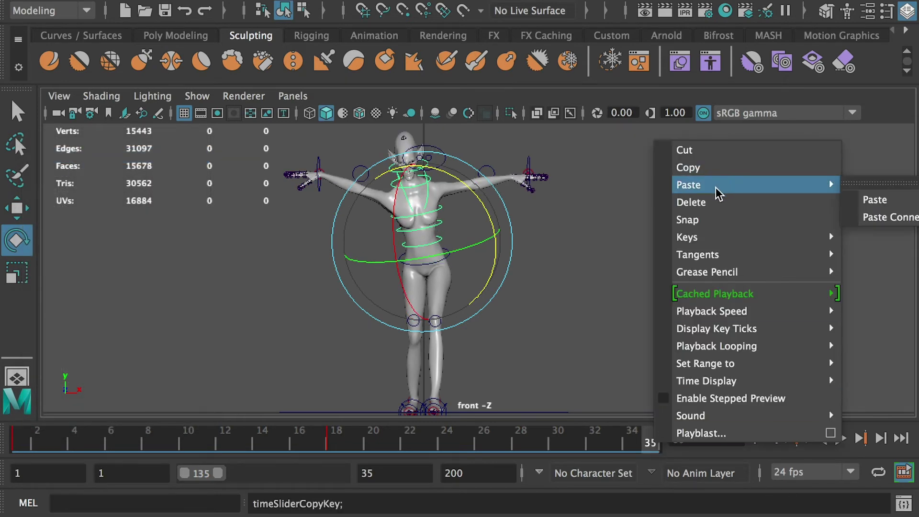
left_click(906, 203)
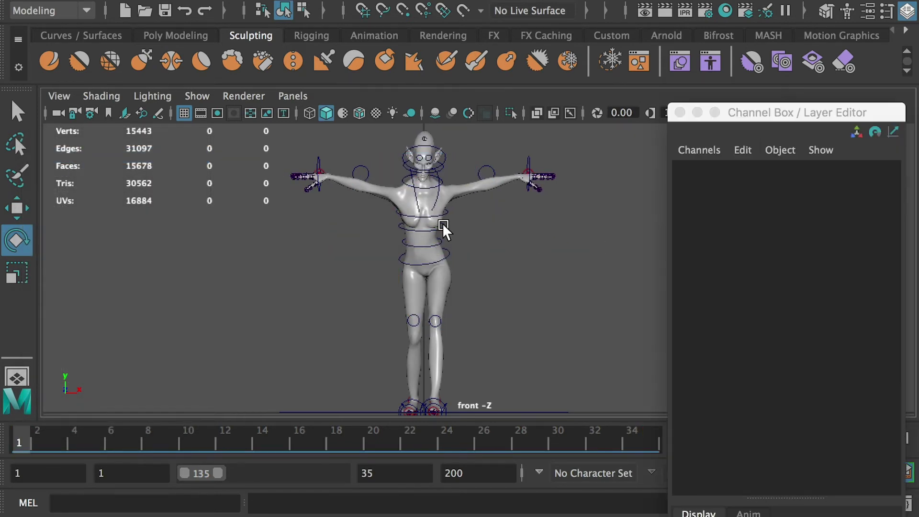
Tilt Spine2_Ctrl sideways with Rotate Z at -2 and key it at frame 1.
left_click(444, 229)
left_click_drag(448, 231, 492, 211)
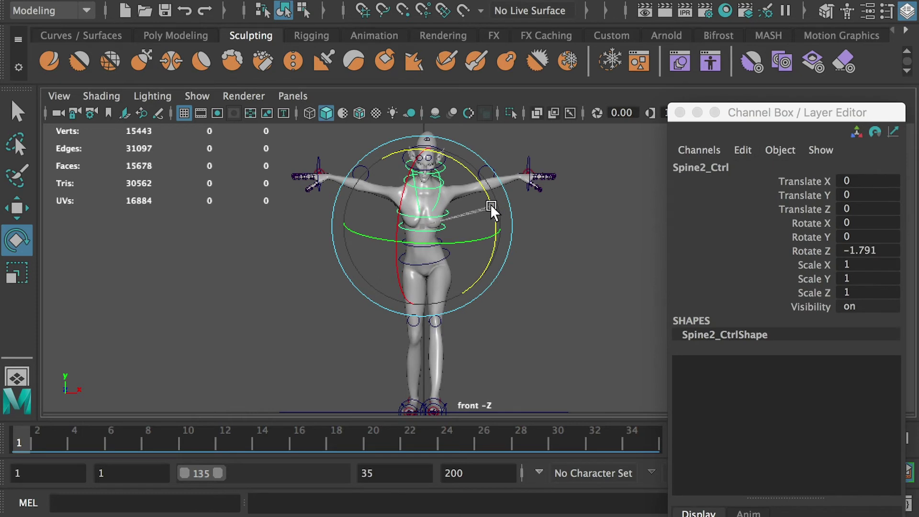
double_click(888, 251)
type("-2")
key("Return")
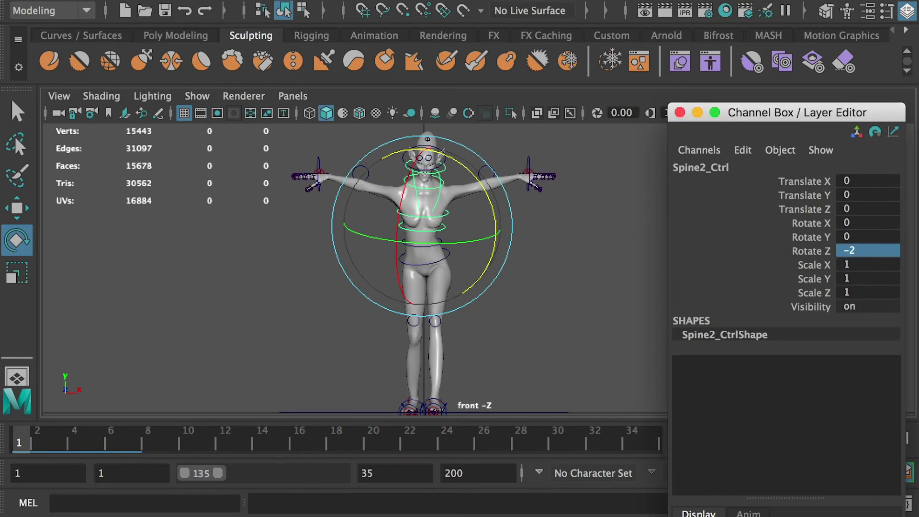
key("s")
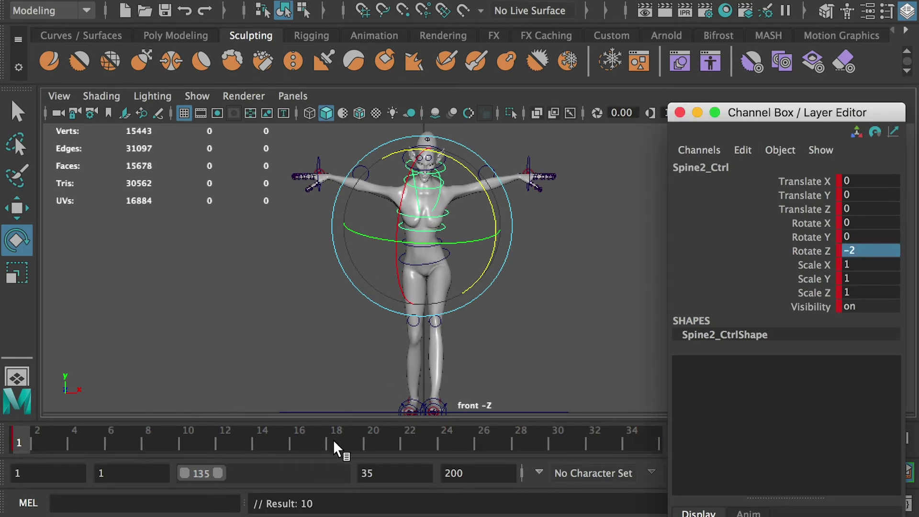
Set Spine2_Ctrl's Rotate Z to 2 at frame 18 and key it.
left_click(335, 443)
double_click(896, 255)
type("2")
key("Return")
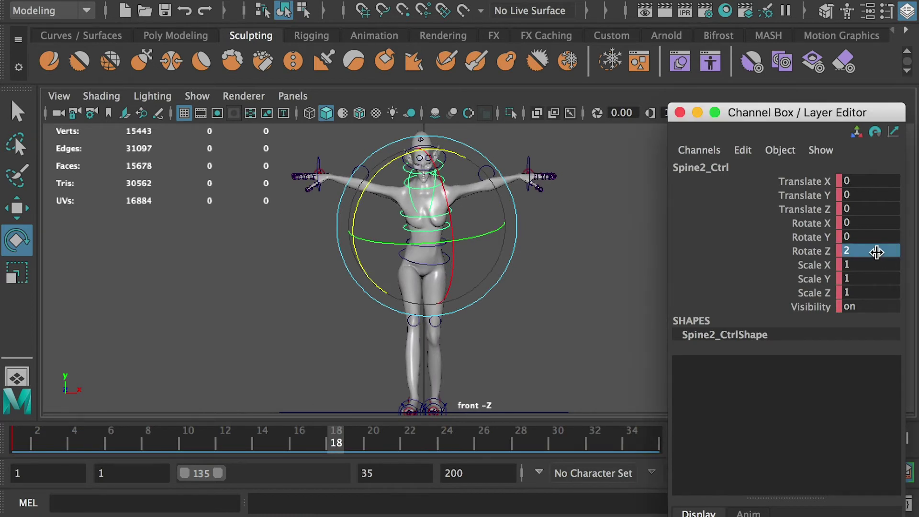
key("s")
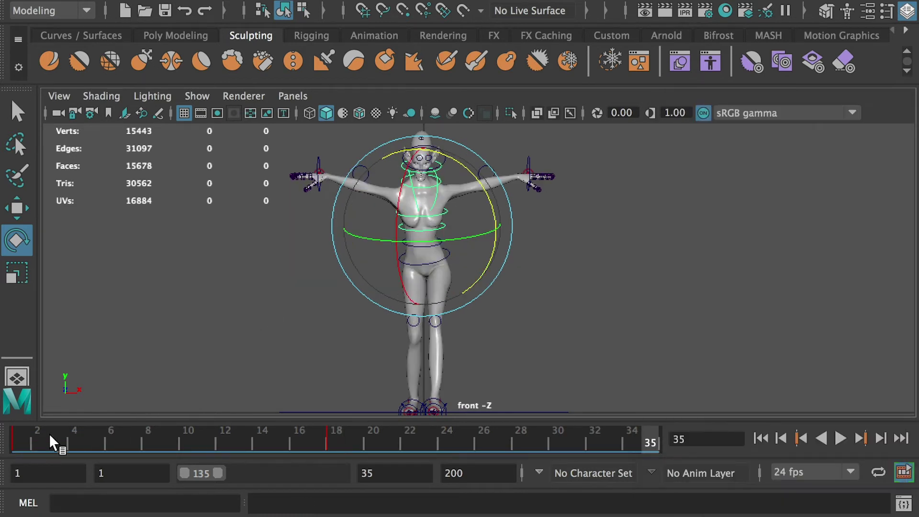
Copy the Spine2_Ctrl key from frame 1 and paste it at frame 35.
left_click(23, 440)
right_click(22, 439)
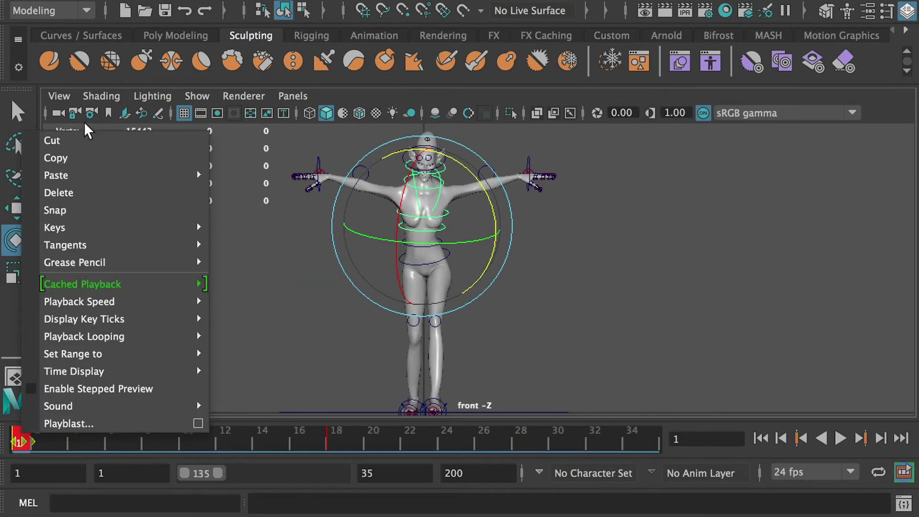
left_click(79, 158)
left_click(652, 440)
right_click(652, 439)
mouse_move(714, 182)
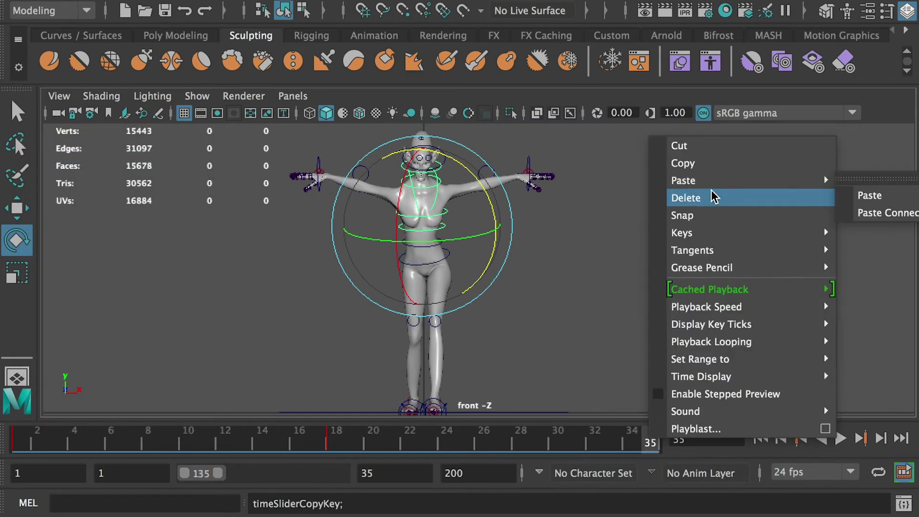
left_click(897, 195)
Play back the animation to check the torso sway, then show Spine2_Ctrl's curves in the Graph Editor.
left_click(842, 438)
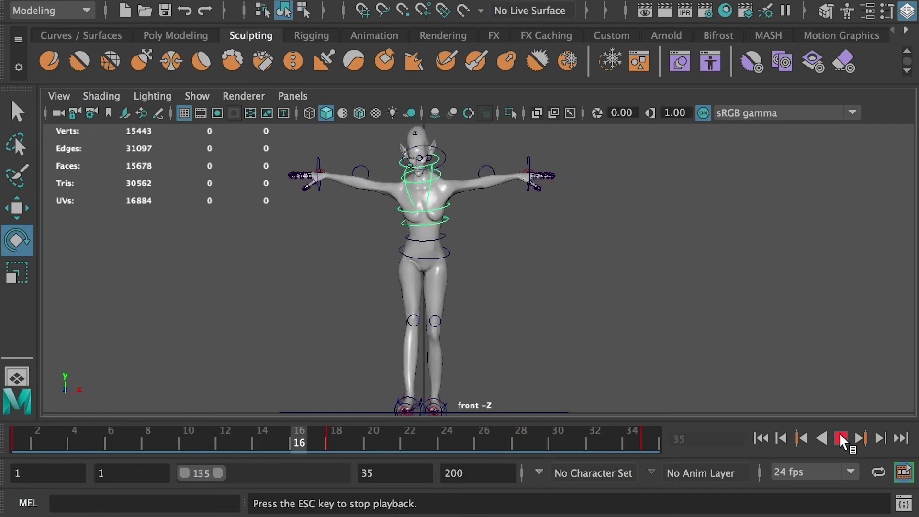
scroll(493, 326, "up", 5)
scroll(609, 342, "down", 3)
scroll(415, 285, "down", 3)
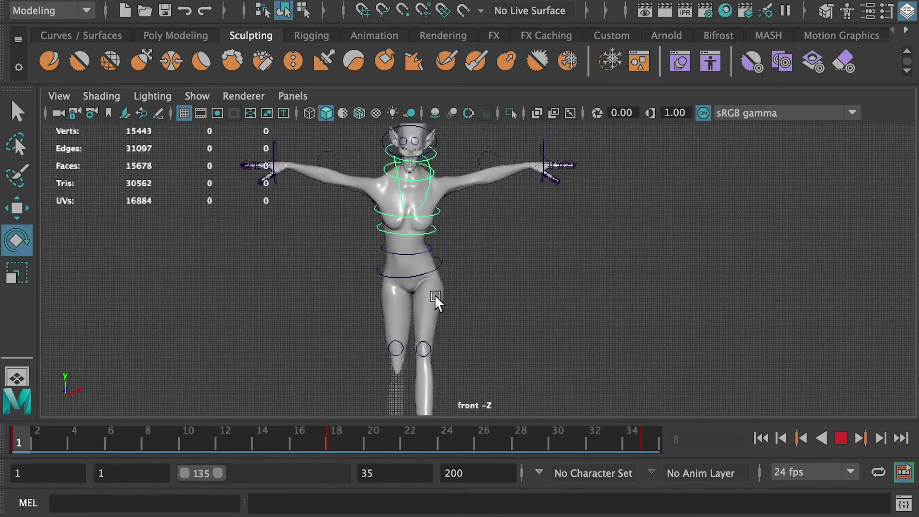
left_click(448, 227)
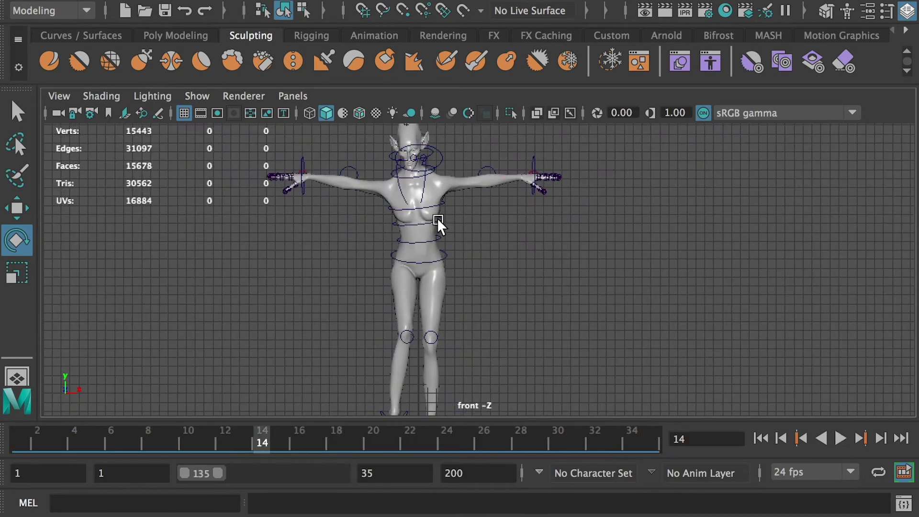
left_click(438, 223)
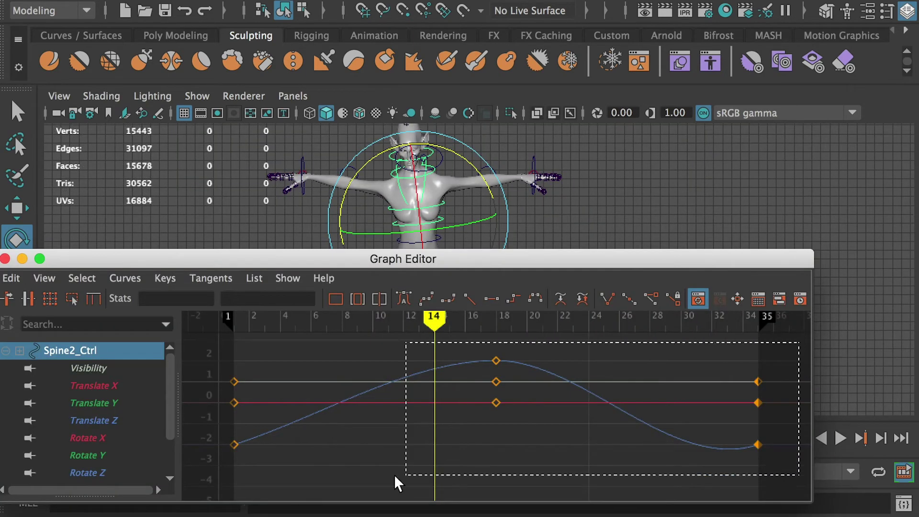
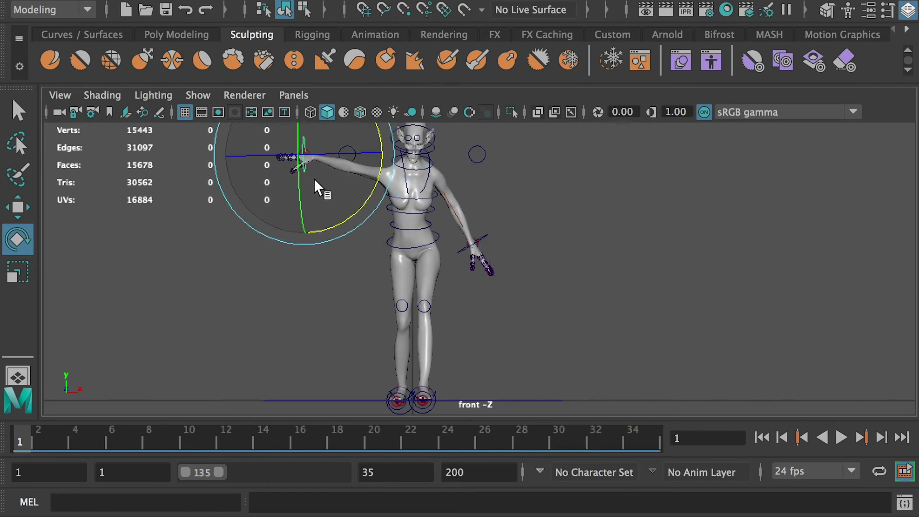
Lower the character's right hand control beside the hip at frame 1 so the arm hangs down.
key("w")
left_click_drag(305, 200, 304, 281)
left_click_drag(290, 239, 437, 199)
key("e")
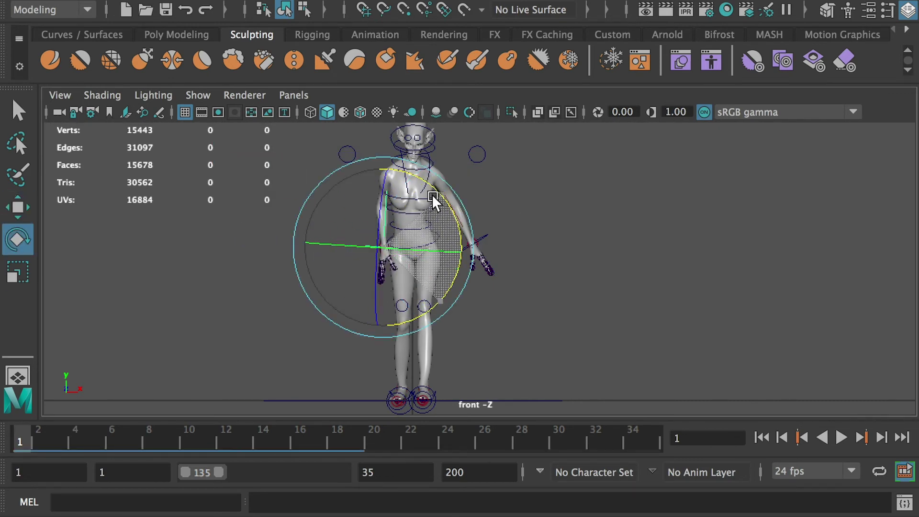
Swing the right hand control forward in front of the body in the side view at frame 1.
key("space")
key("space")
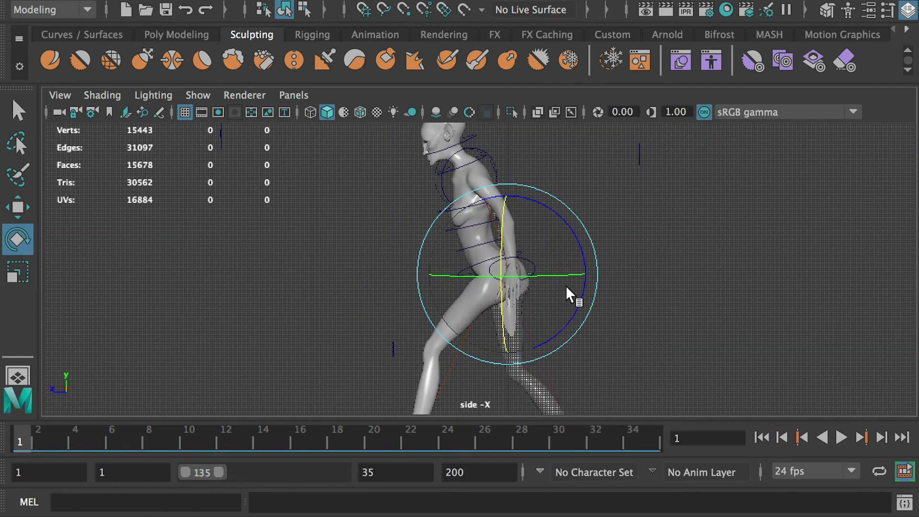
key("w")
left_click_drag(433, 274, 359, 277)
key("e")
key("ctrl+z")
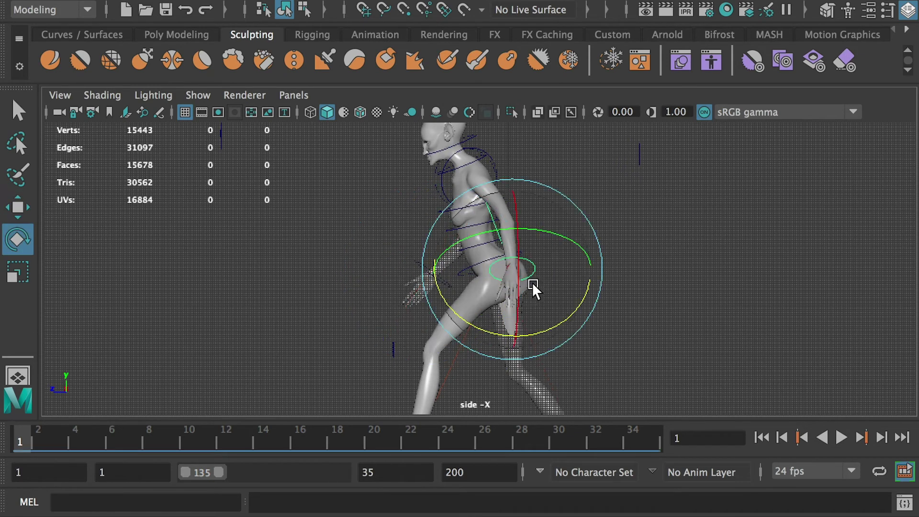
Pull the left hand control back beside the hip, refine both hands in the front view, and key them at frame 1.
key("w")
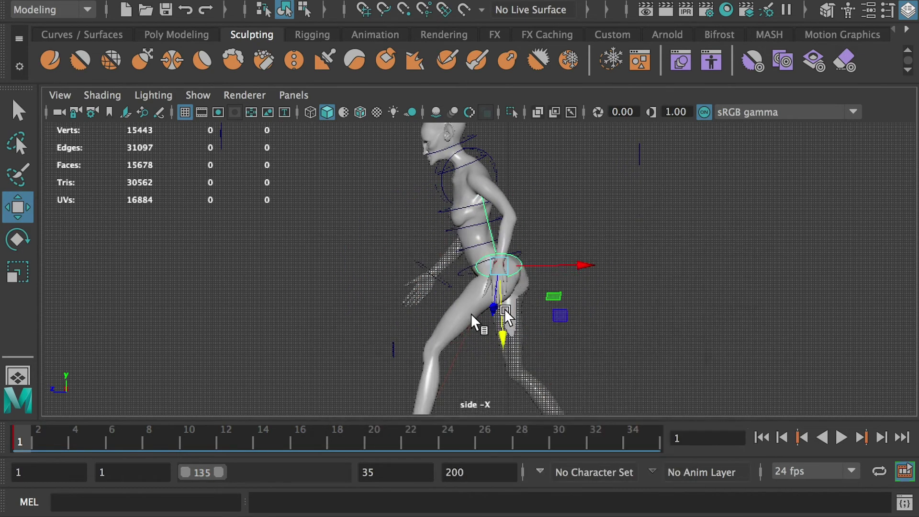
key("space")
key("space")
left_click_drag(425, 266, 437, 258)
left_click_drag(509, 302, 504, 286)
left_click(391, 252)
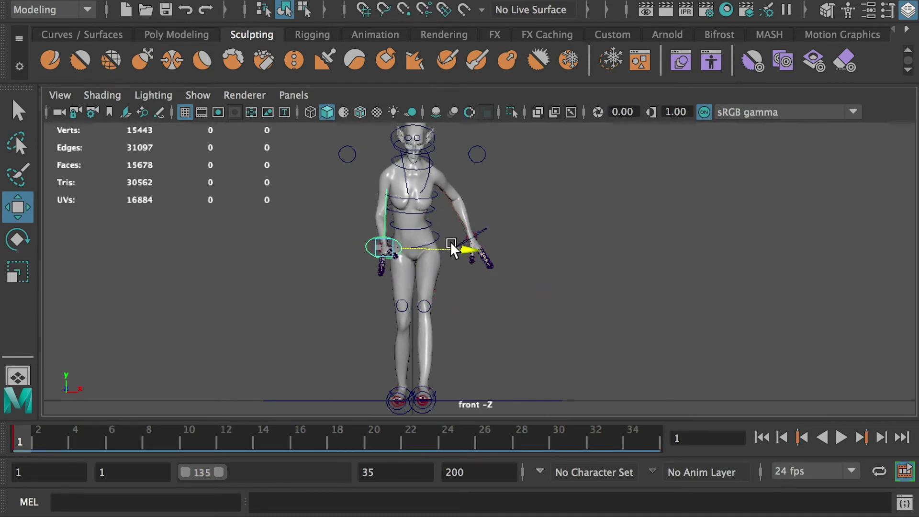
key("e")
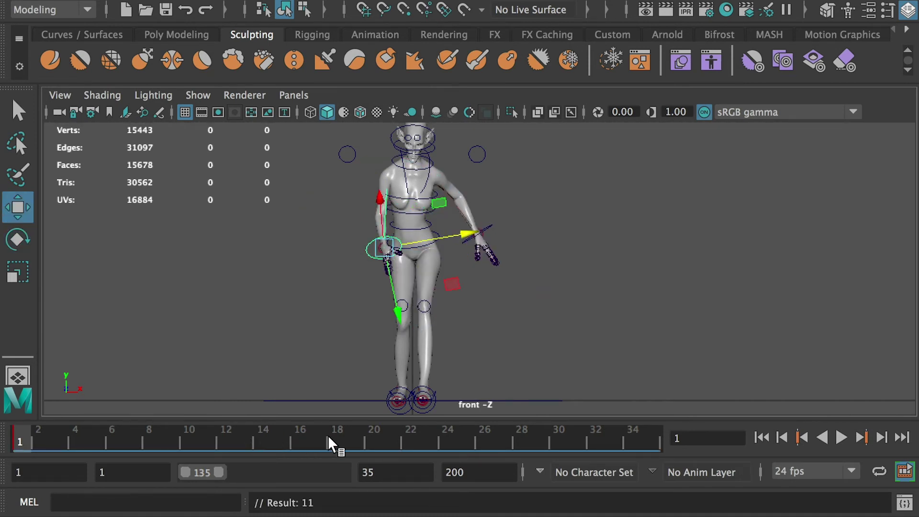
Copy the keys of both hand controls from frame 1 and paste them at frames 18 and 35.
mouse_move(329, 440)
left_mouse_down()
mouse_move(290, 444)
mouse_move(343, 447)
left_mouse_up()
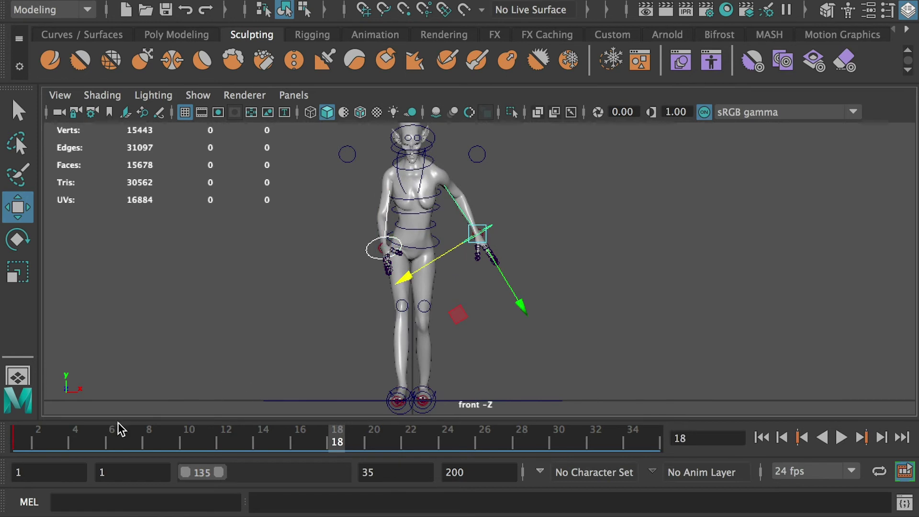
left_click(19, 438)
right_click(19, 438)
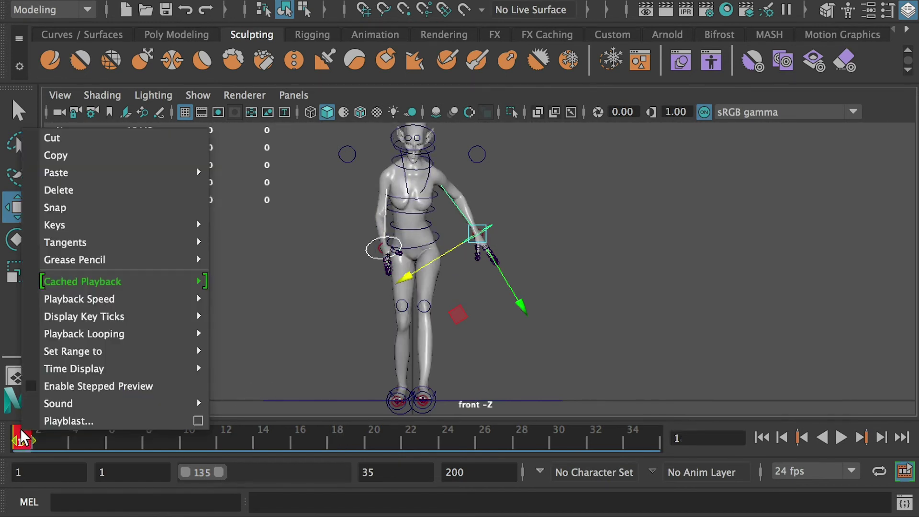
left_click(58, 155)
left_click(335, 438)
right_click(335, 438)
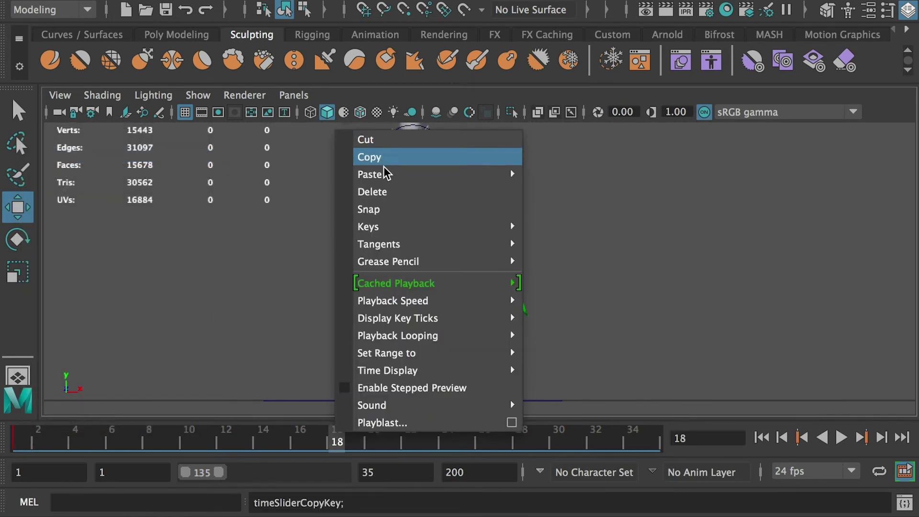
mouse_move(386, 175)
left_click(604, 191)
left_click(645, 437)
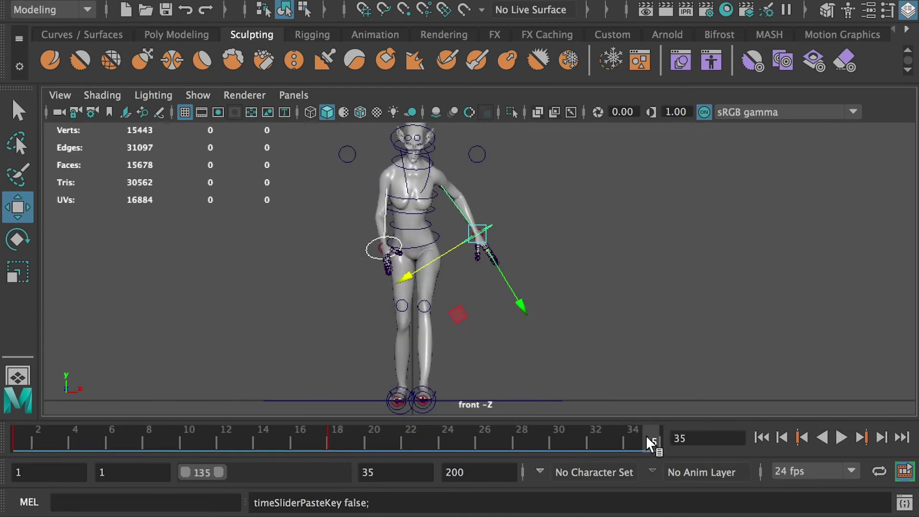
right_click(646, 437)
mouse_move(814, 180)
left_click(869, 194)
At frame 18, bring the left hand control in beside the hip, swing it forward, rotate the hand, and key it.
left_click(337, 438)
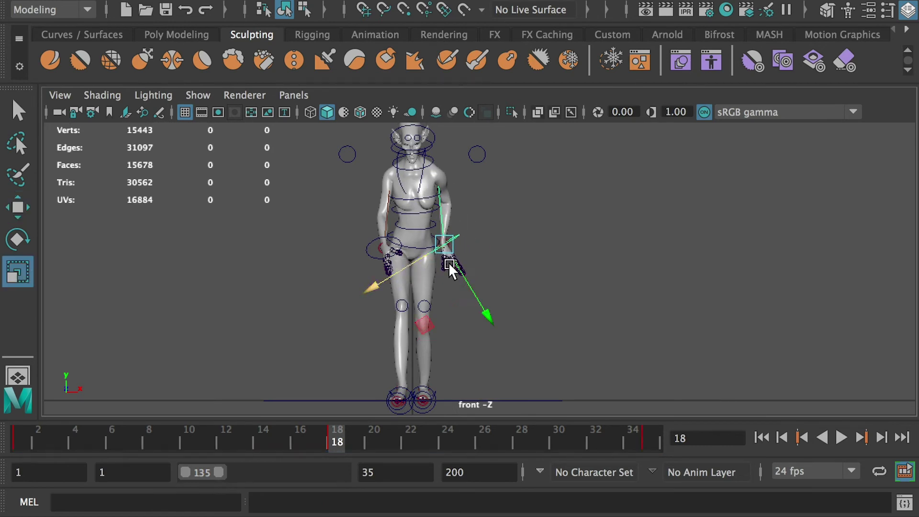
key("e")
left_click_drag(367, 241, 382, 197)
key("space")
key("space")
key("w")
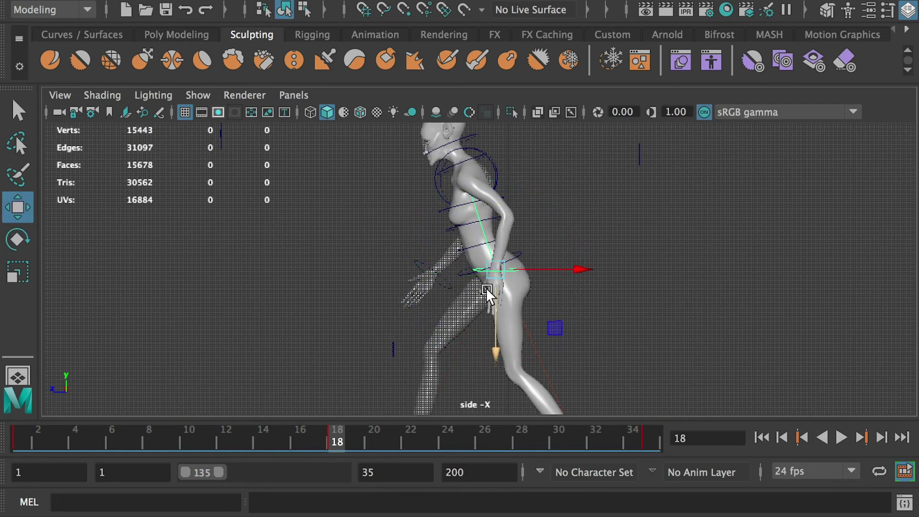
left_click_drag(541, 269, 479, 269)
key("e")
left_click_drag(487, 319, 462, 352)
key("space")
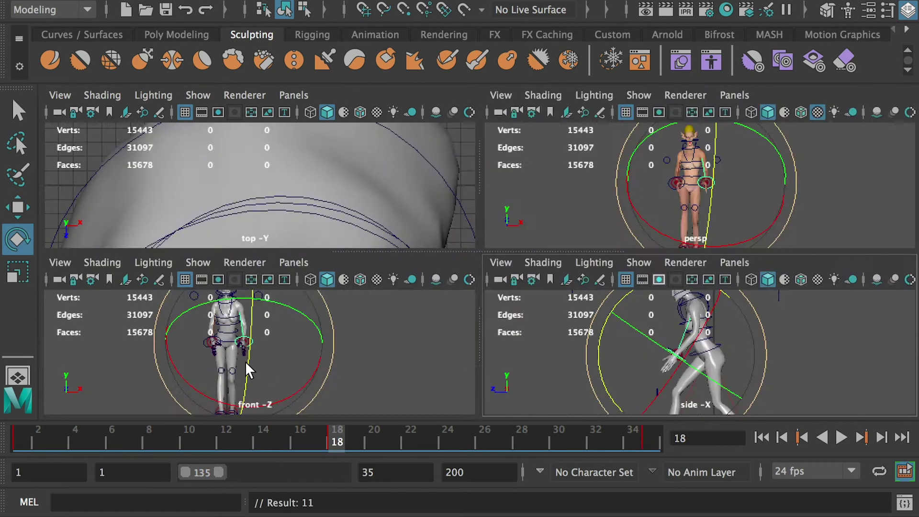
At frame 18, move the right hand control outward and back behind the hip, rotating the hand to follow the arm.
key("space")
key("w")
key("space")
key("space")
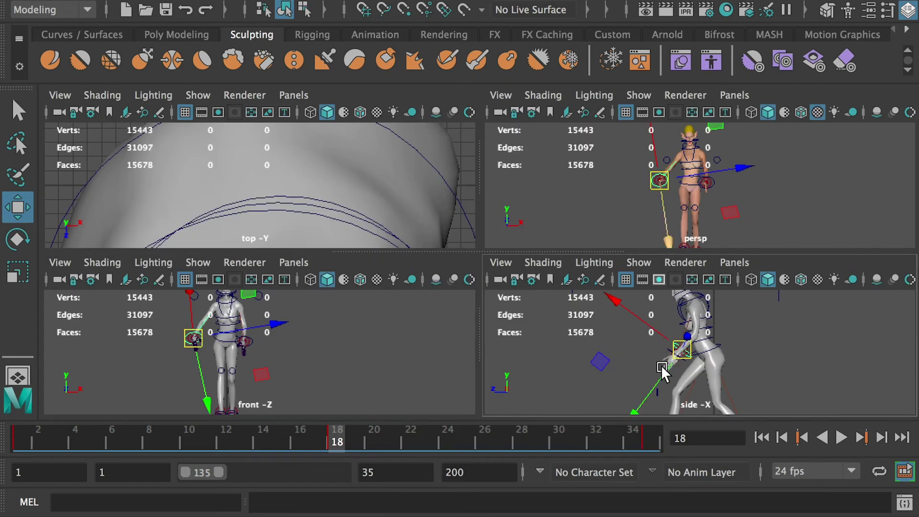
key("space")
key("e")
left_click_drag(540, 369, 633, 322)
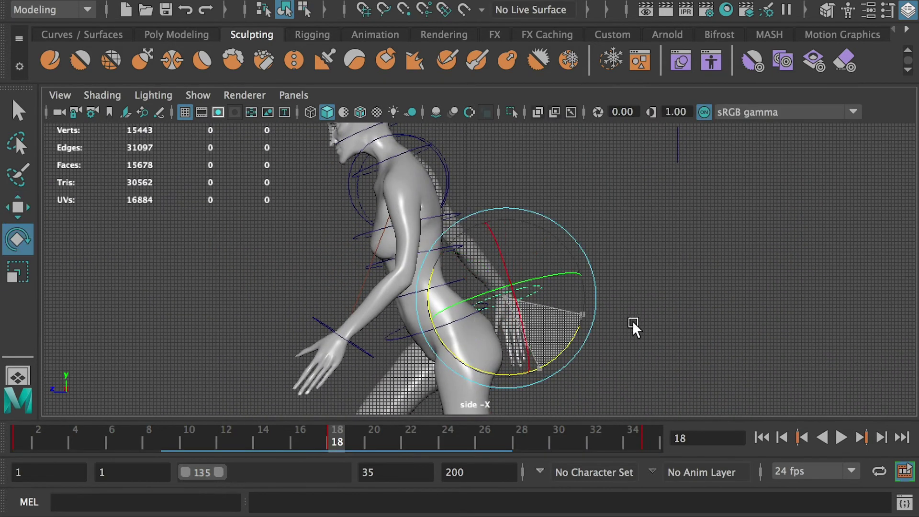
key("w")
left_click_drag(512, 327, 492, 369)
key("space")
key("space")
key("e")
left_click_drag(353, 251, 412, 238)
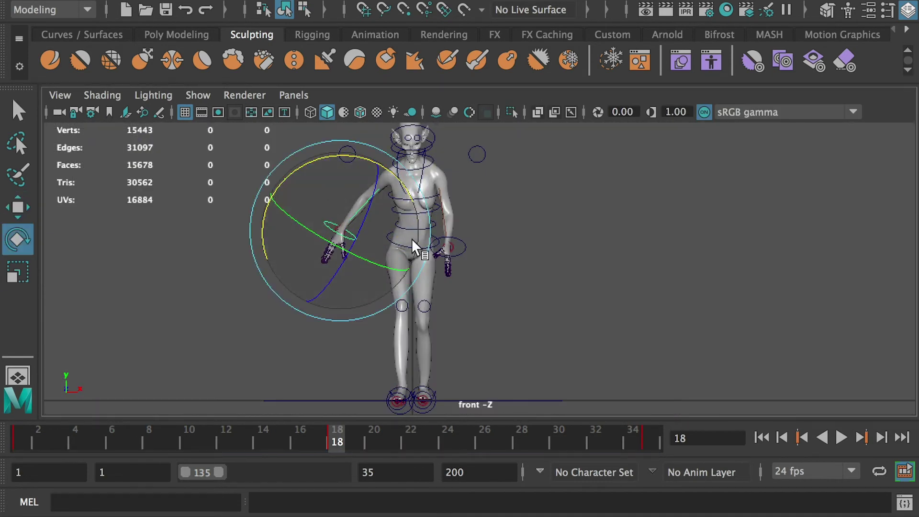
Select the left hand control, compare the arm poses at frames 1 and 18, and play back the animation.
key("w")
left_click(461, 250)
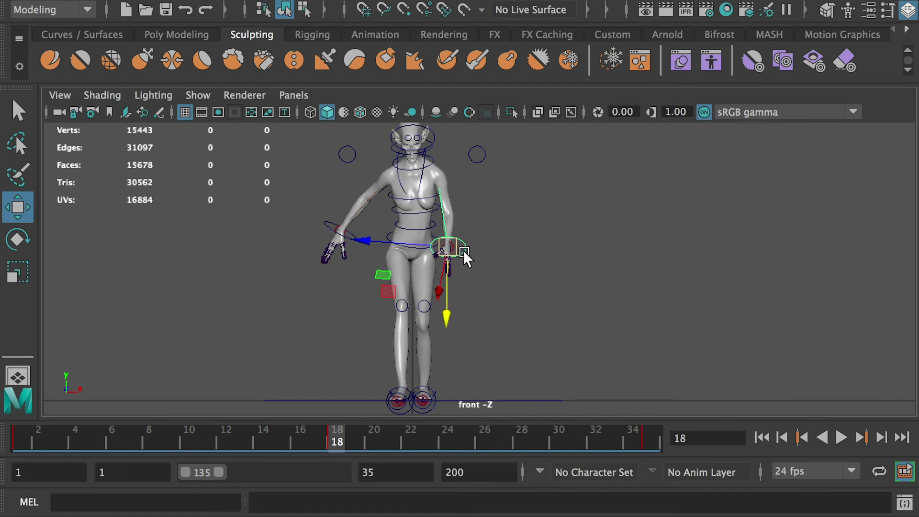
left_click(28, 434)
left_click(331, 432)
left_click(18, 433)
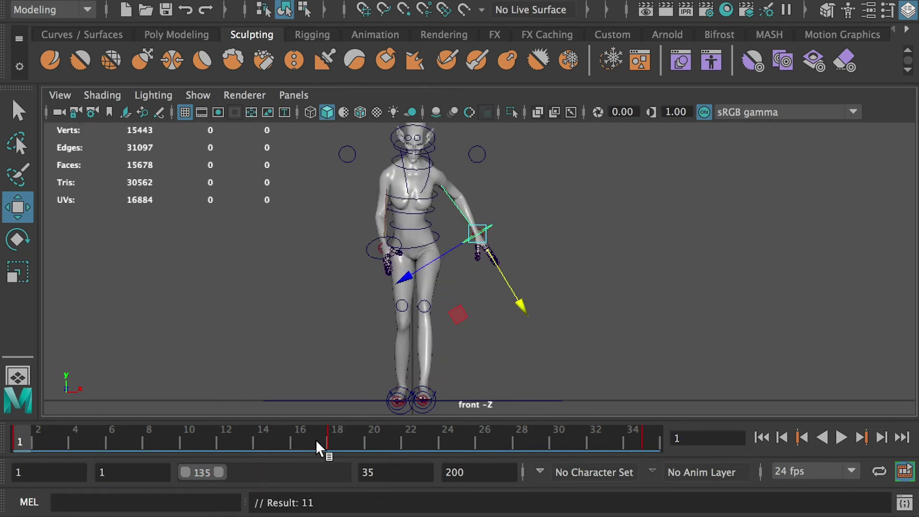
left_click(332, 433)
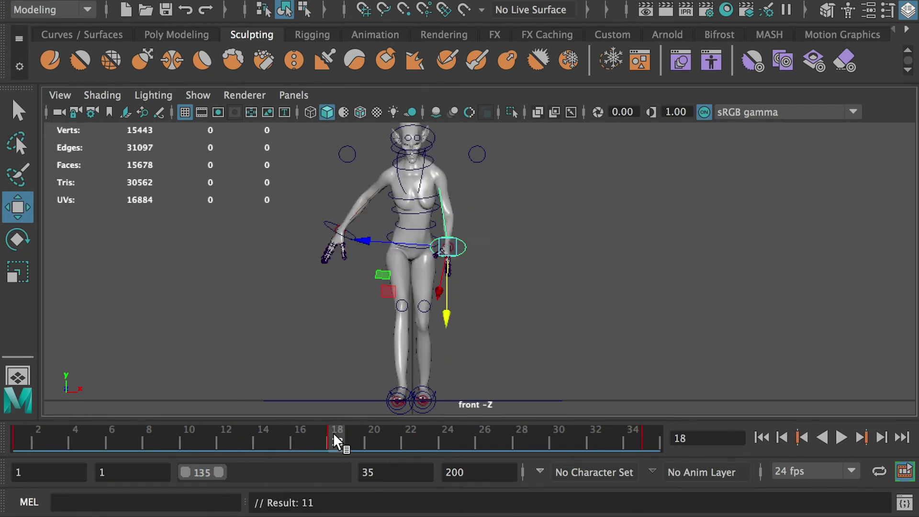
left_click(841, 437)
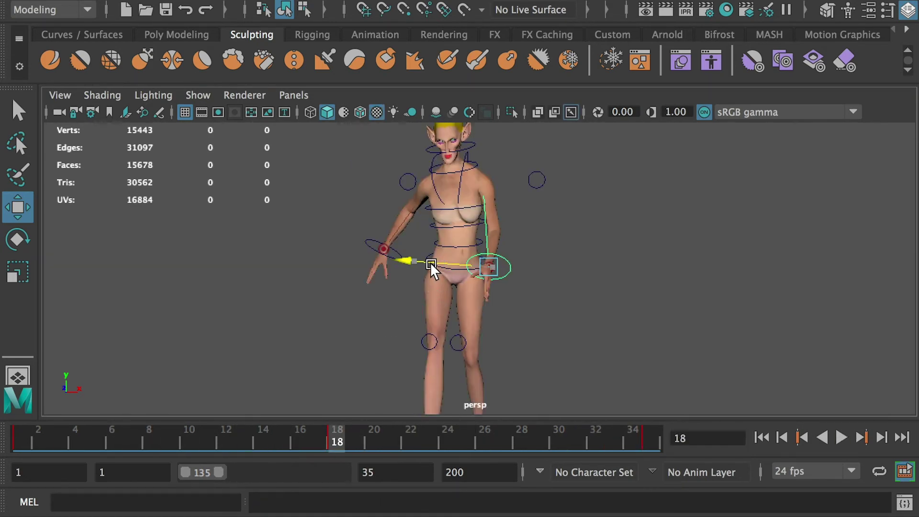
Nudge the right hand control slightly inward toward the hip at frame 1 and key it.
key("e")
left_click(415, 263)
key("w")
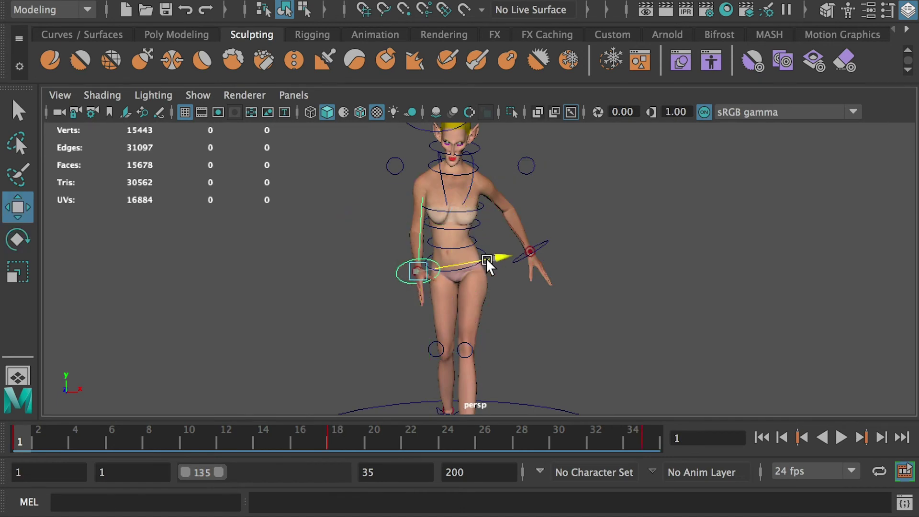
left_click_drag(486, 258, 496, 256)
key("e")
key("s")
Copy the right hand control's key from frame 1, paste it at frame 35, and play back the arm swing.
right_click(30, 431)
left_click(58, 157)
right_click(648, 434)
left_click(868, 189)
left_click(841, 437)
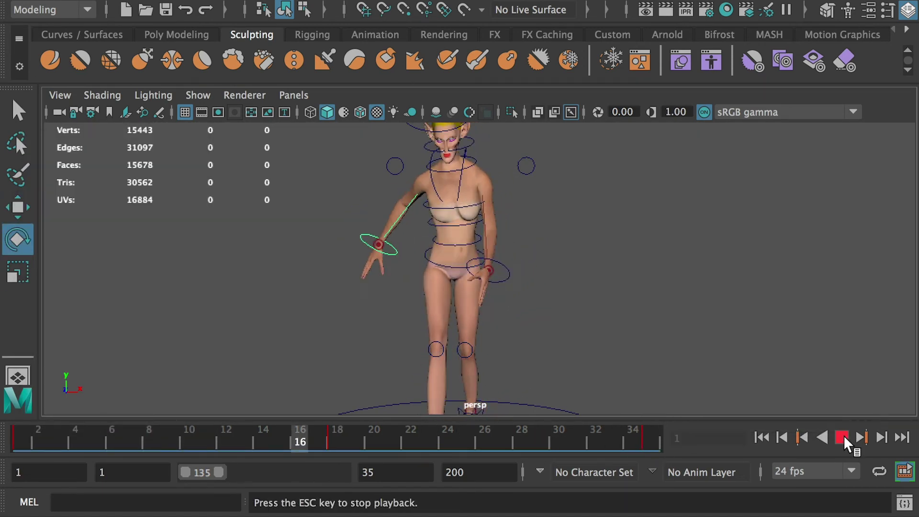
key("Escape")
left_click(573, 269)
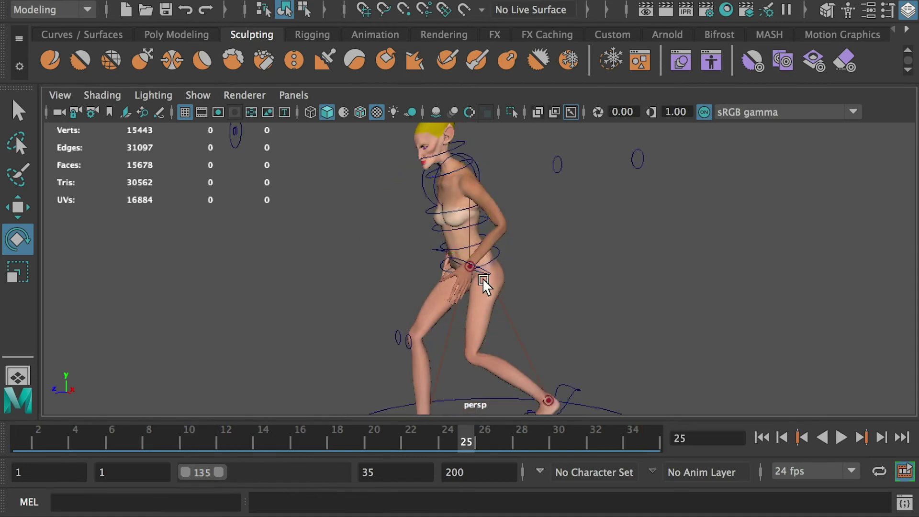
At frame 6, move the left hand control sideways away from the hip and key it.
left_click(490, 274)
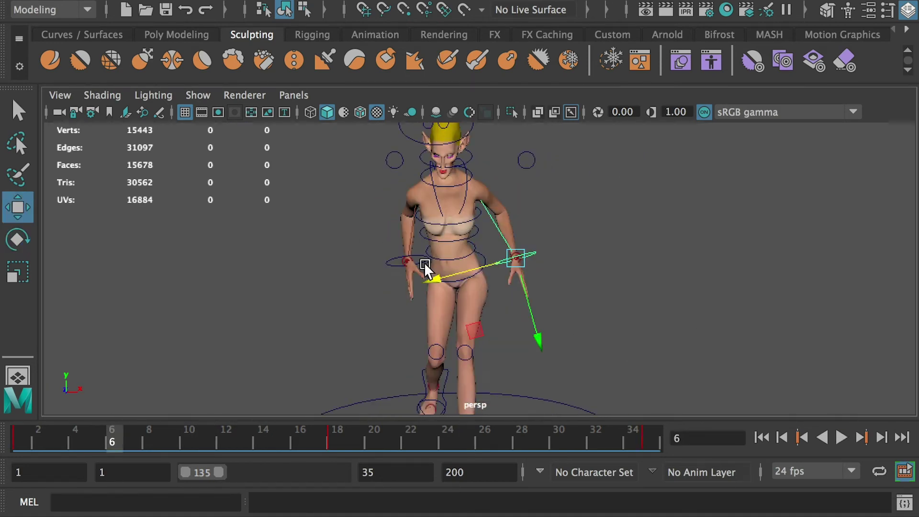
left_click_drag(430, 274, 314, 281)
key("s")
At frame 12, adjust the left hand control's position beside the hip and key it.
left_click(233, 441)
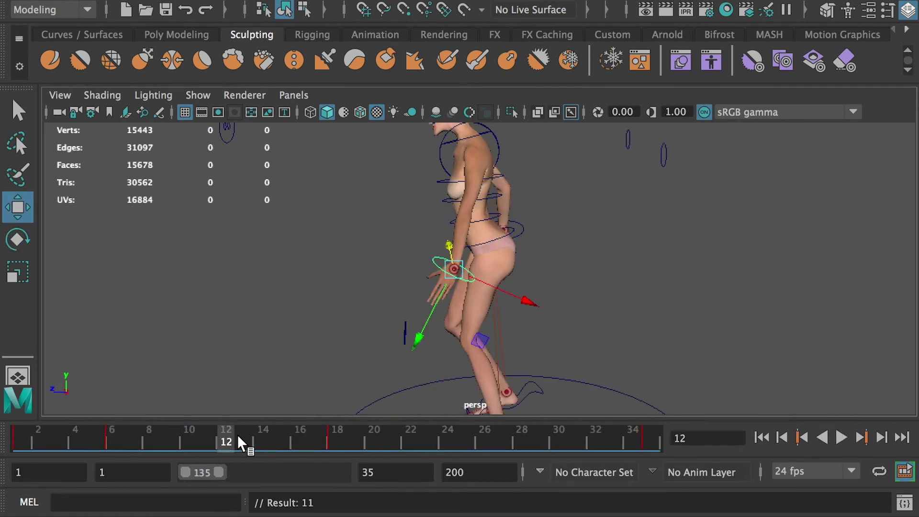
left_click_drag(490, 340, 491, 329)
mouse_move(490, 329)
left_mouse_down("alt")
mouse_move(429, 330)
mouse_move(508, 330)
left_mouse_up("alt")
left_click_drag(433, 250, 442, 250)
left_click_drag(510, 330, 512, 327)
left_click_drag(431, 246, 434, 245)
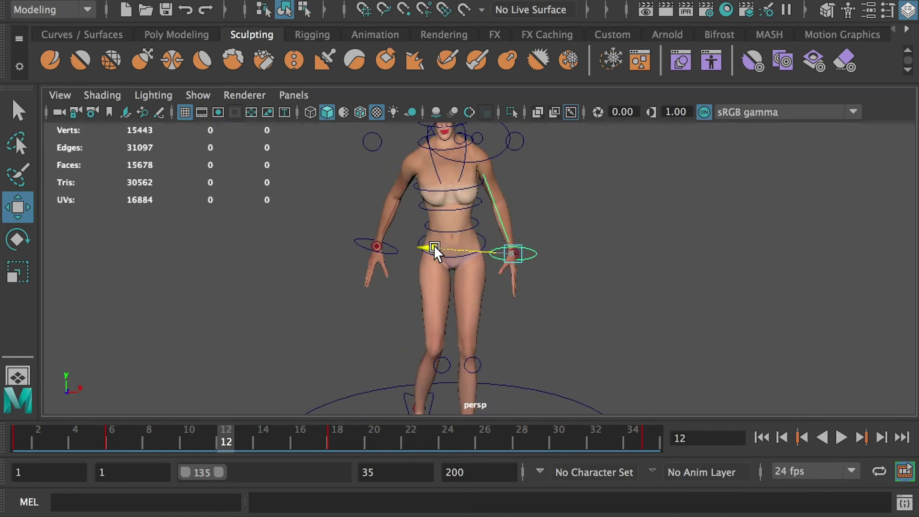
key("s")
Adjust the left hand control's distance from the body at frames 23 and 29, keying each pose.
left_click_drag(589, 334, 398, 343, "alt")
left_click_drag(174, 438, 15, 424)
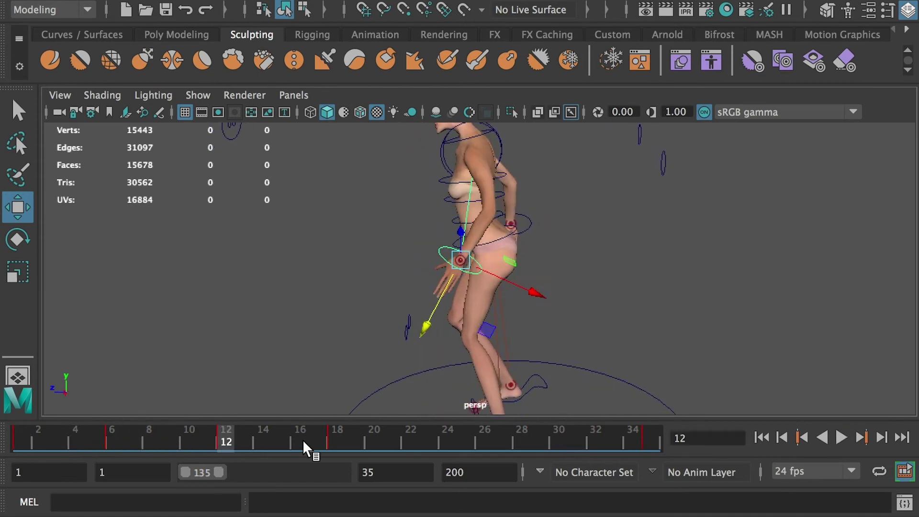
left_click_drag(303, 440, 429, 440)
left_click_drag(532, 303, 670, 304, "alt")
left_click_drag(416, 268, 430, 266)
left_click_drag(551, 287, 546, 268, "alt")
key("s")
left_click(540, 438)
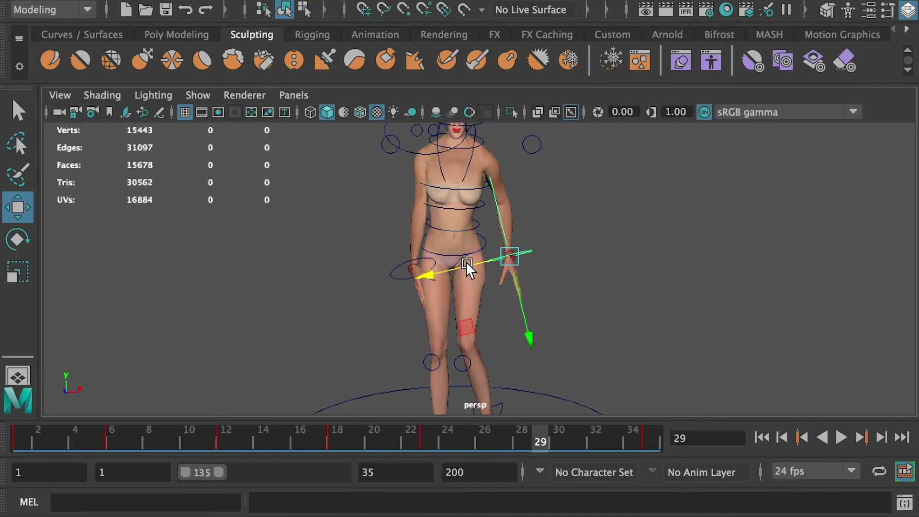
left_click_drag(467, 261, 6, 381, "alt")
Select the right hand control, move it sideways to clear the hip at frame 6, and key it.
left_click_drag(364, 282, 425, 277, "alt")
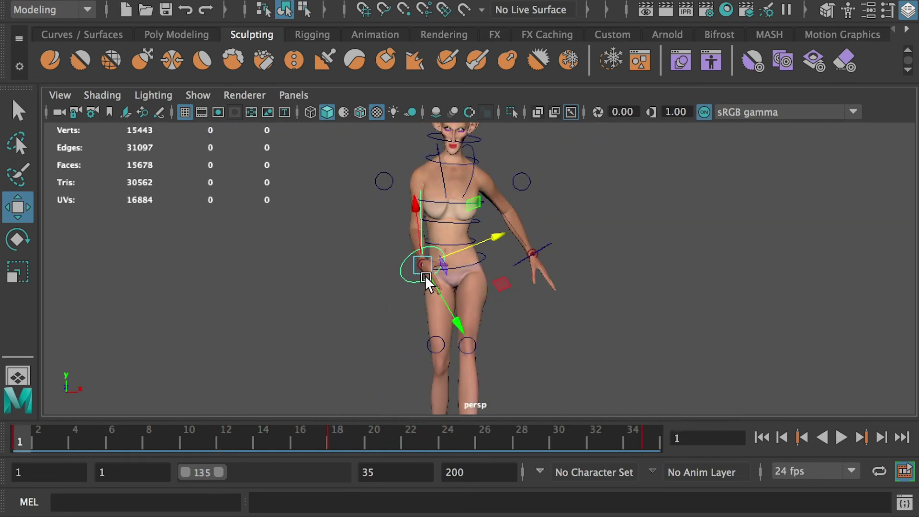
left_click(111, 432)
left_click_drag(480, 320, 422, 271, "alt")
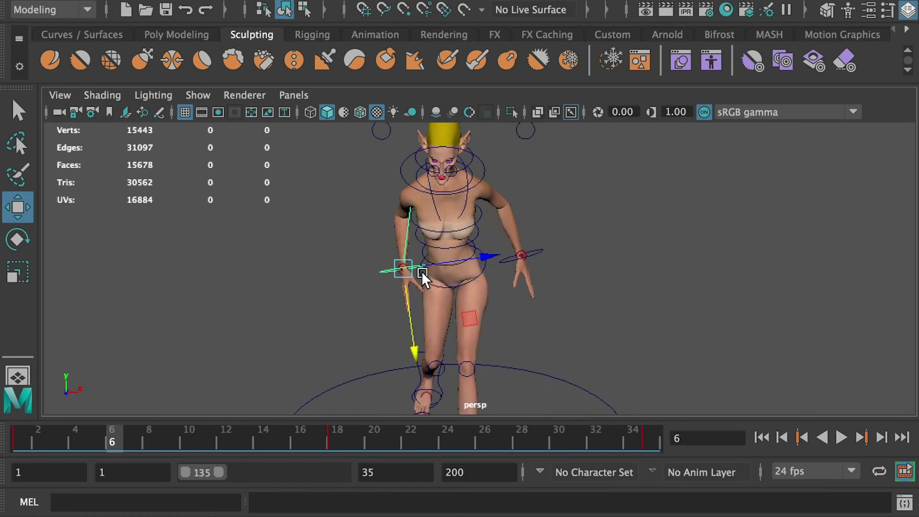
left_click(480, 256)
left_click_drag(369, 329, 450, 304, "alt")
At frame 12, reposition the right hand control beside the hip and key it.
left_click(218, 441)
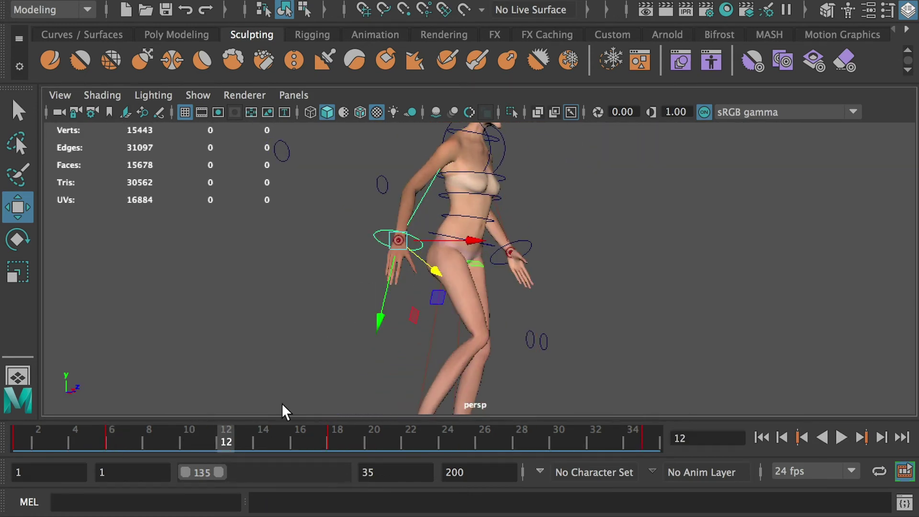
left_click_drag(283, 410, 297, 289, "alt")
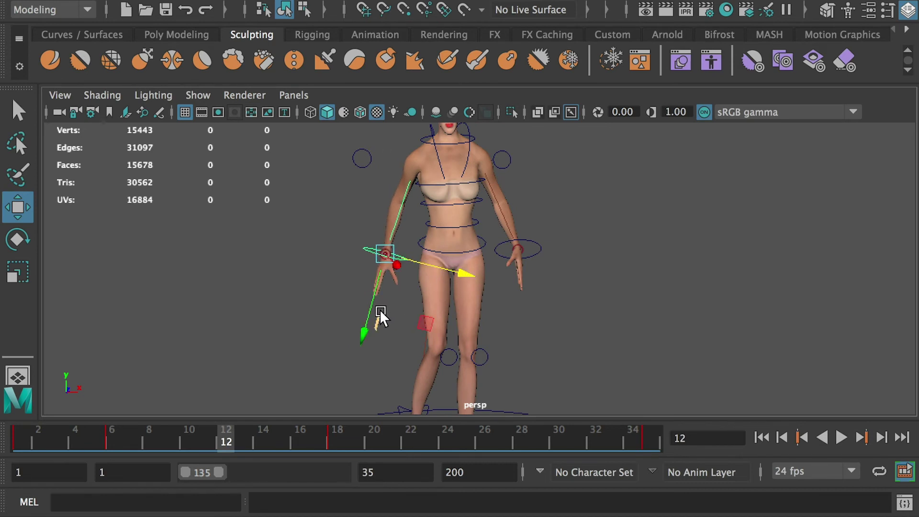
left_click(369, 319)
mouse_move(370, 316)
left_mouse_down("alt")
mouse_move(463, 312)
mouse_move(368, 317)
left_mouse_up("alt")
left_click_drag(271, 351, 236, 345, "alt")
left_click(461, 265)
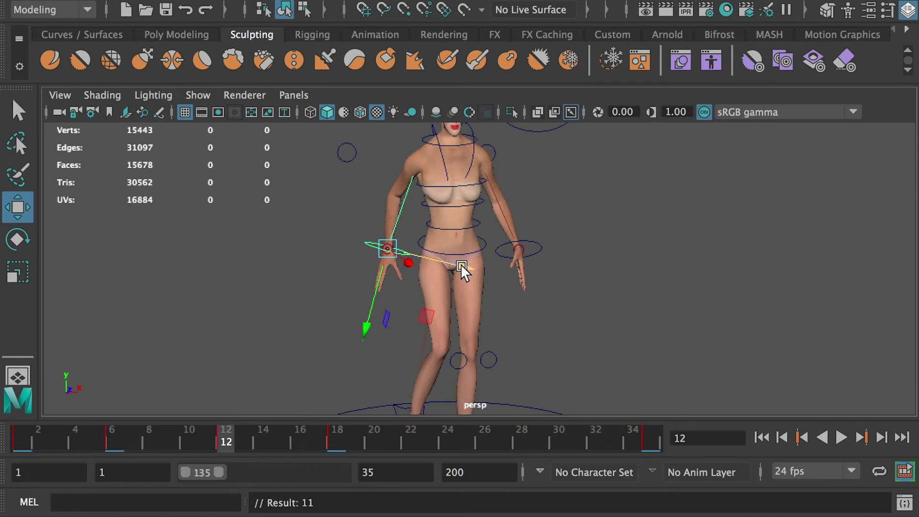
At frame 23, adjust the right hand control's sideways position and key it.
left_click(428, 440)
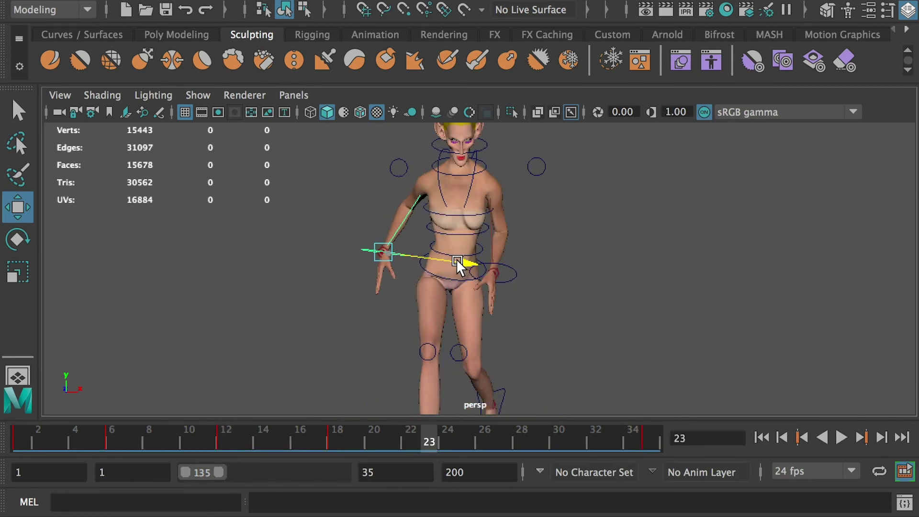
left_click_drag(450, 265, 537, 265, "alt")
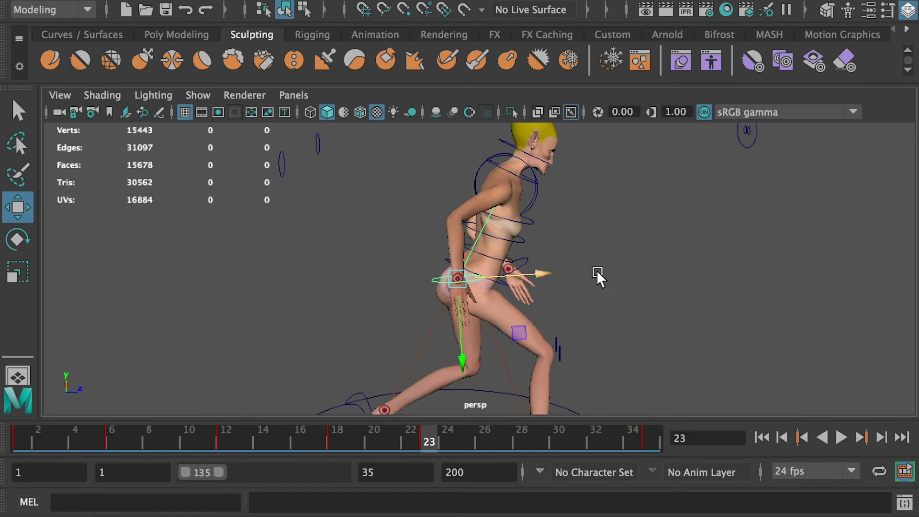
left_click_drag(596, 270, 435, 369, "alt")
At frame 29, raise the right hand control and move it outward from the thigh, keying the pose.
left_click_drag(517, 441, 541, 441)
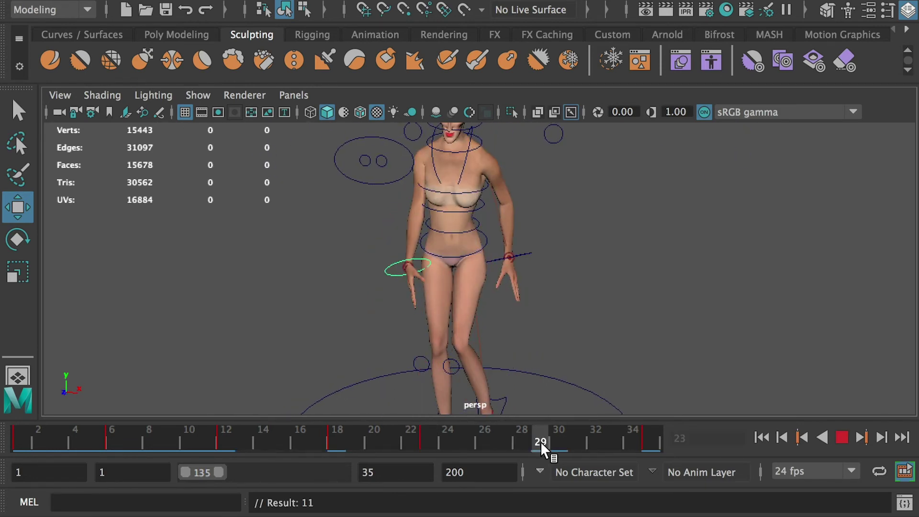
left_click_drag(372, 291, 366, 259, "alt")
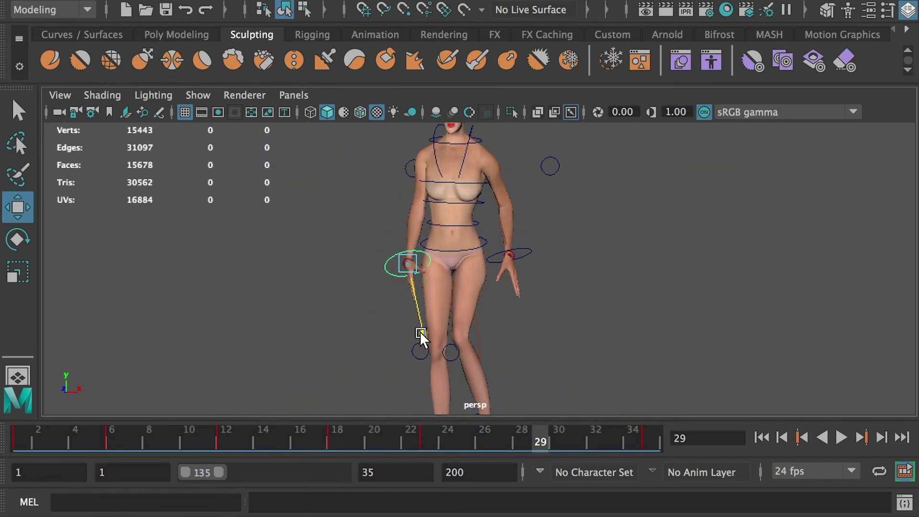
left_click_drag(420, 332, 400, 293, "alt")
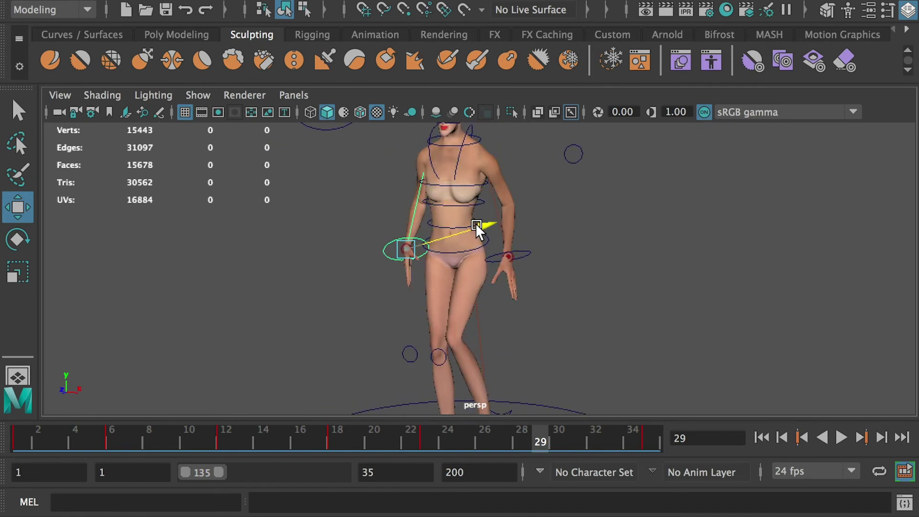
left_click_drag(476, 225, 415, 320, "alt")
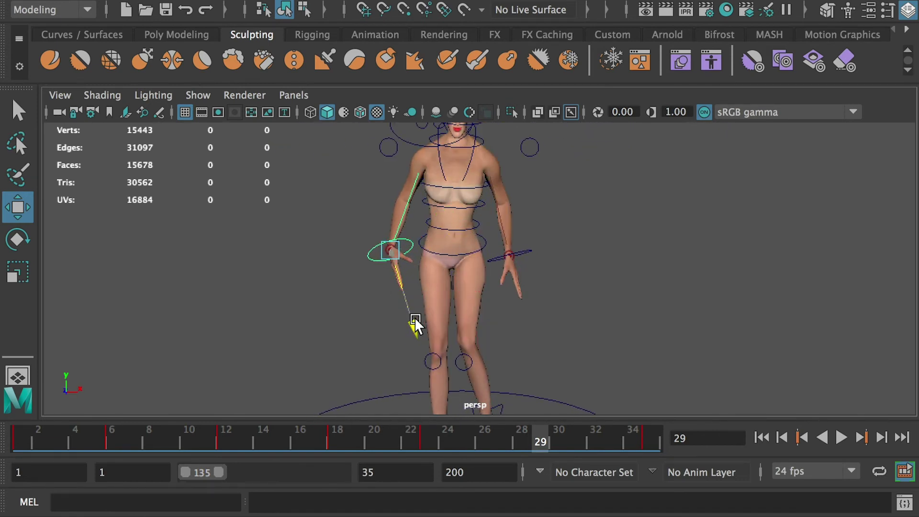
Play back the walk cycle and examine the arm swing from the side and front.
key("alt+v")
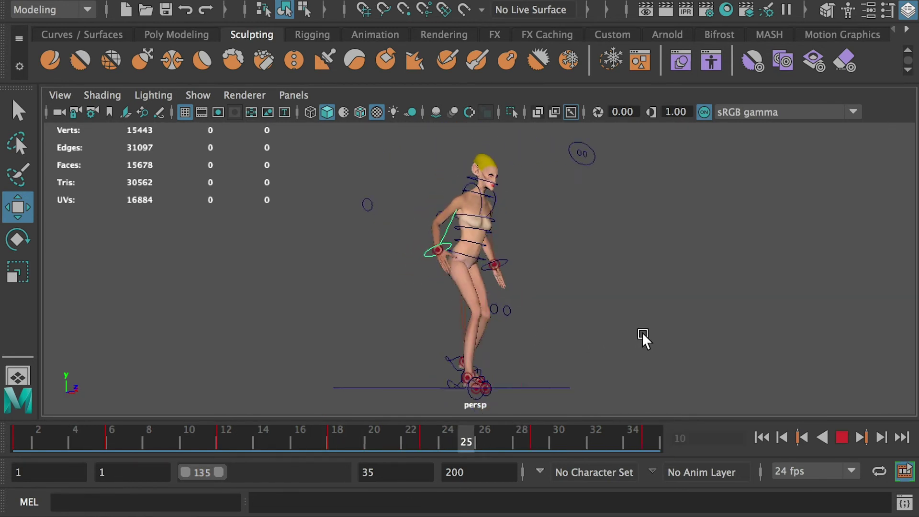
left_click_drag(643, 334, 856, 343, "alt")
left_click_drag(373, 311, 764, 332, "alt")
left_click_drag(306, 316, 511, 307, "alt")
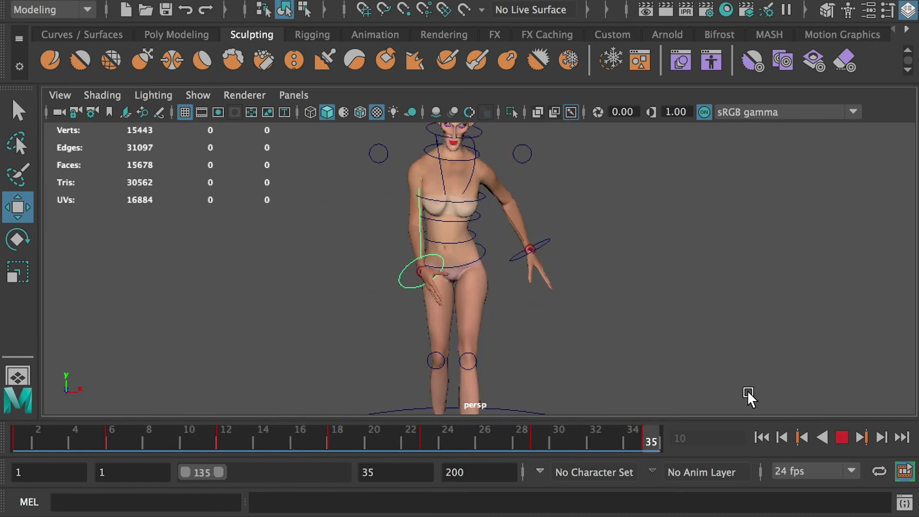
Rotate the left hand control backward at the wrist at frames 6 and 12, keying the poses.
key("r")
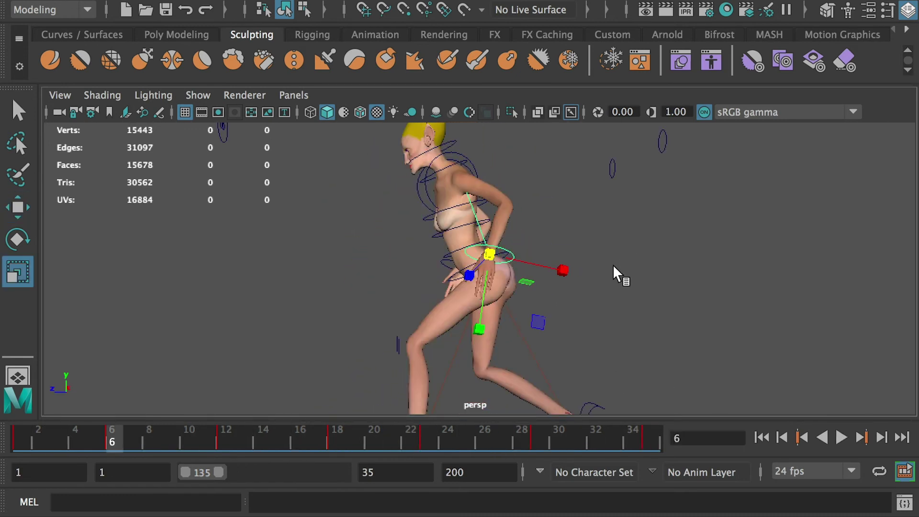
key("e")
left_click_drag(509, 325, 527, 323)
key("s")
left_click(228, 433)
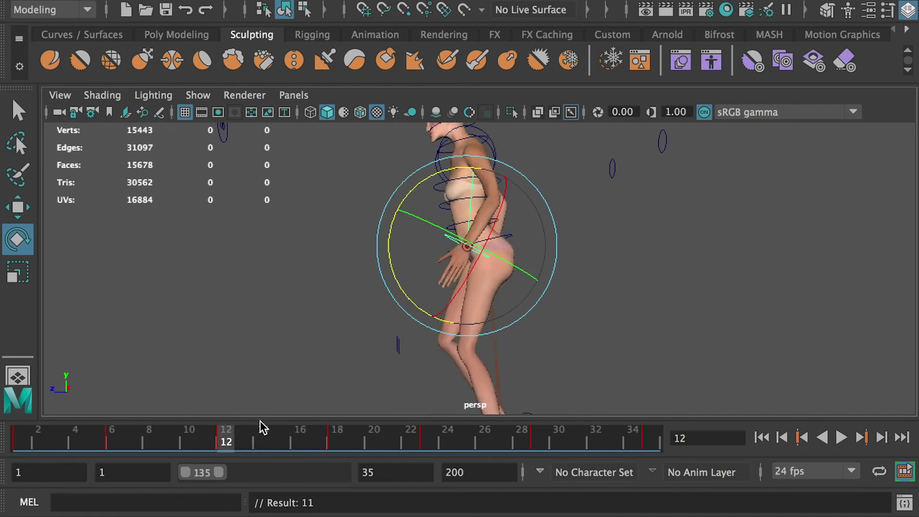
left_click_drag(413, 303, 438, 311)
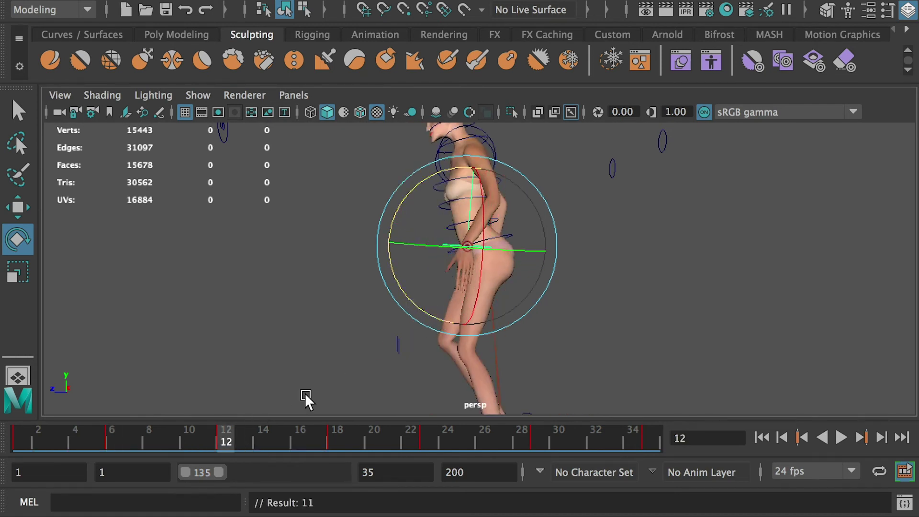
Rotate the left hand control so the fingers point further forward at frames 23 and 29, keying each pose.
left_click_drag(293, 438, 423, 450)
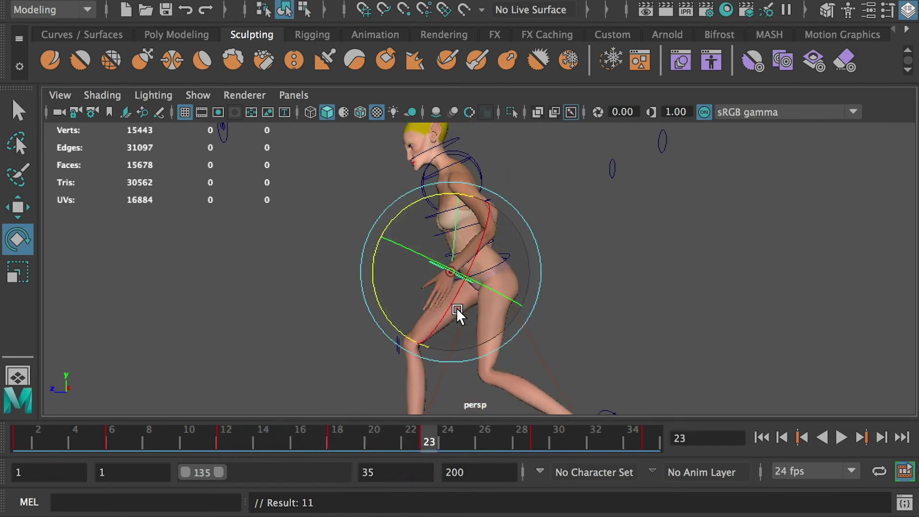
left_click_drag(457, 311, 369, 290)
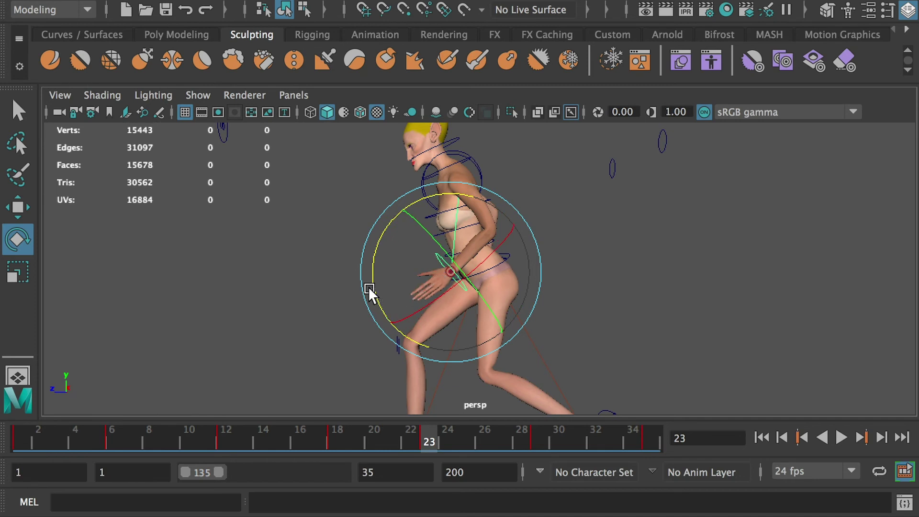
key("s")
left_click(530, 437)
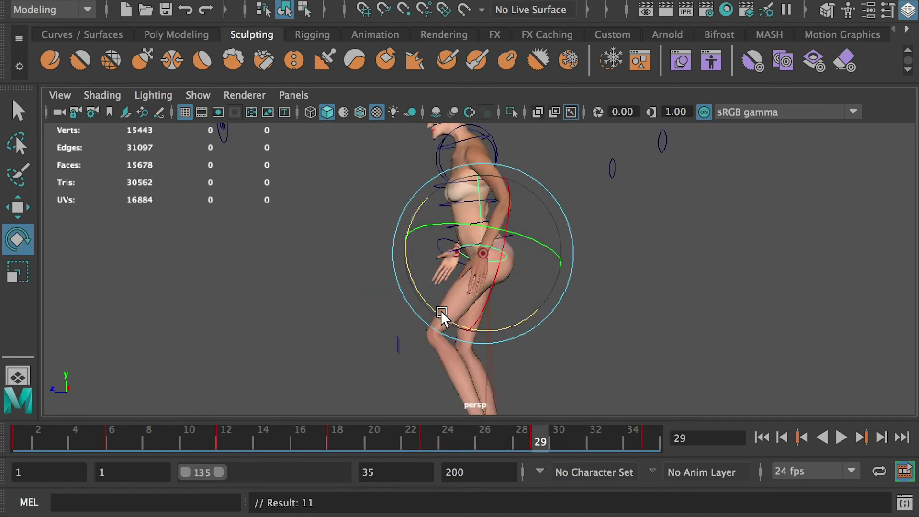
left_click_drag(442, 316, 410, 288)
key("s")
Play back the walk cycle to check the left hand's wrist motion.
key("alt+v")
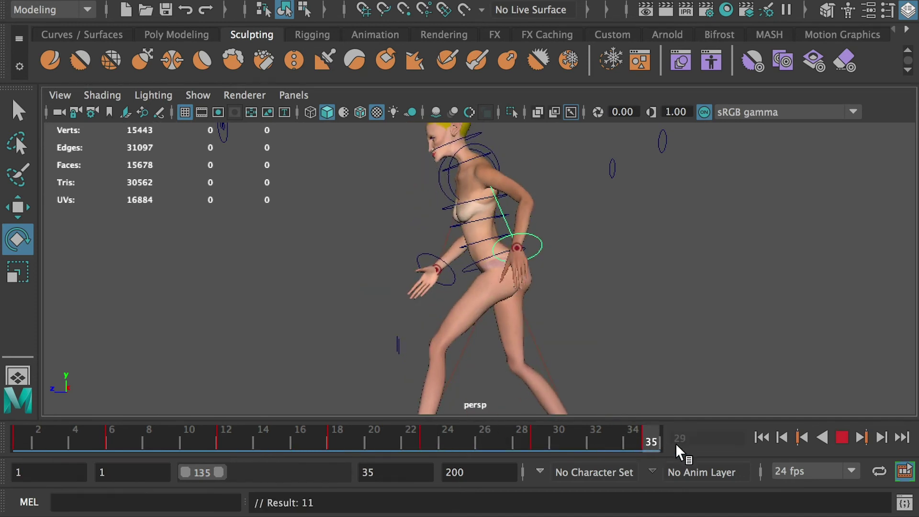
left_click(844, 435)
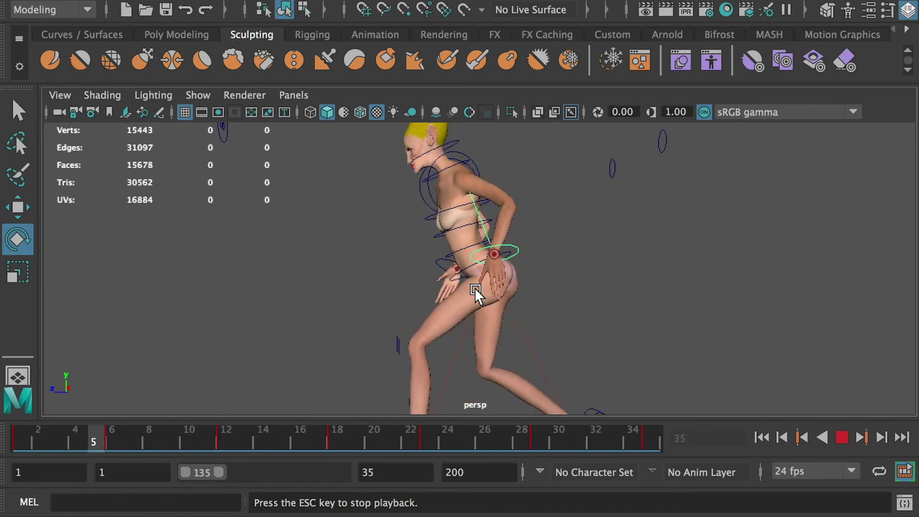
key("Escape")
Select the right hand control, rotate its wrist at frame 6 to follow the arm swing, and key it.
left_click_drag(476, 278, 383, 262, "alt")
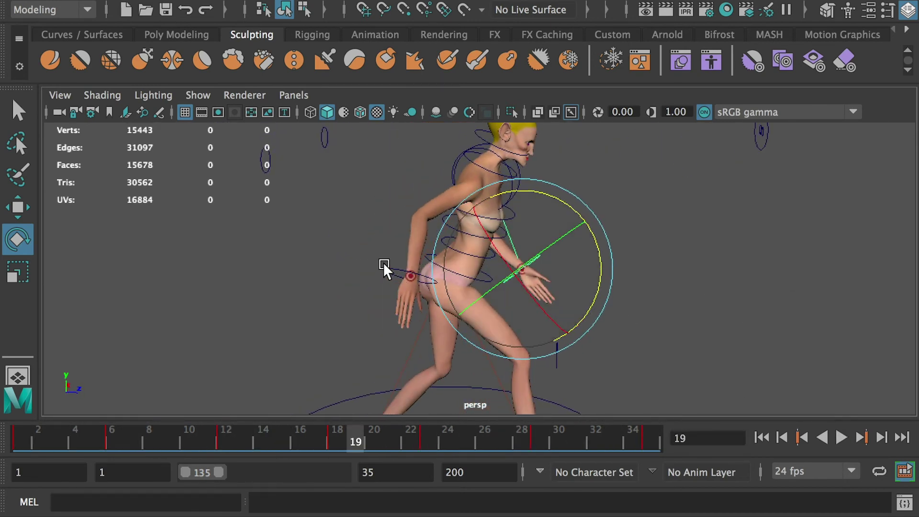
left_click(385, 263)
left_click(387, 270)
left_click(113, 438)
left_click_drag(547, 246, 519, 220)
key("s")
Rotate the right hand control's wrist at frames 23 and 29 to follow the swing, and play back the animation.
left_click(217, 438)
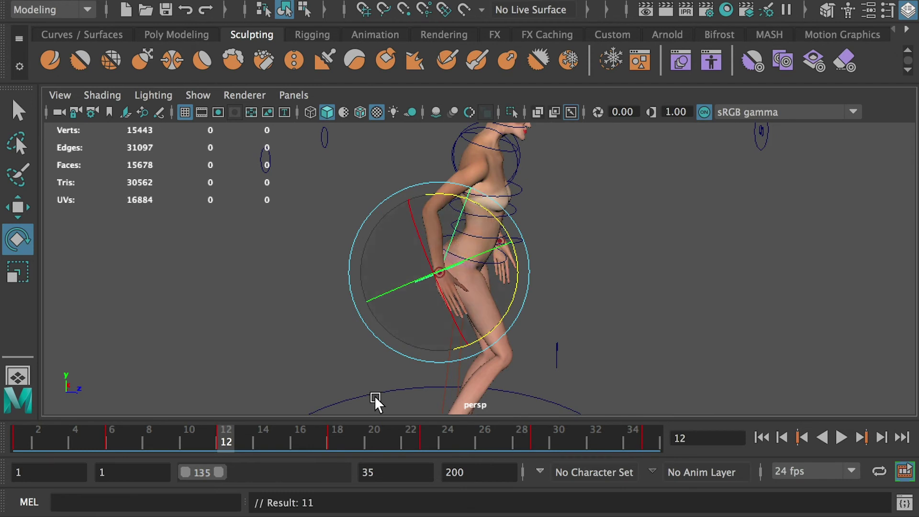
left_click(355, 435)
left_click_drag(355, 435, 423, 435)
left_click_drag(508, 258, 507, 253)
key("s")
left_click(533, 435)
left_click_drag(509, 202, 535, 250)
left_click(840, 436)
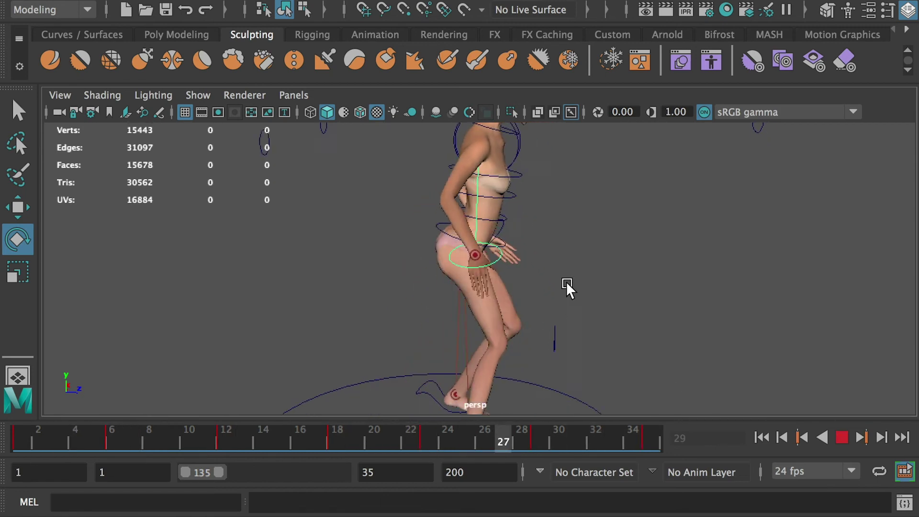
At frame 35, undo the left foot control's freehand rotation and set its Rotate X to -30.
left_click_drag(111, 435, 651, 439)
key("ctrl+z")
key("ctrl+shift+a")
double_click(859, 209)
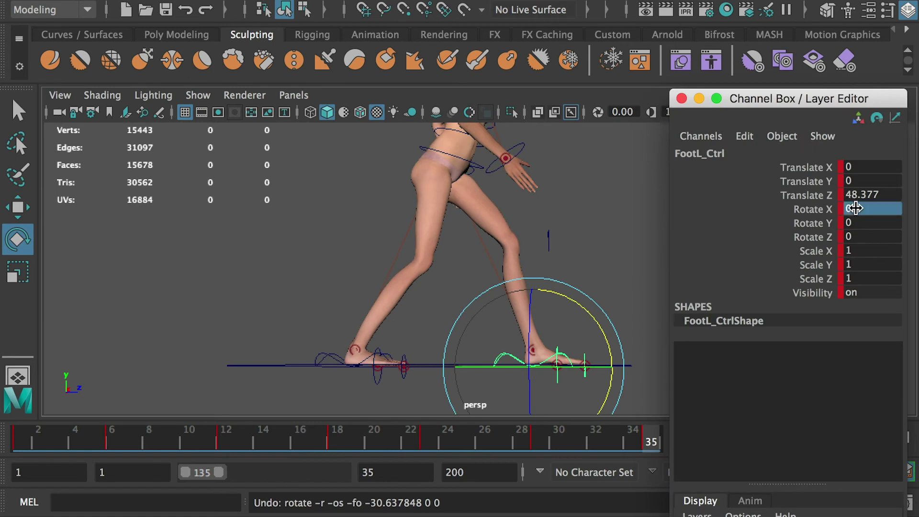
type("-30")
key("Return")
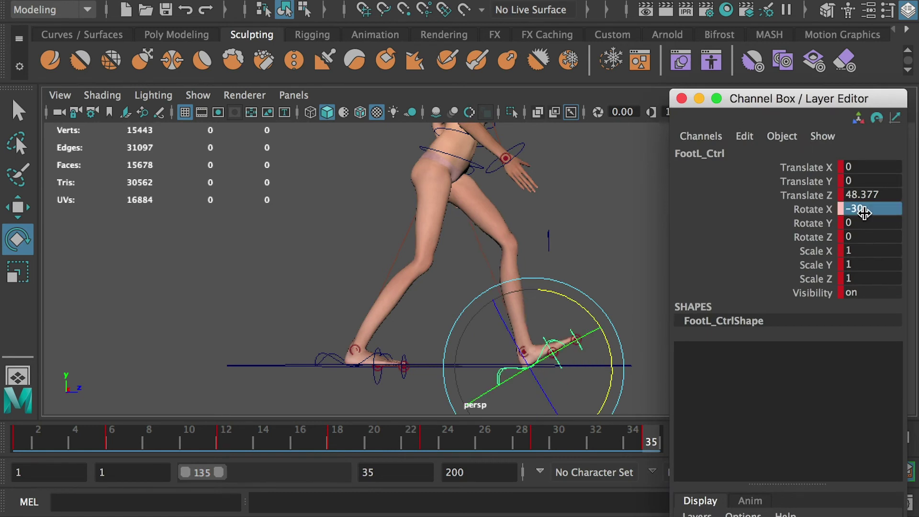
At frame 1, set the left foot control's Rotate X to -30 and deselect the control.
left_click(25, 434)
double_click(862, 210)
type("-")
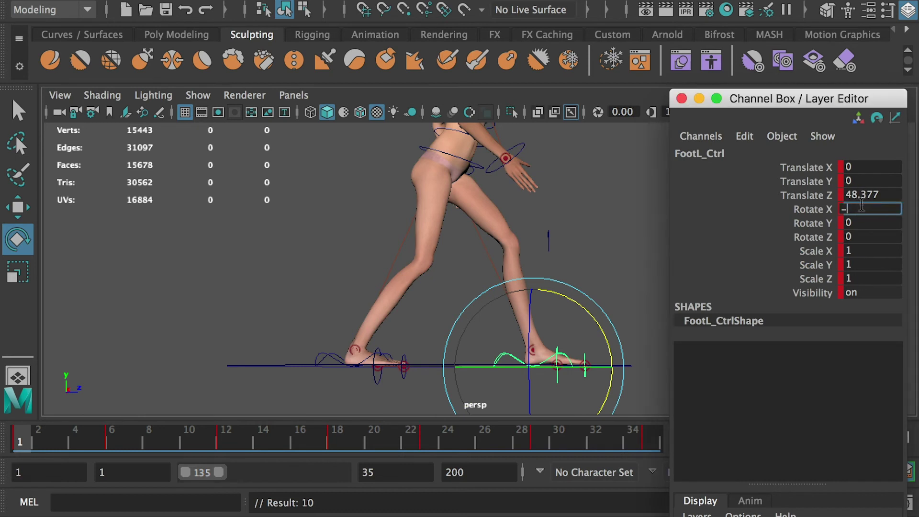
type("30")
key("Return")
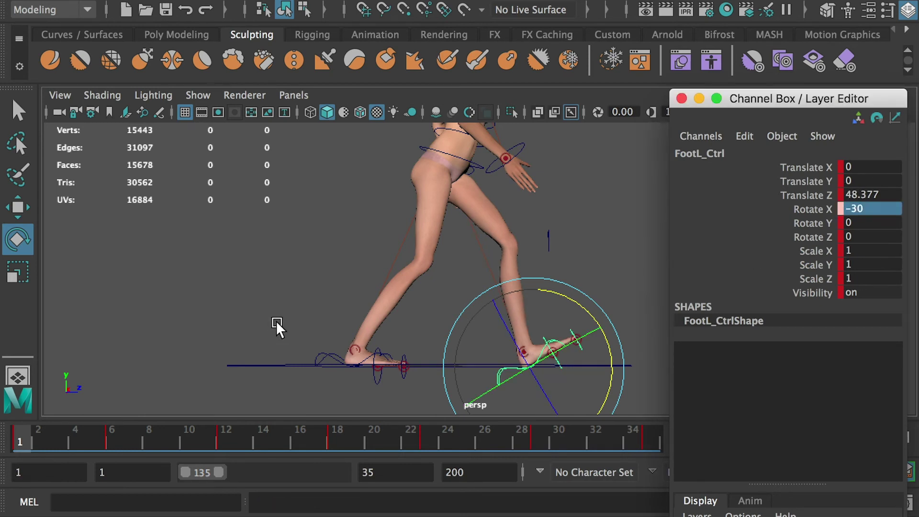
left_click(842, 437)
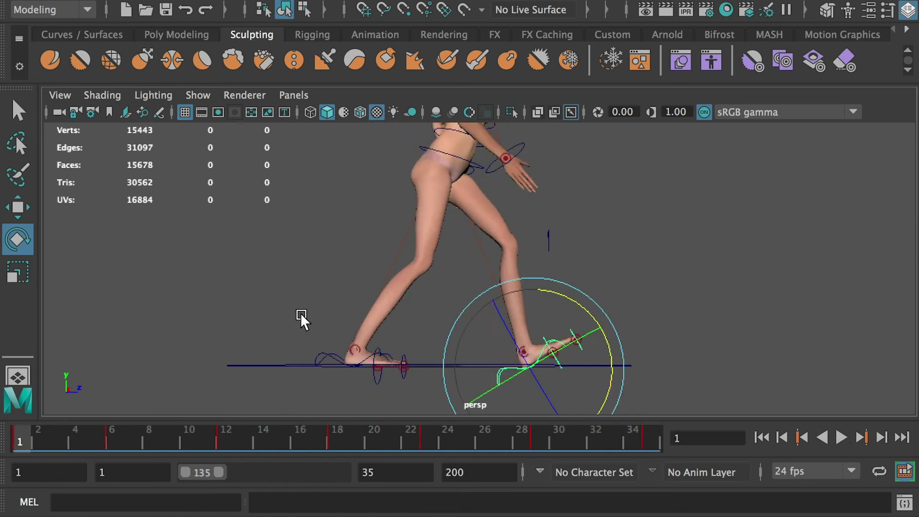
left_click(300, 313)
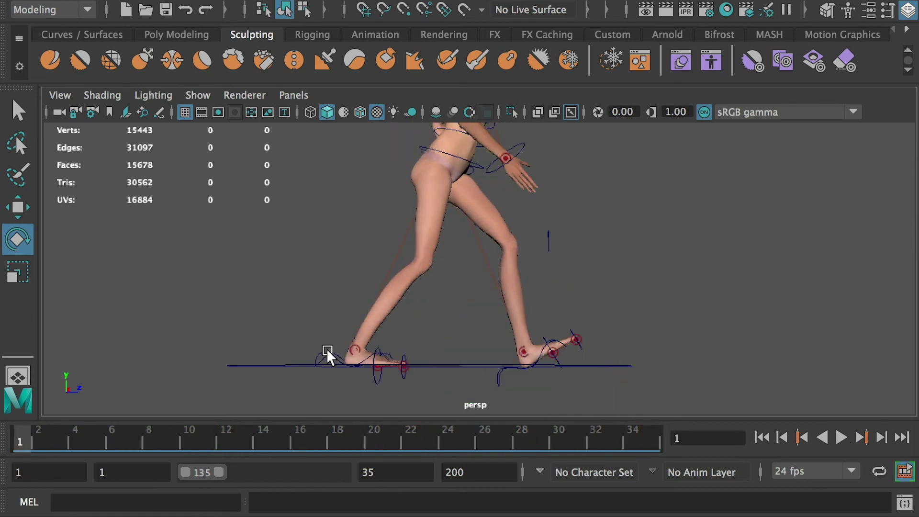
Select the right foot control, set its Rotate X to -30 at frame 18, and key it.
left_click(327, 349)
left_click_drag(30, 433, 338, 434)
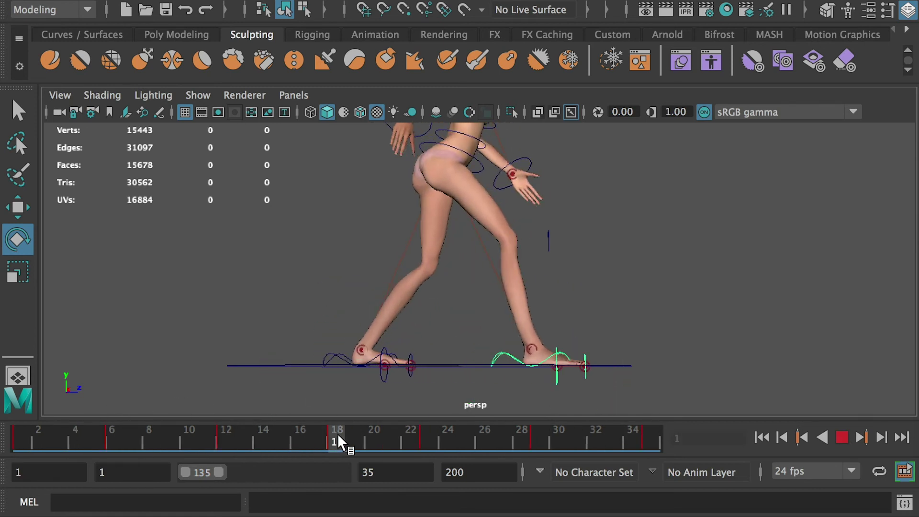
key("ctrl+shift+a")
double_click(852, 297)
type("-30")
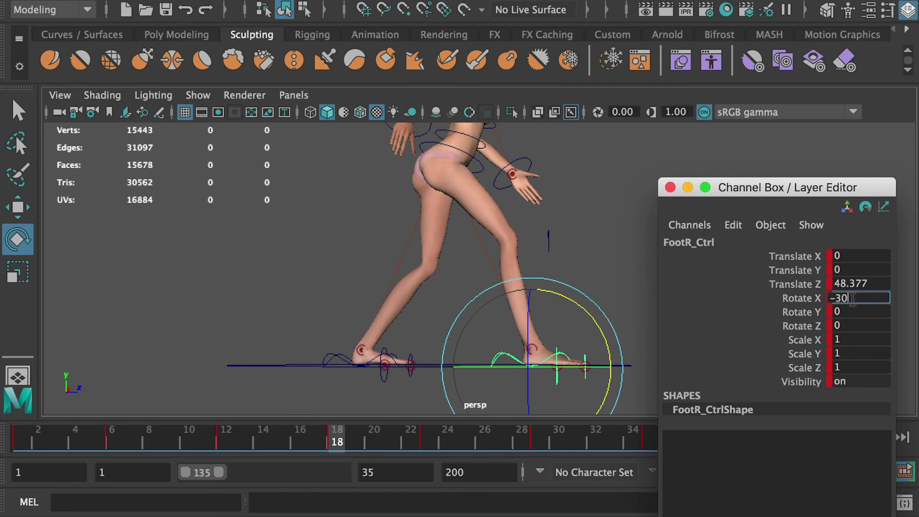
key("Return")
key("s")
left_click_drag(789, 190, 918, 230)
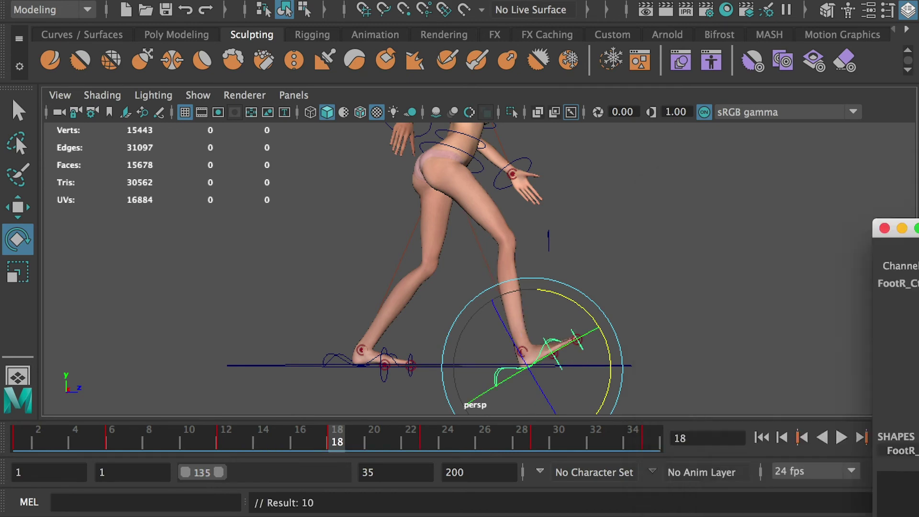
At frame 20, set the right foot control's Rotate X to 0 and key it so the foot lies flat.
left_click_drag(337, 435, 371, 439)
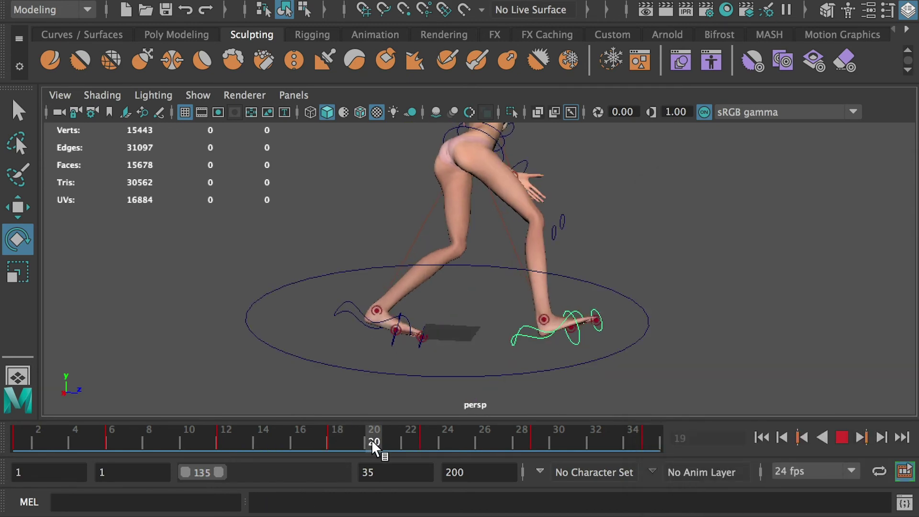
middle_click_drag(576, 326, 573, 303, "alt")
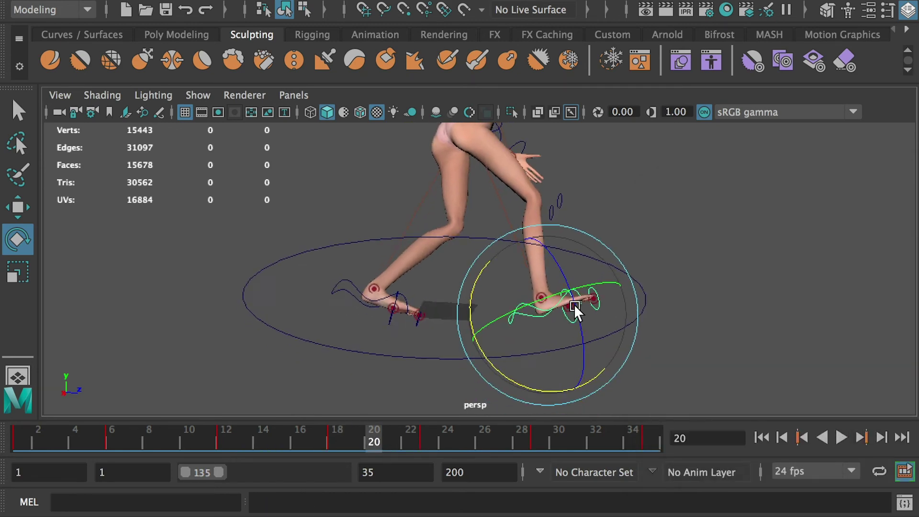
left_click_drag(574, 303, 659, 331, "alt")
left_click_drag(918, 230, 755, 230)
double_click(869, 340)
type("0")
key("Return")
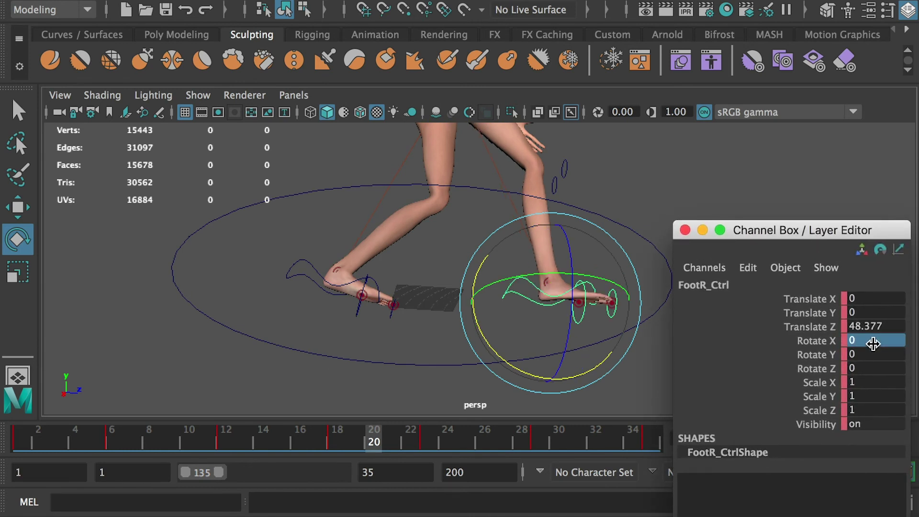
key("s")
Scrub around frames 18 to 20 and play back the walk from the side to check the foot strikes.
mouse_move(374, 443)
left_mouse_down()
mouse_move(332, 443)
mouse_move(388, 444)
mouse_move(356, 445)
mouse_move(374, 444)
left_mouse_up()
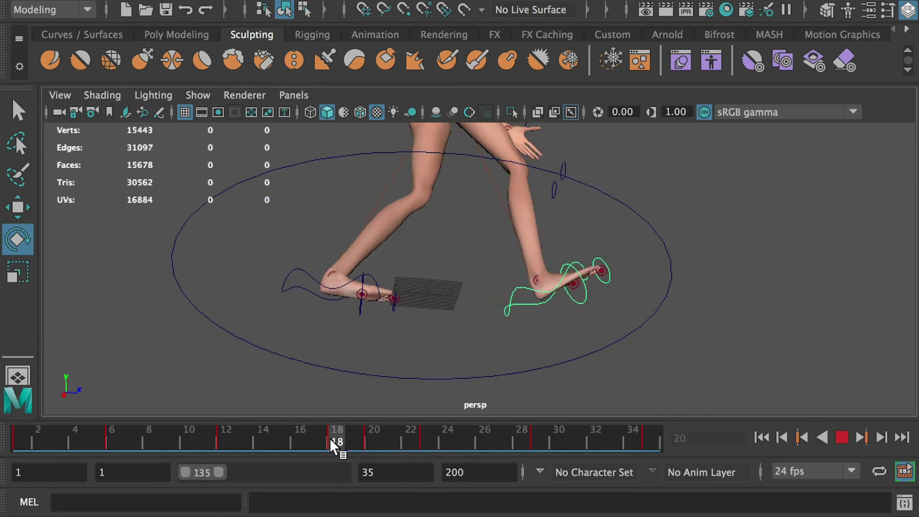
left_click_drag(531, 272, 452, 421, "alt")
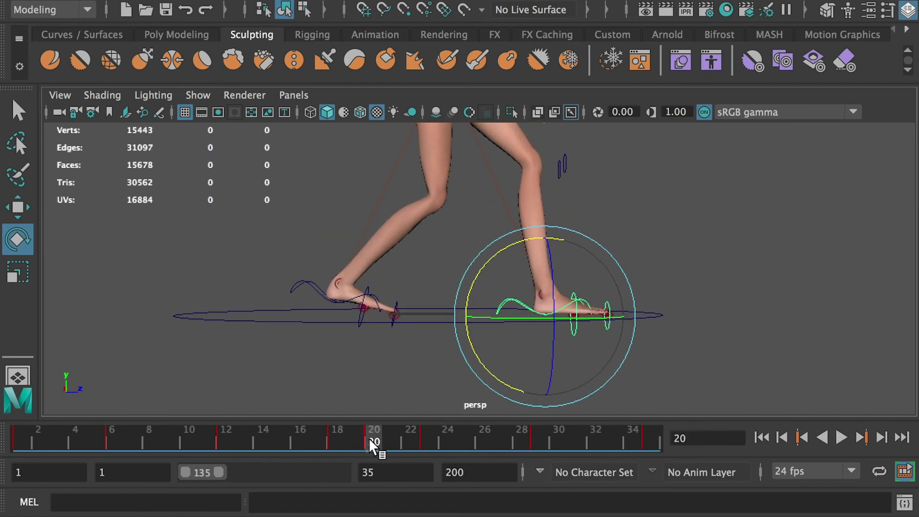
mouse_move(375, 443)
left_mouse_down()
mouse_move(324, 439)
mouse_move(379, 447)
left_mouse_up()
left_click(838, 437)
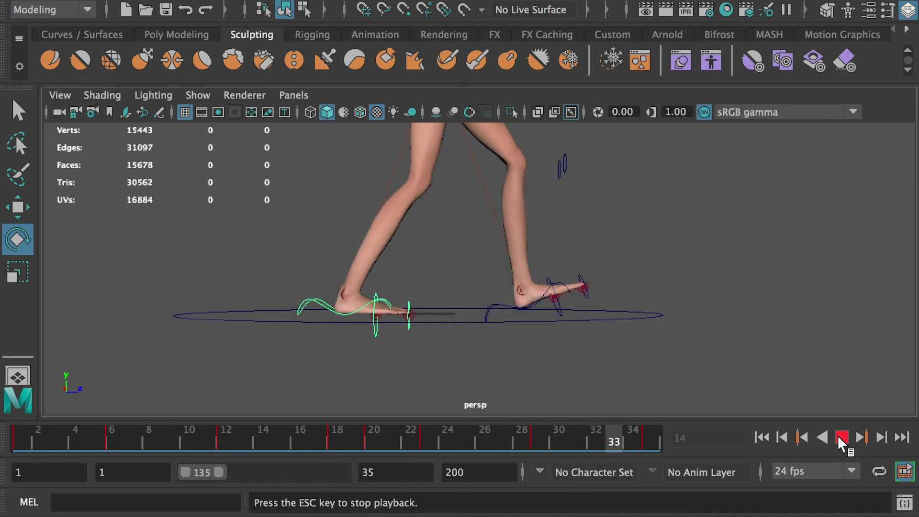
left_click(837, 435)
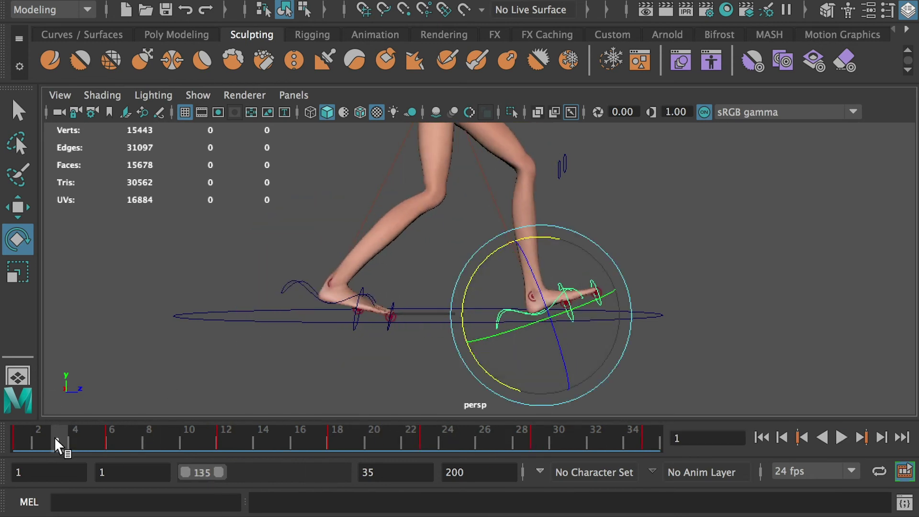
At frame 3, set the left foot control's Rotate X to 0.
mouse_move(53, 437)
left_mouse_down()
mouse_move(24, 438)
mouse_move(51, 440)
left_mouse_up()
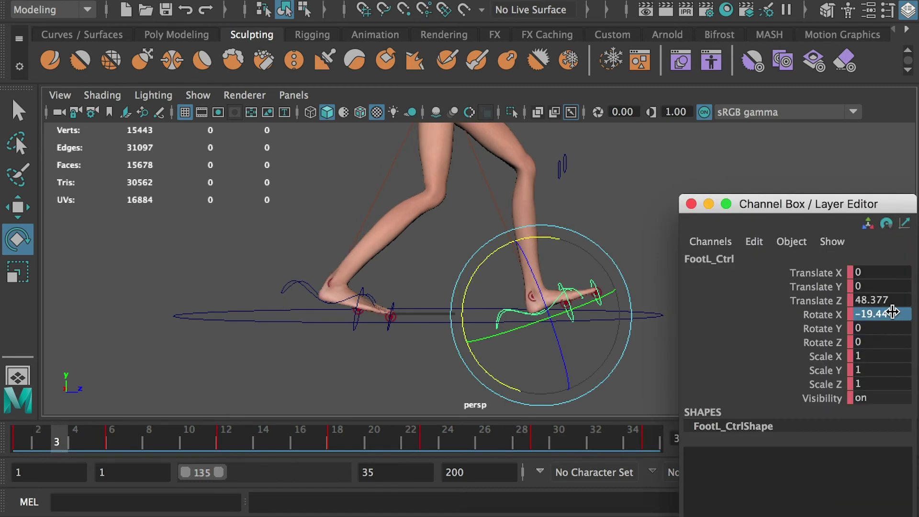
left_click(891, 313)
type("0")
key("Return")
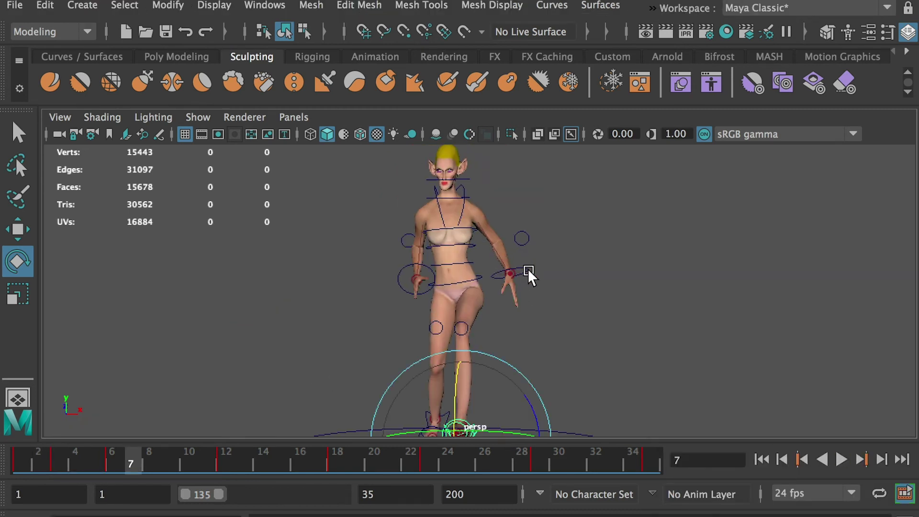
Select the left hand control and change all its animation keys to auto tangents in the Graph Editor.
left_click(529, 271)
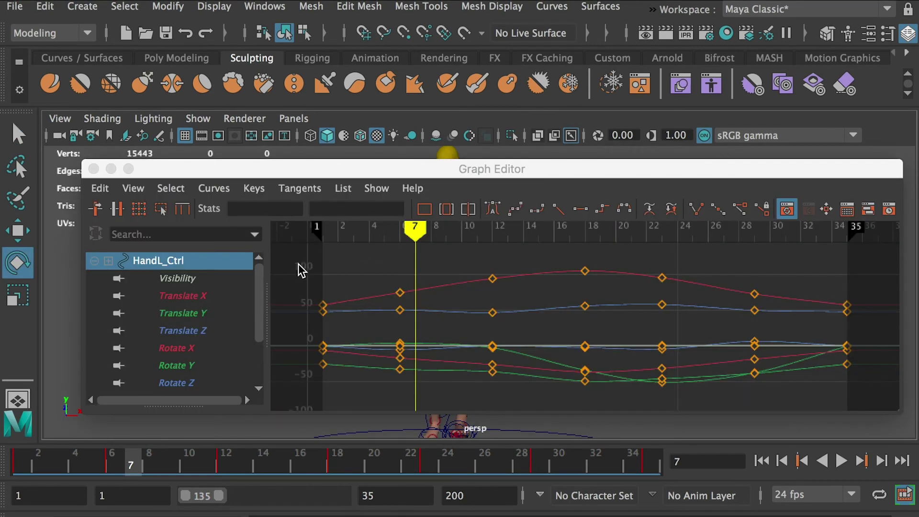
left_click_drag(296, 254, 707, 403)
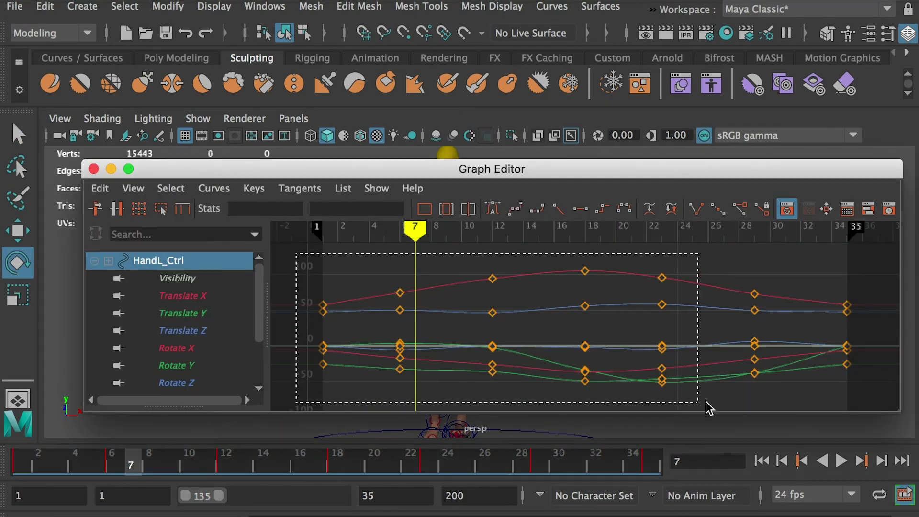
left_click_drag(870, 406, 870, 405)
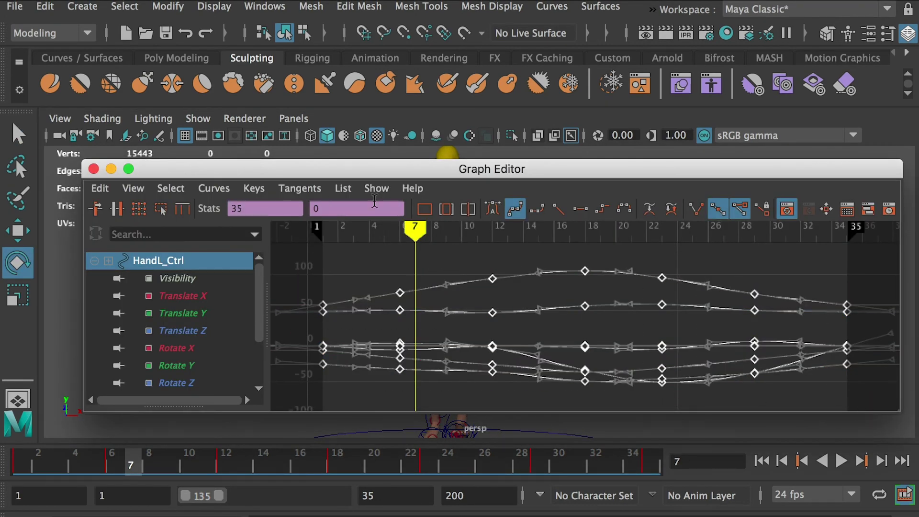
Smooth the left hand's Translate X curve by lowering the frame 12 key and adjusting the tangents at frames 6, 23 and 29.
left_click(220, 295)
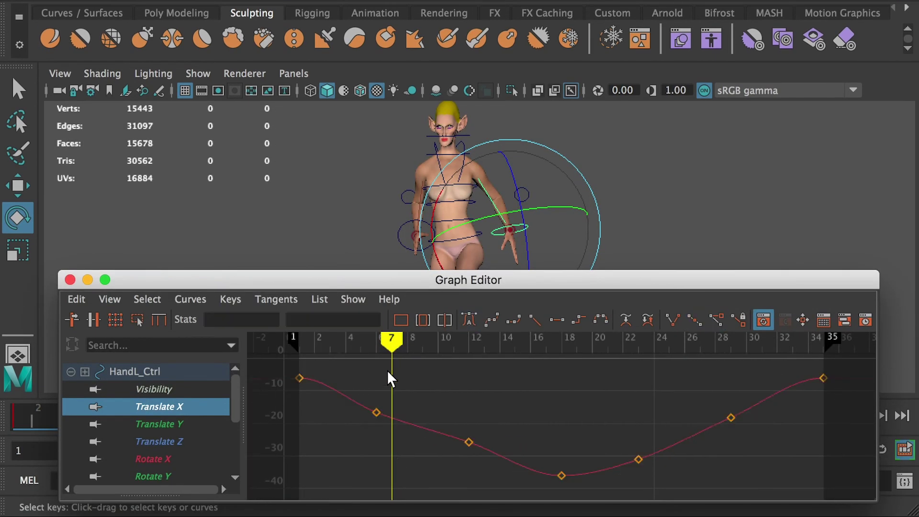
left_click(377, 458)
left_click(469, 442)
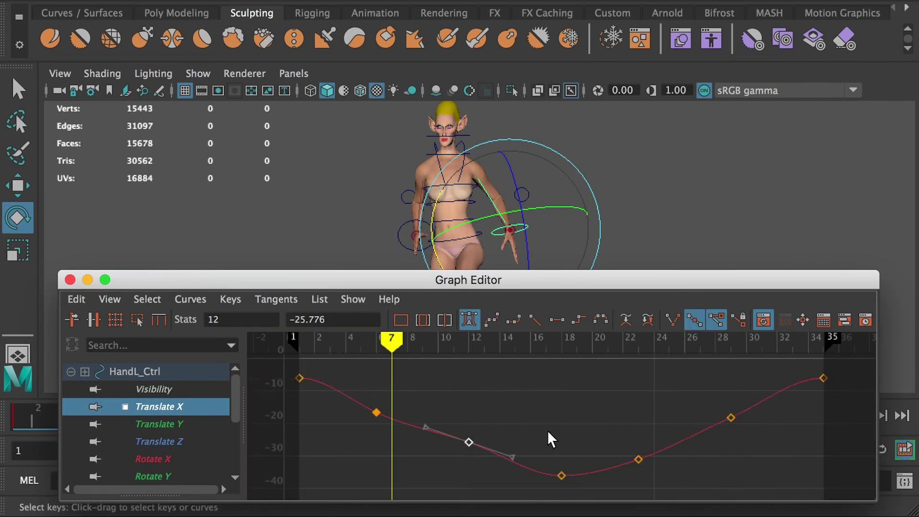
left_click(681, 443)
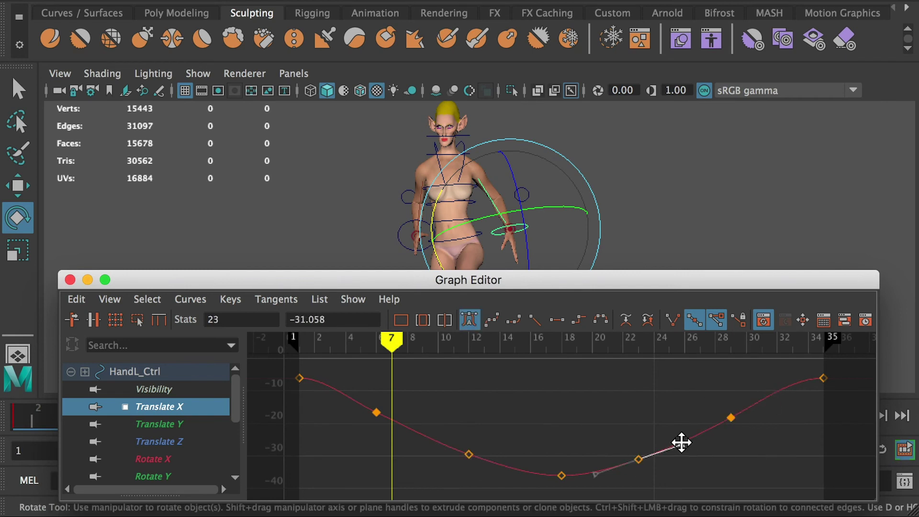
Smooth the left hand's Translate Y curve by lowering the frame 23 key and adjusting the tangents at frames 12 and 29.
left_click(191, 424)
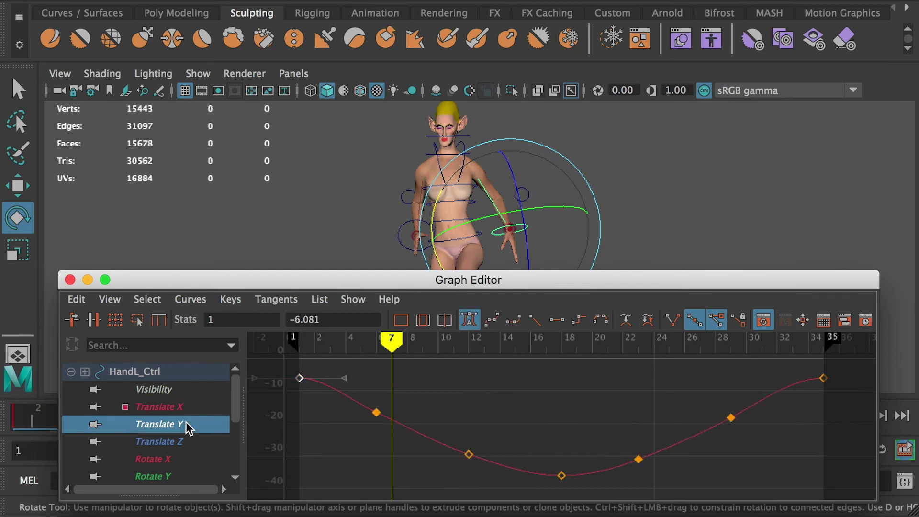
left_click(376, 408)
left_click_drag(376, 407, 507, 391)
left_click_drag(505, 440, 508, 444)
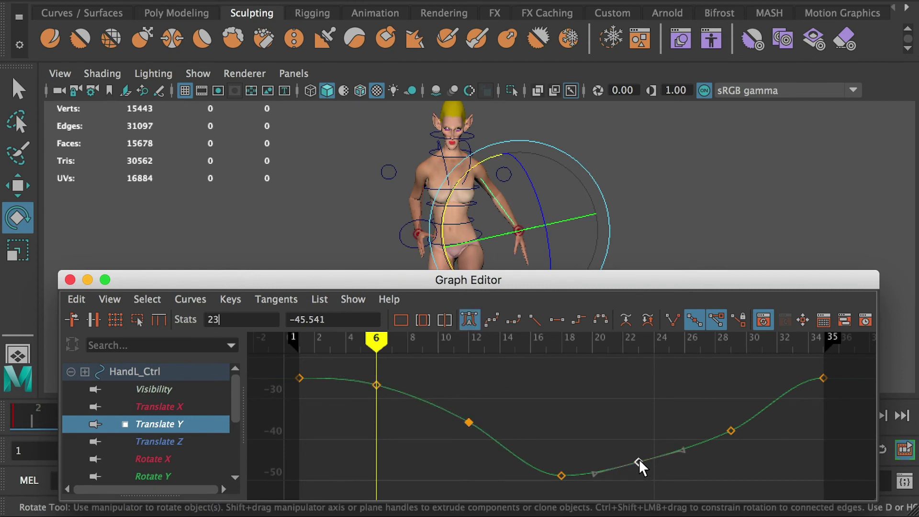
left_click_drag(567, 344, 638, 354)
left_click_drag(639, 462, 639, 467)
left_click(731, 430)
left_click_drag(771, 410, 769, 405)
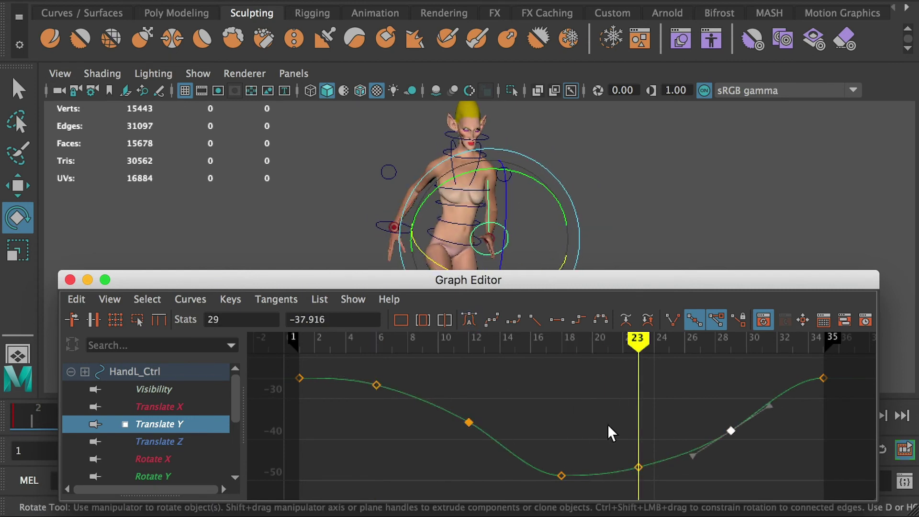
left_click_drag(638, 467, 637, 469)
left_click(749, 413)
mouse_move(300, 339)
left_mouse_down()
mouse_move(729, 376)
mouse_move(293, 377)
left_mouse_up()
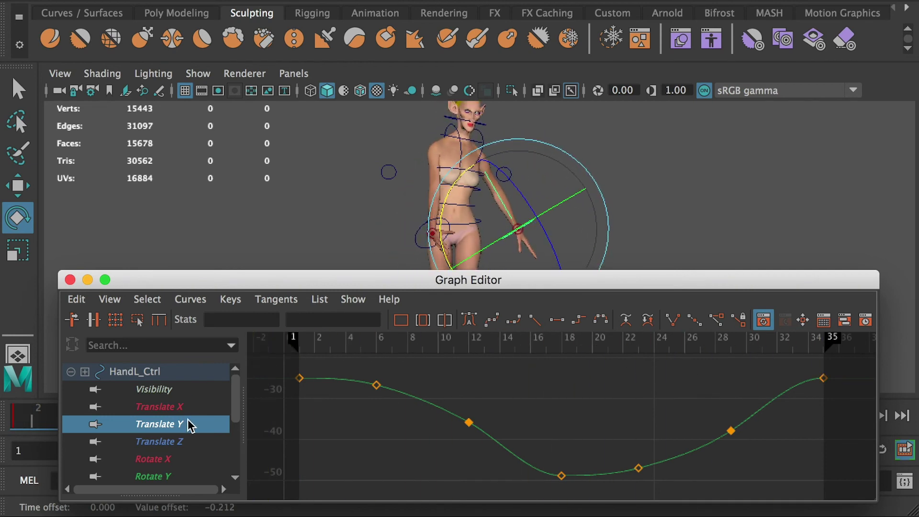
On the left hand's Translate Z curve, lower the frame 6 key to about 45.9 and slope the frame 1 tangent downward.
left_click(181, 440)
key("period")
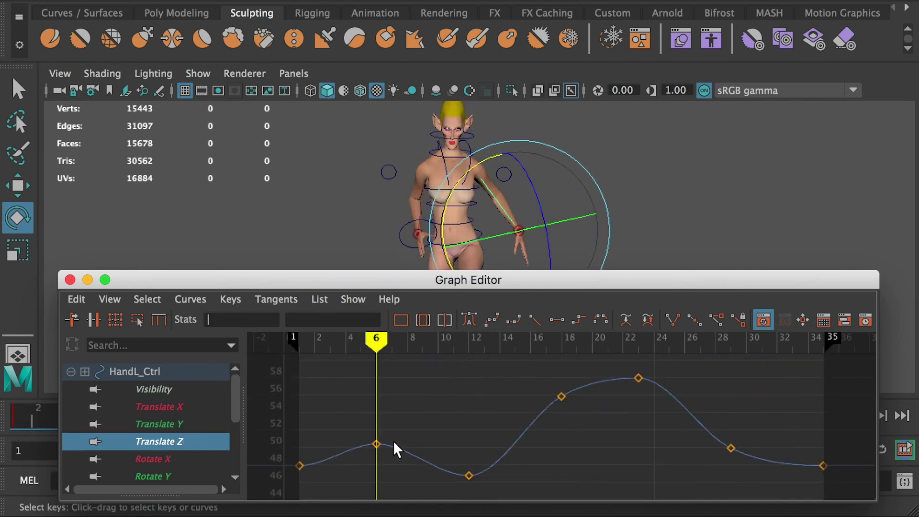
left_click(377, 444)
middle_click_drag(373, 446, 364, 485, "shift")
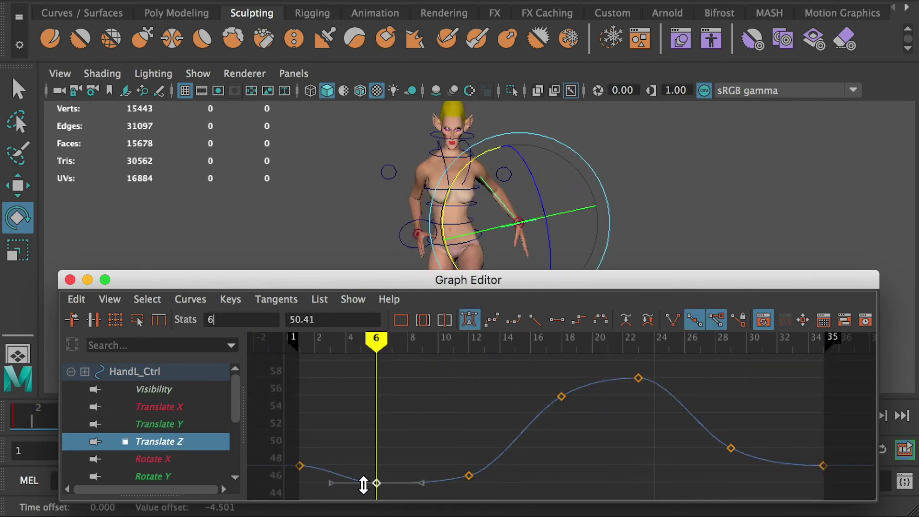
left_click(300, 465)
mouse_move(328, 346)
left_mouse_down()
mouse_move(318, 345)
mouse_move(571, 363)
mouse_move(407, 363)
left_mouse_up()
left_click(561, 396)
left_click(299, 465)
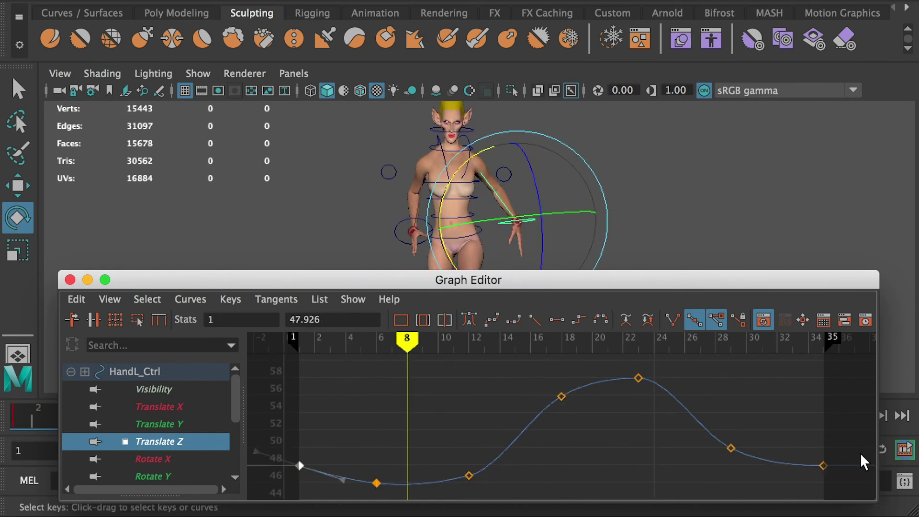
Raise the left hand's Translate Z key at frame 29 to about 53.8 and adjust its tangent for a smooth descent.
left_click(731, 448)
middle_click_drag(731, 448, 727, 413, "shift")
left_click(727, 347)
left_click(772, 434)
middle_click_drag(772, 433, 771, 438)
left_click_drag(392, 341, 332, 341)
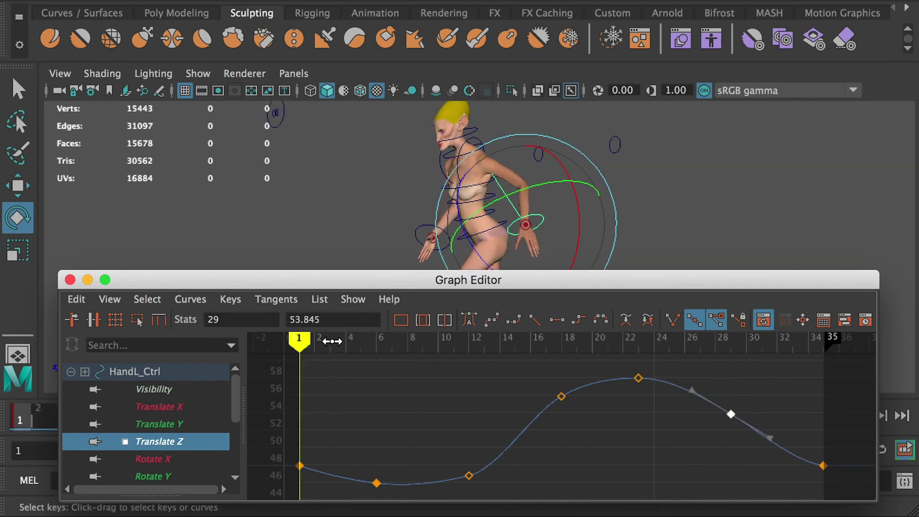
Raise the frame 12 key on the left hand's Rotate X curve to round out the arc.
left_click(152, 459)
left_click(468, 400)
left_click(468, 341)
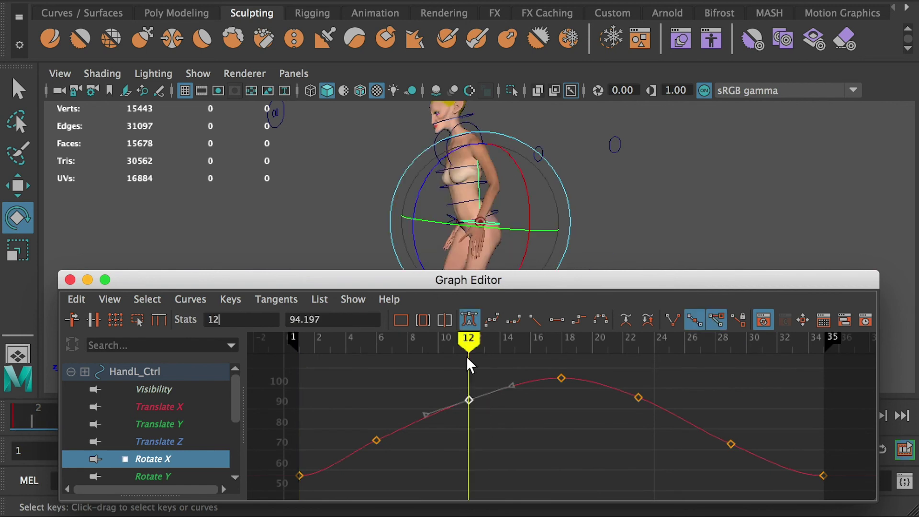
middle_click_drag(466, 356, 468, 346, "shift")
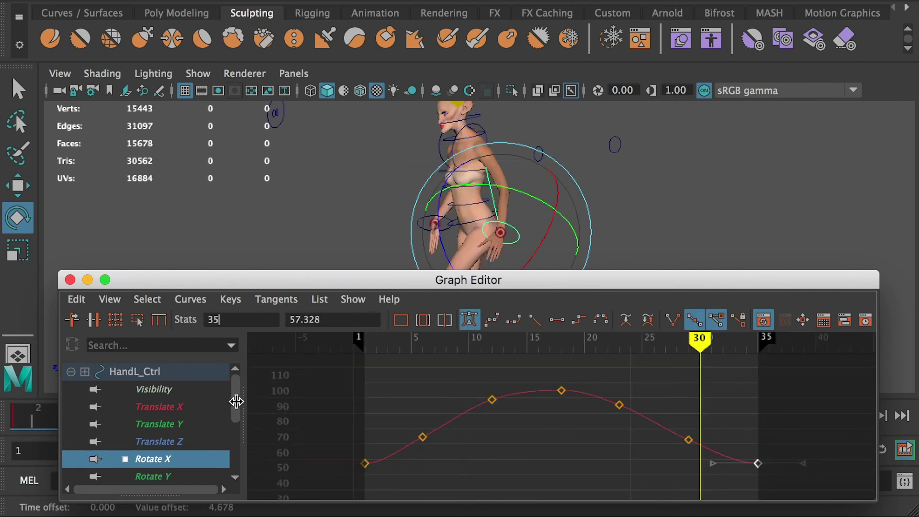
Adjust the frame 18 tangent on the left hand's Rotate Y curve to smooth the descent into frame 23.
scroll(229, 424, "down", 2)
left_click(164, 441)
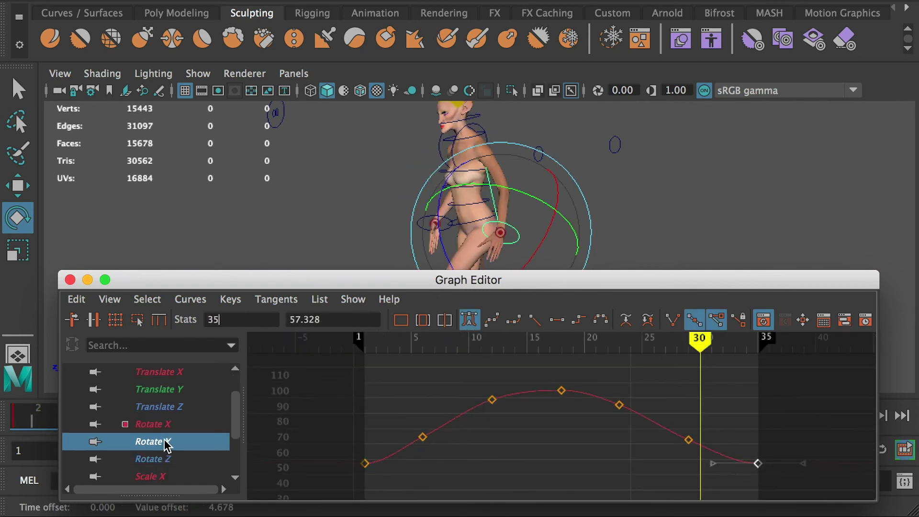
left_click(562, 445)
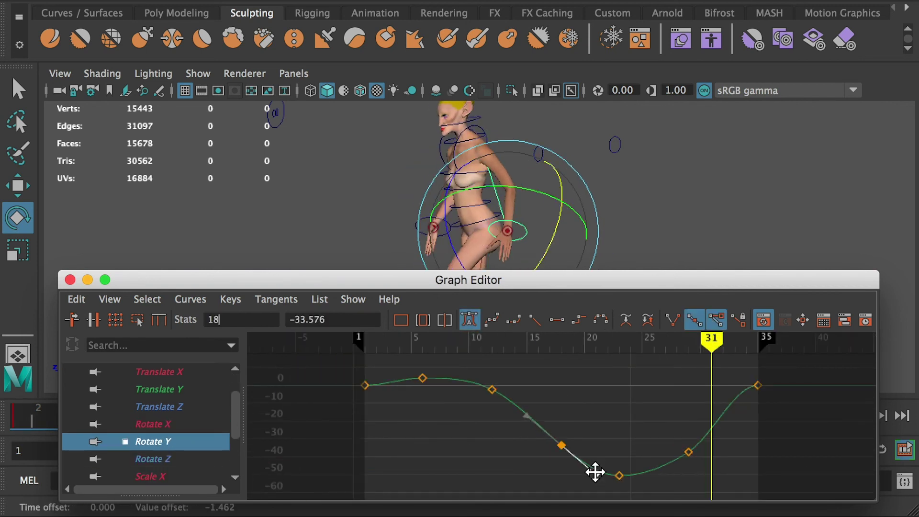
Lower the frame 12 key on the left hand's Rotate Z curve to about -6.5.
left_click(161, 460)
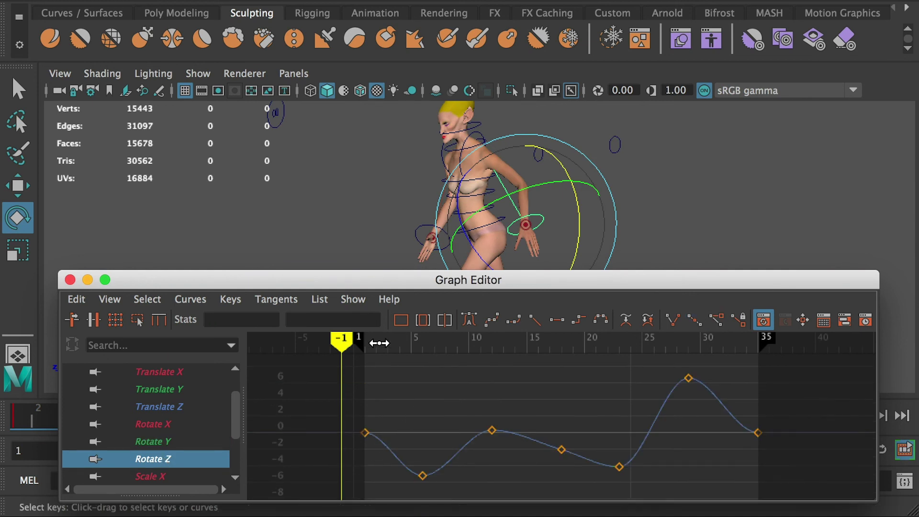
left_click_drag(379, 343, 492, 343)
left_click(493, 429)
middle_click_drag(495, 429, 478, 486, "shift")
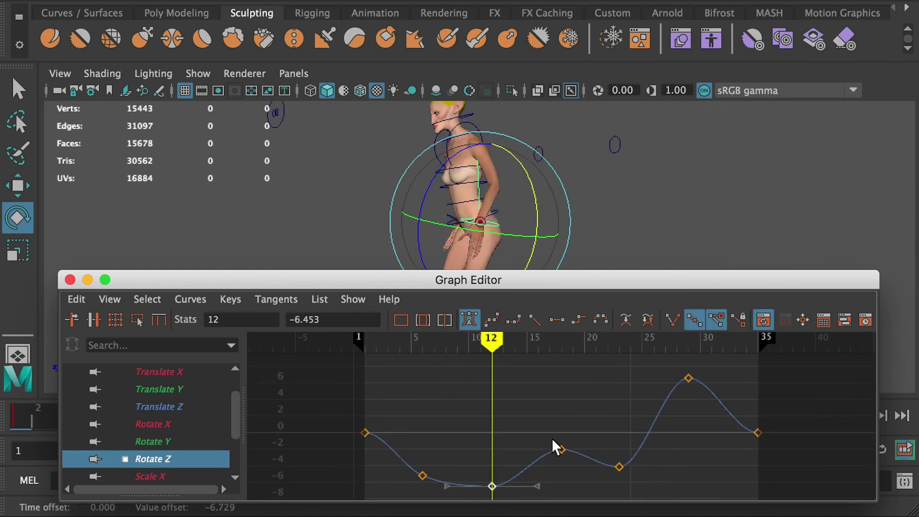
On the Rotate Z curve, lower the frame 18 key, raise frame 23 to about 5.6, raise frame 29, and steepen frame 23's tangent.
middle_click_drag(621, 452, 626, 381, "shift")
left_click(626, 388)
left_click(670, 358)
left_click(687, 372)
middle_click_drag(685, 373, 735, 376, "shift")
left_click(620, 386)
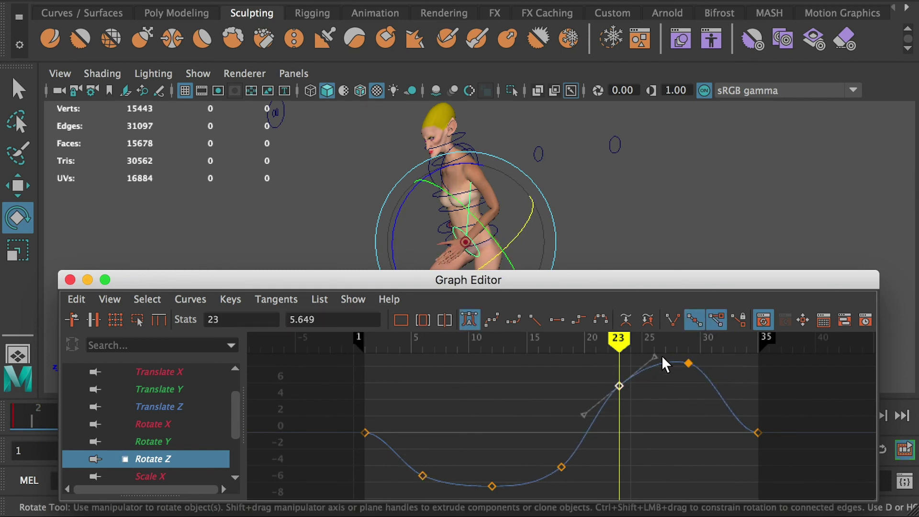
left_click(655, 359)
middle_click_drag(655, 359, 647, 352)
On the left hand's Rotate Z curve, lower the frame 12 key and slope the tangents at frames 1, 35 and 6 downward.
left_click(492, 486)
middle_click_drag(511, 461, 509, 457, "alt")
middle_click_drag(490, 483, 458, 496, "shift")
middle_click_drag(321, 429, 329, 393)
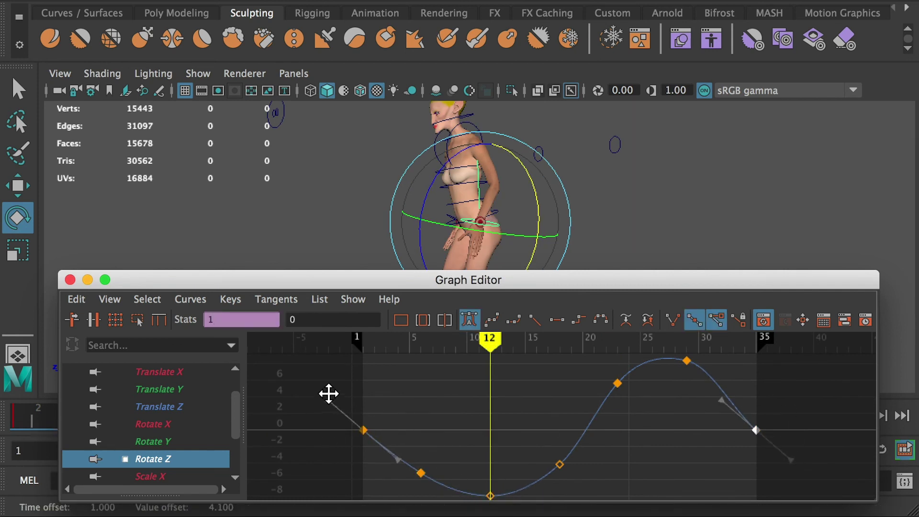
left_click(421, 473)
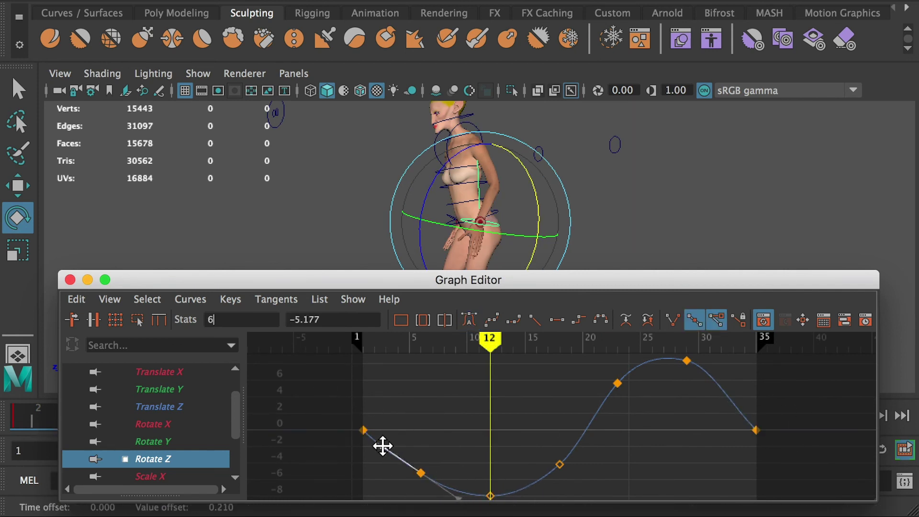
left_click(169, 473)
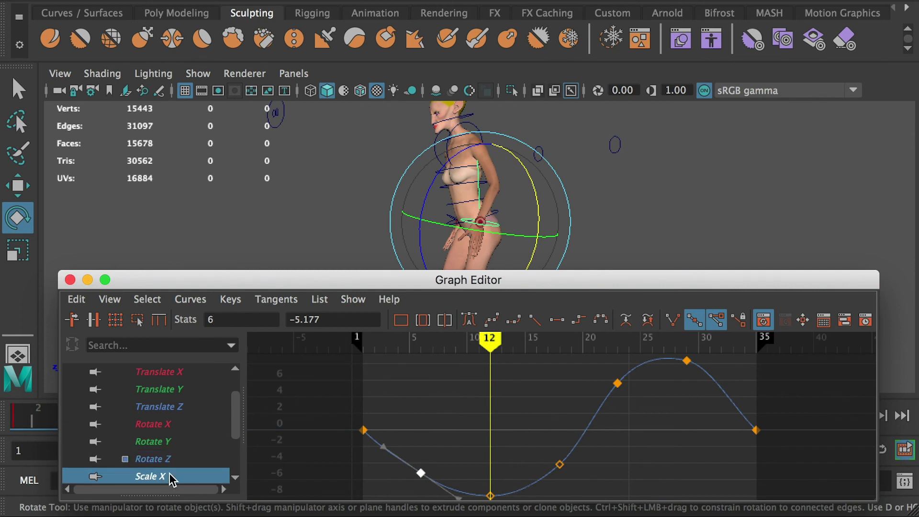
On the left hand's Rotate Y curve, slope the frame 1 and 35 tangents upward and raise the frame 6 key to about 9.9.
left_click(169, 442)
left_click(363, 385)
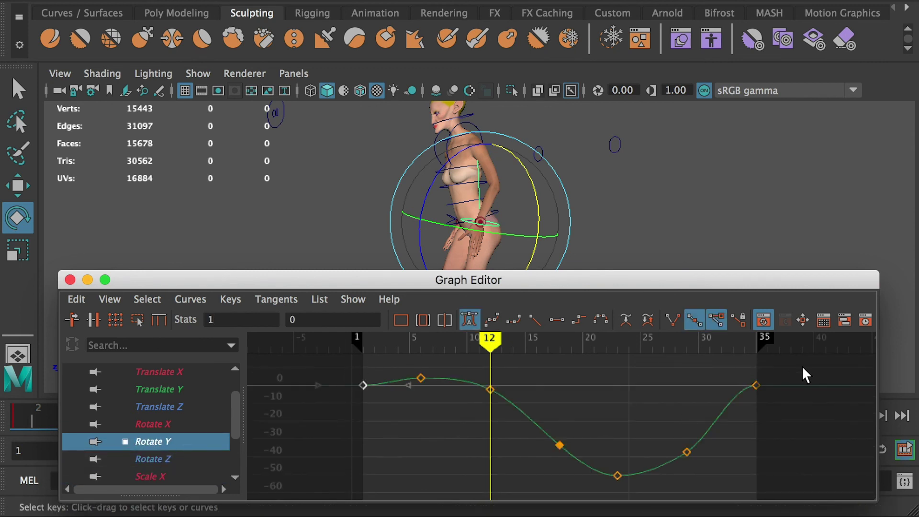
left_click(756, 385, "shift")
middle_click_drag(409, 383, 407, 364)
left_click(420, 376)
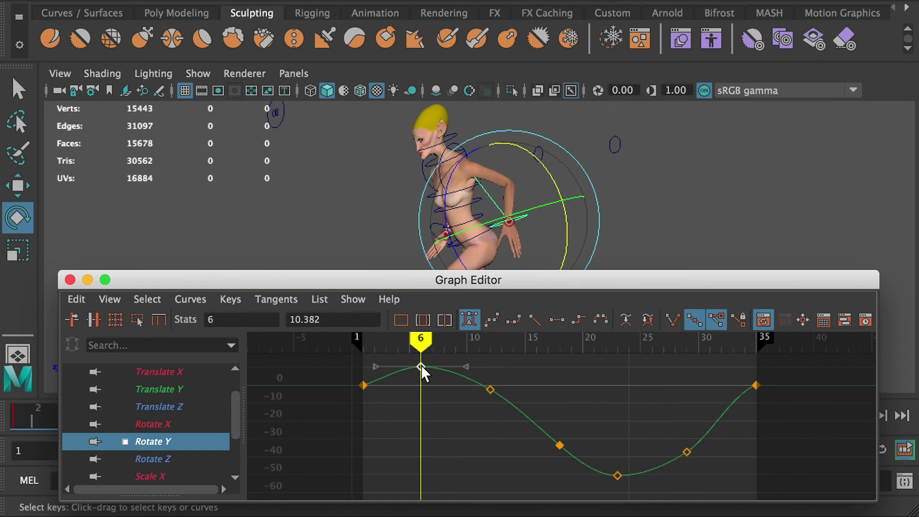
middle_click_drag(421, 366, 420, 370, "shift")
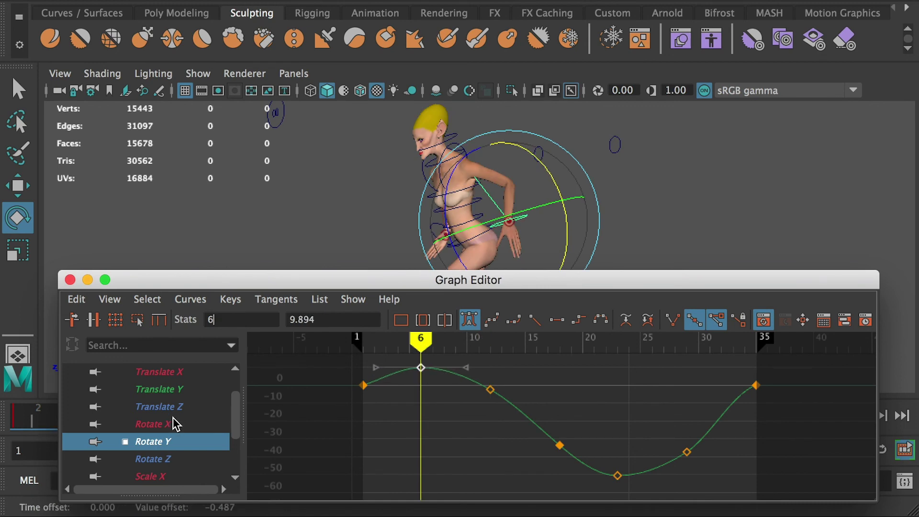
Play back the walk cycle to review the left hand's motion, and stop it to inspect the pose from another angle.
left_click(840, 416)
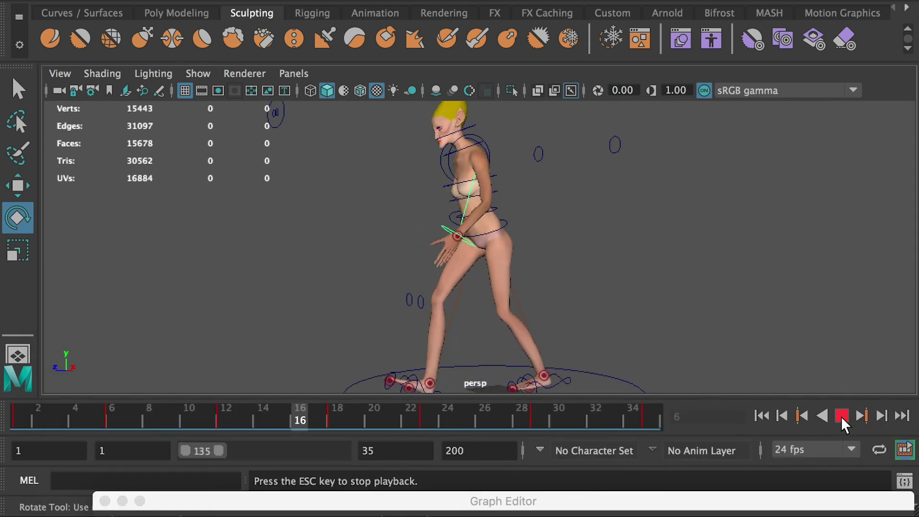
key("Escape")
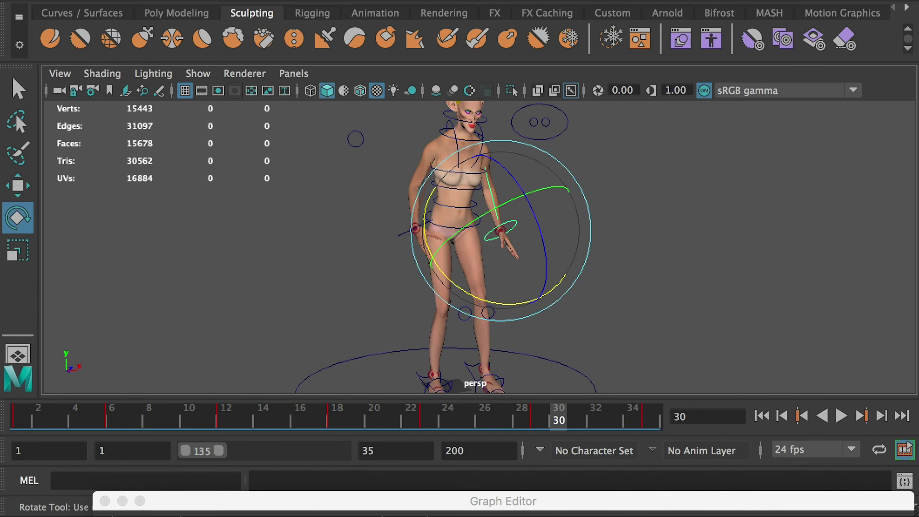
left_click_drag(613, 268, 340, 374, "alt")
Apply auto tangents to all keys on the right hand control's animation curves.
left_click_drag(383, 501, 330, 250)
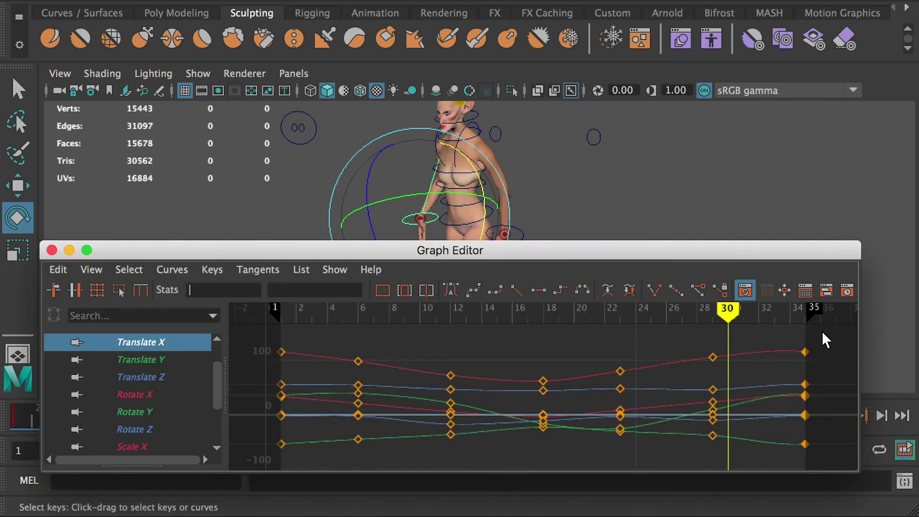
left_click_drag(354, 440, 246, 458)
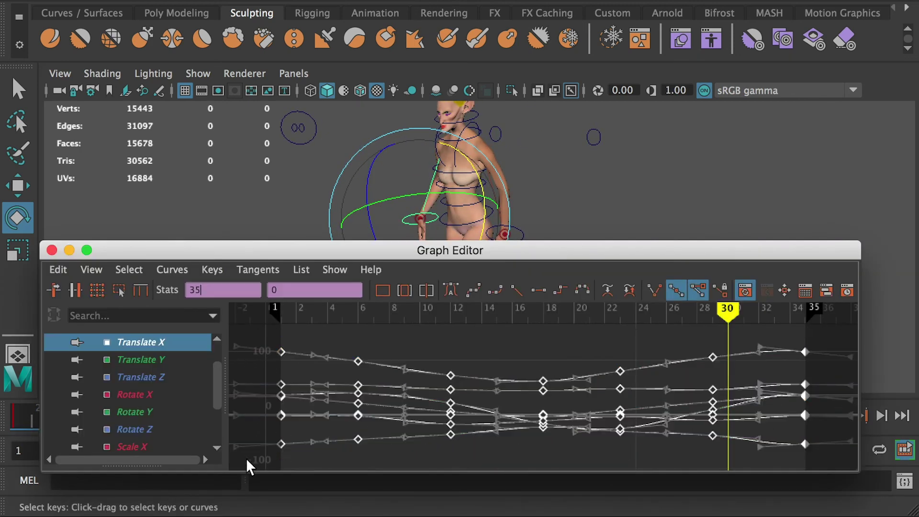
left_click(453, 292)
On the right hand's Translate X curve, lower the frame 23 key and raise the frame 29 key.
left_click(158, 362)
left_click(196, 342)
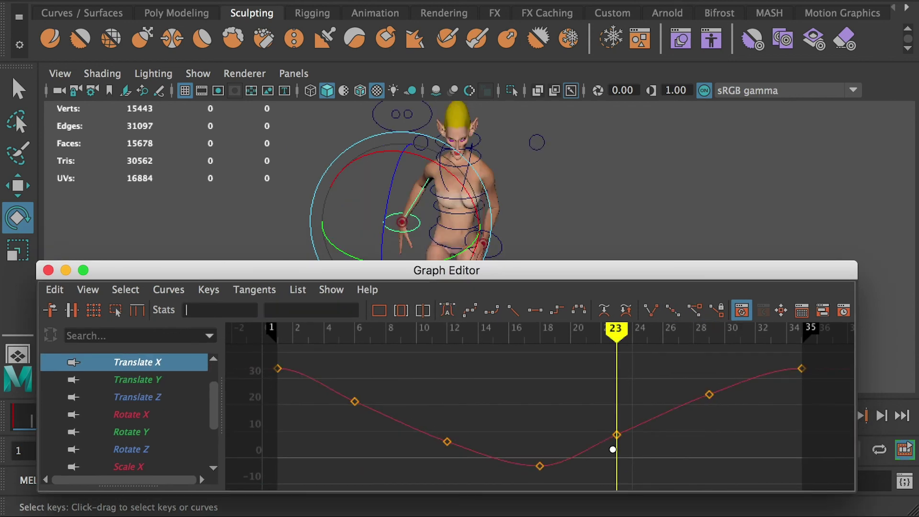
middle_click_drag(616, 435, 617, 459, "shift")
left_click_drag(700, 386, 734, 424)
middle_click_drag(711, 402, 709, 385, "shift")
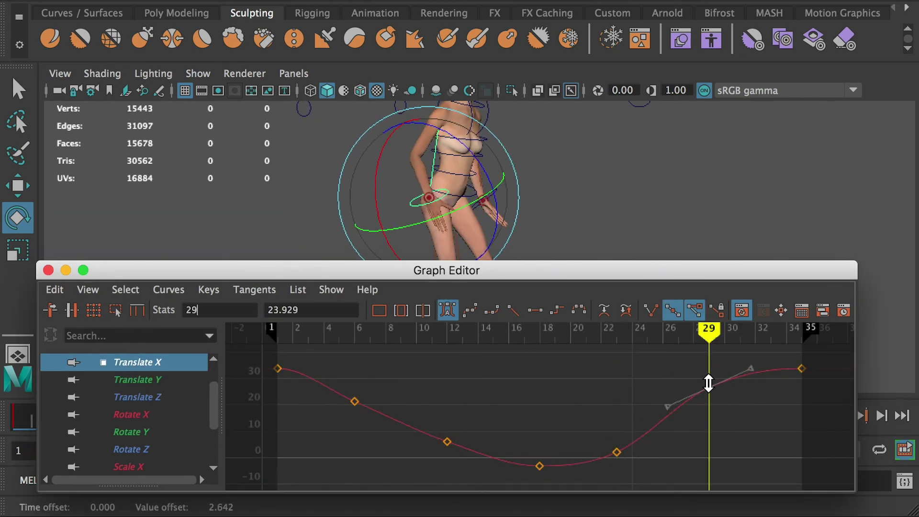
Smooth the first half of the right hand's Translate X curve by lowering the frame 12 and 18 keys and raising frame 6.
left_click(447, 329)
left_click(447, 442)
middle_click_drag(447, 443, 445, 452, "shift")
left_click(540, 465)
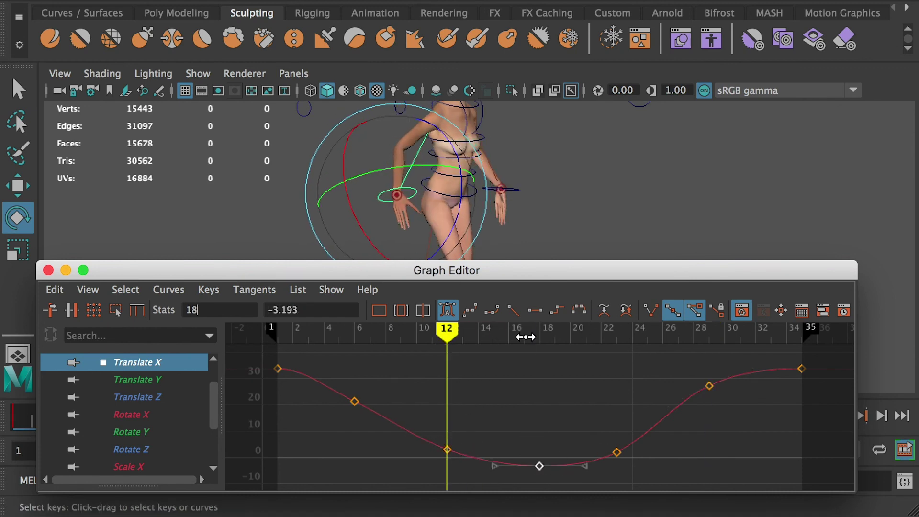
left_click(539, 331)
middle_click_drag(539, 466, 539, 473, "shift")
left_click(354, 330)
middle_click_drag(354, 395, 355, 385, "shift")
left_click_drag(303, 335, 324, 359)
On the right hand's Translate Y curve, raise the frame 12 and frame 23 keys to round out the arc's peak.
left_click(122, 381)
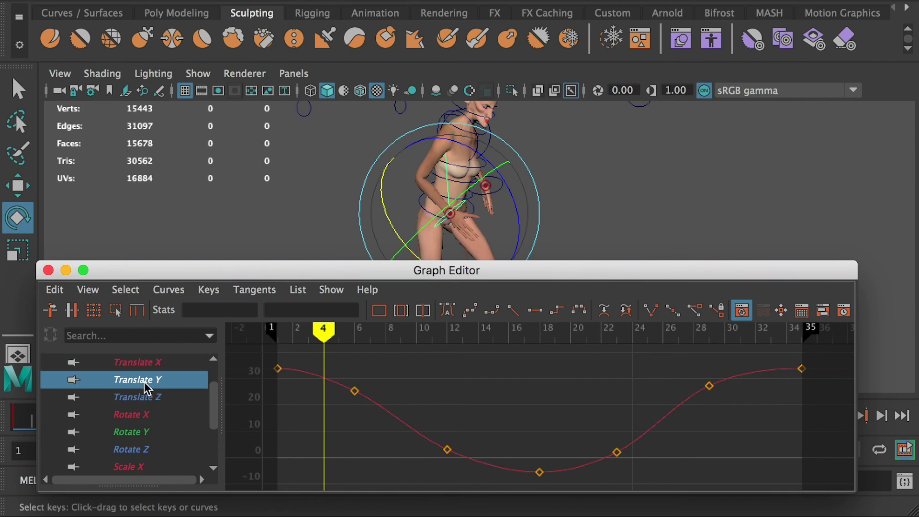
left_click(447, 335)
left_click(447, 410)
middle_click_drag(447, 408, 449, 385, "shift")
left_click(617, 335)
left_click(617, 394)
middle_click_drag(618, 390, 618, 381, "shift")
Lower the frame 29 and frame 6 keys on the right hand's Translate Y curve to ease both ends of the arc.
left_click(701, 328)
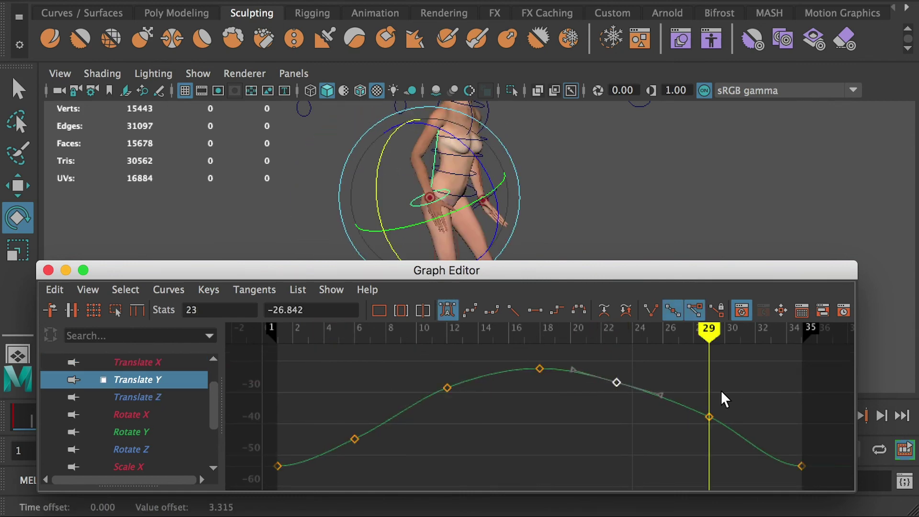
middle_click_drag(709, 418, 708, 439, "shift")
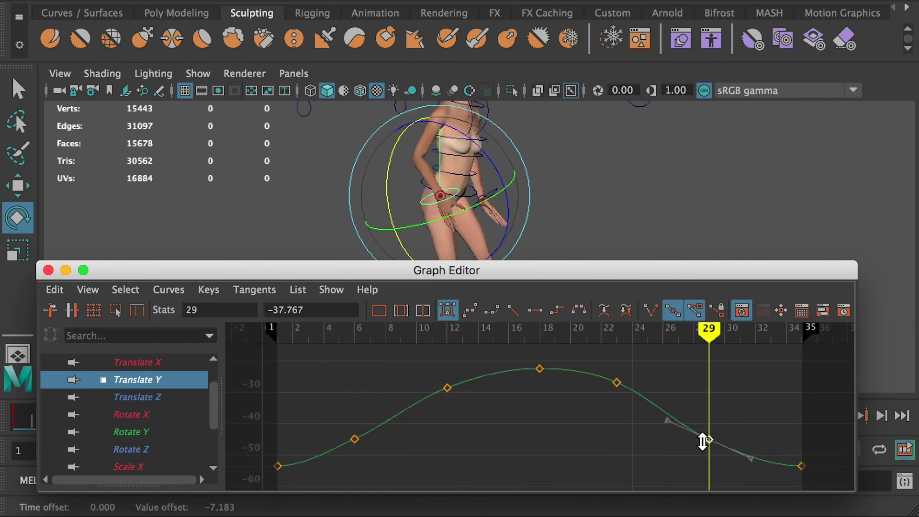
left_click(354, 328)
middle_click_drag(355, 439, 354, 451, "shift")
mouse_move(414, 335)
left_mouse_down()
mouse_move(763, 390)
mouse_move(275, 398)
mouse_move(818, 435)
left_mouse_up()
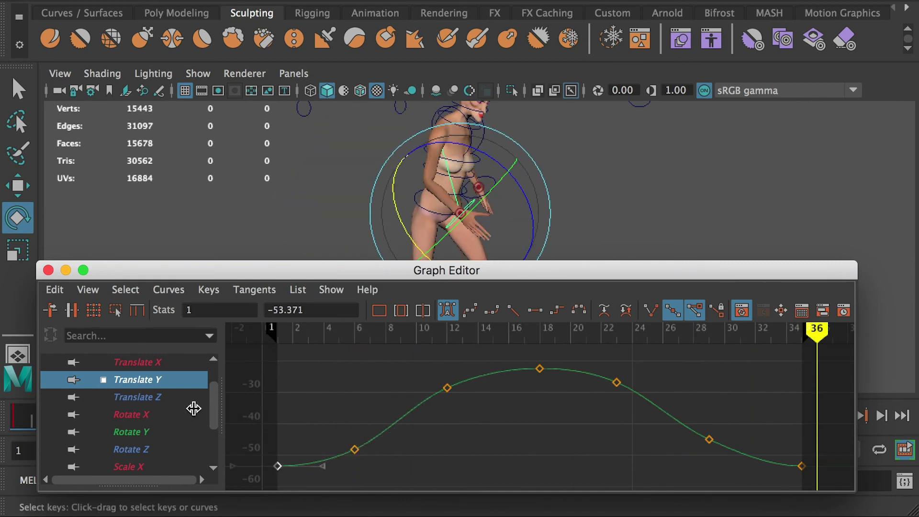
On the right hand's Translate Z curve, lower the frame 23 key and raise the frame 29 key to about 52.9.
left_click(156, 399)
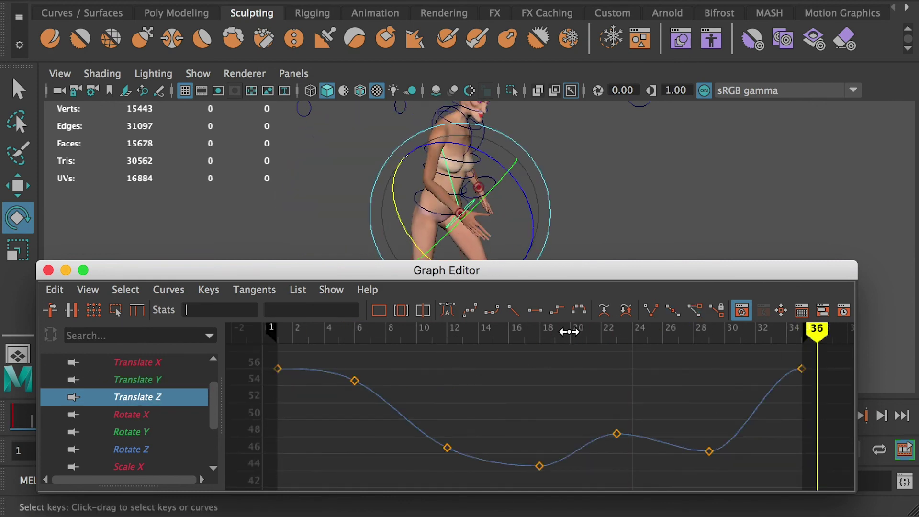
left_click_drag(570, 332, 616, 332)
left_click(617, 434)
middle_click_drag(616, 434, 617, 445, "shift")
left_click(709, 331)
left_click(710, 451)
middle_click_drag(709, 450, 709, 394, "shift")
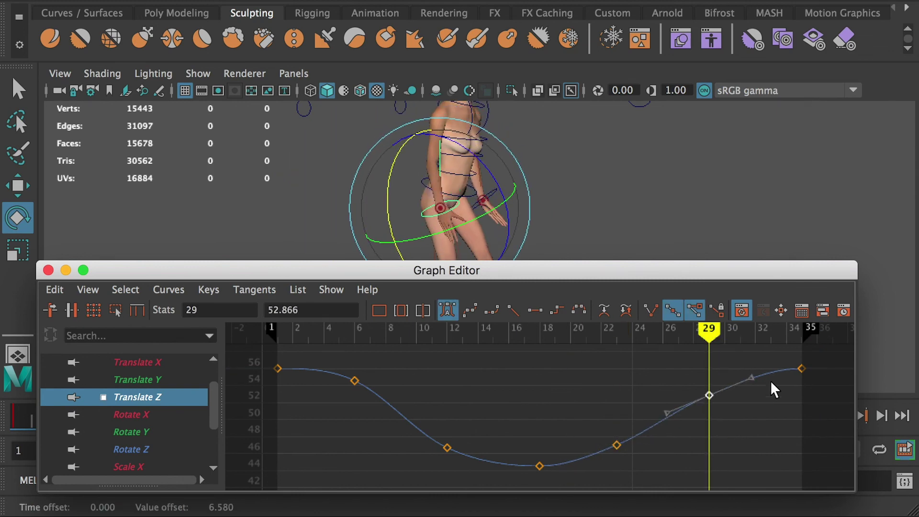
Refine the Translate Z curve by lowering the frame 23 key further, setting frame 29 to about 51.2, and steepening frame 29's tangent.
left_click_drag(637, 331, 709, 359)
middle_click_drag(707, 395, 729, 412, "shift")
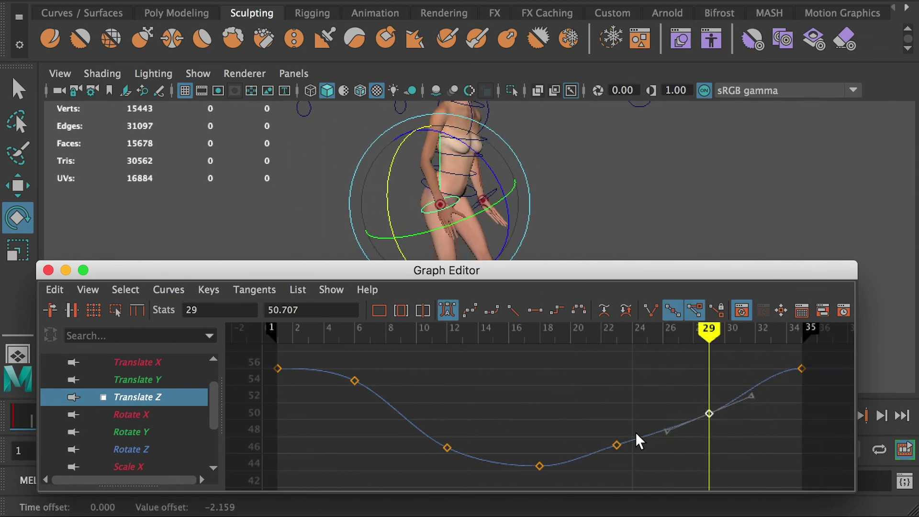
left_click(616, 330)
left_click(616, 444)
middle_click_drag(617, 444, 617, 455, "shift")
left_click(710, 414)
left_click(709, 332)
middle_click_drag(709, 412, 710, 409, "shift")
left_click(750, 388)
middle_click_drag(751, 388, 749, 385)
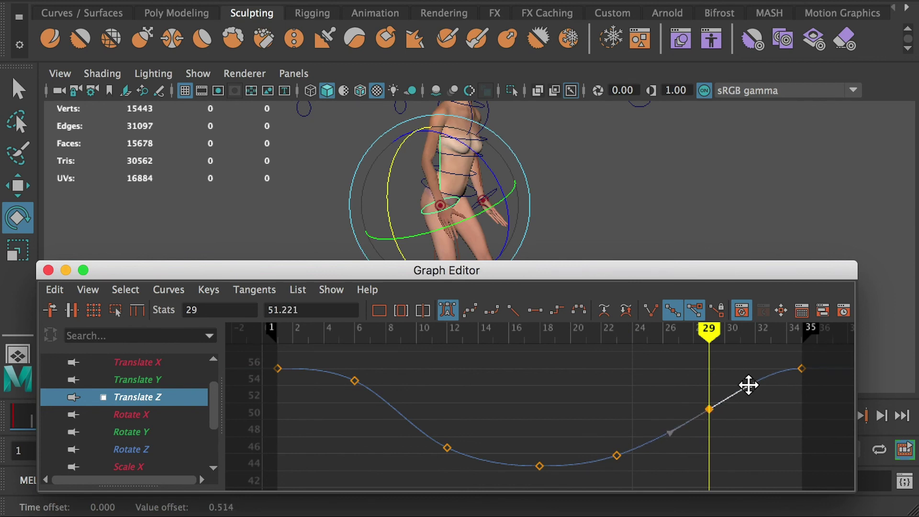
left_click(708, 411)
Lower the frame 6 key on the right hand's Translate Z curve to about 53.7.
left_click_drag(345, 332, 357, 359)
left_click(355, 380)
middle_click_drag(352, 381, 350, 387, "shift")
left_click(308, 331)
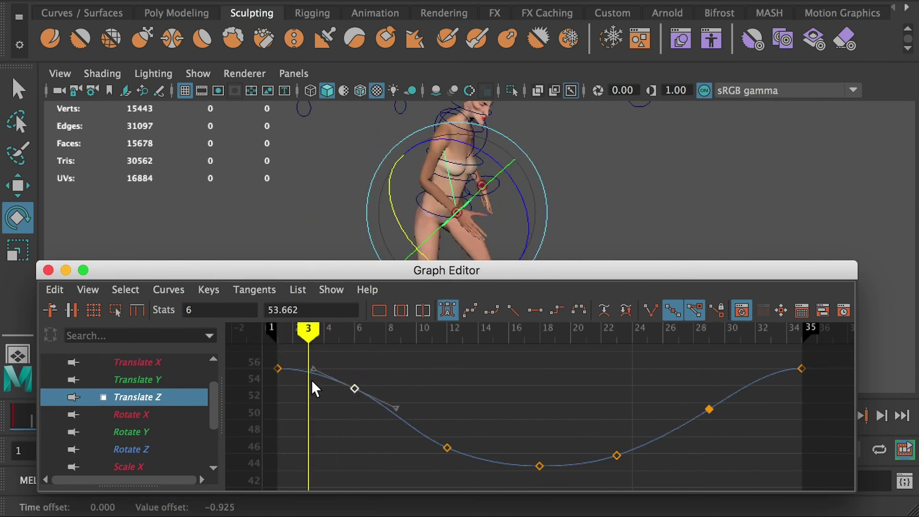
On the right hand's Rotate X curve, lower the frame 23 key to about 74 and steepen the frame 6 tangent.
left_click(145, 414)
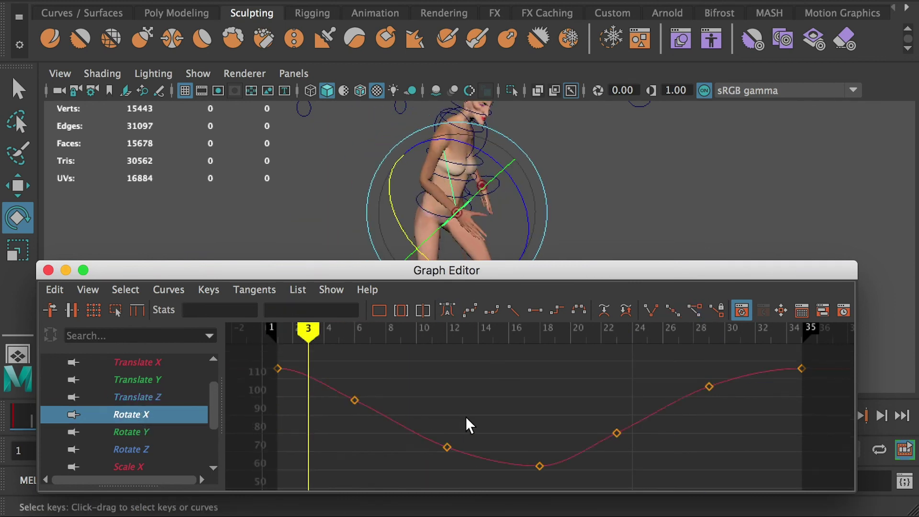
left_click_drag(596, 416, 641, 449)
left_click_drag(578, 331, 616, 340)
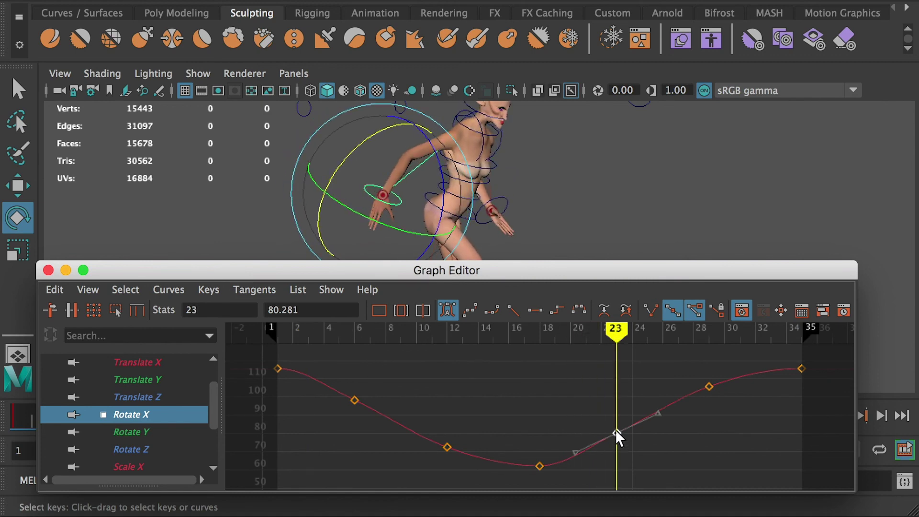
middle_click_drag(617, 433, 617, 444, "shift")
left_click_drag(677, 372, 355, 370)
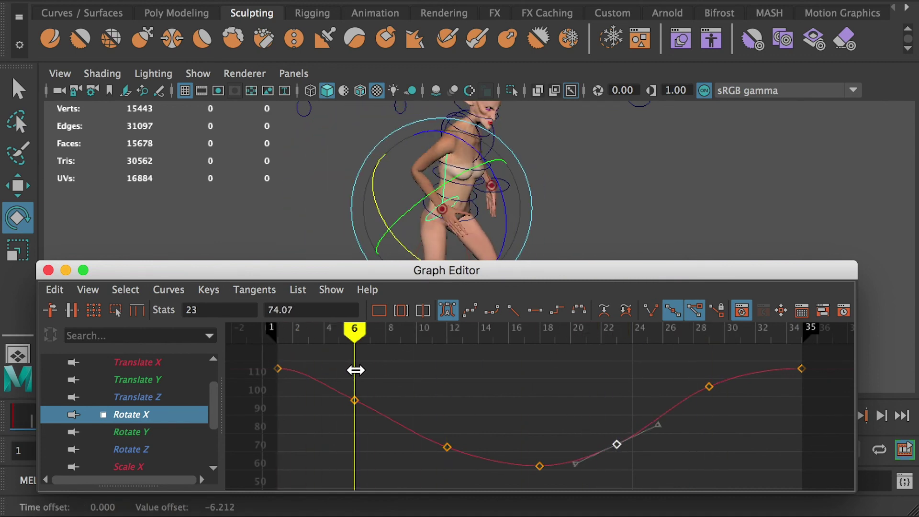
middle_click_drag(395, 419, 393, 424)
left_click(277, 368)
On the right hand's Rotate Y curve, slightly lower the frame 18 and frame 29 keys.
left_click(140, 432)
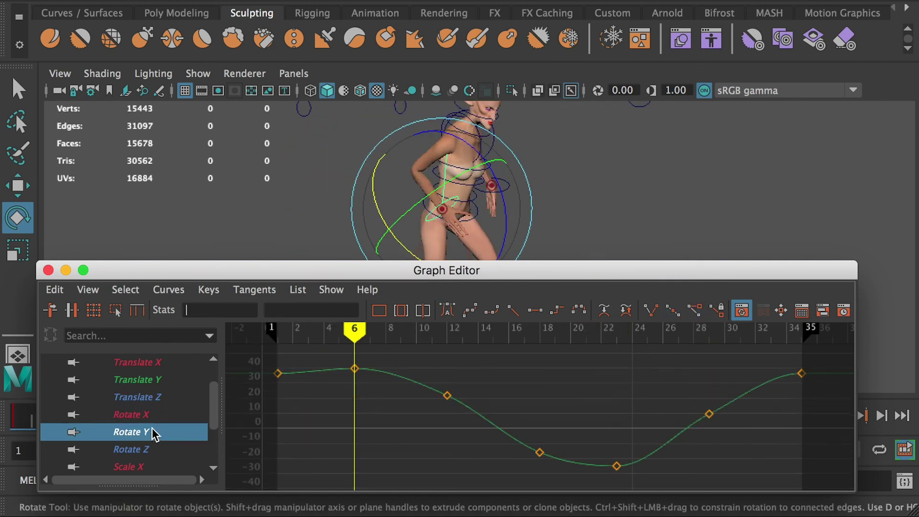
left_click(539, 454)
middle_click_drag(539, 453, 540, 456, "shift")
left_click(709, 331)
left_click(709, 414)
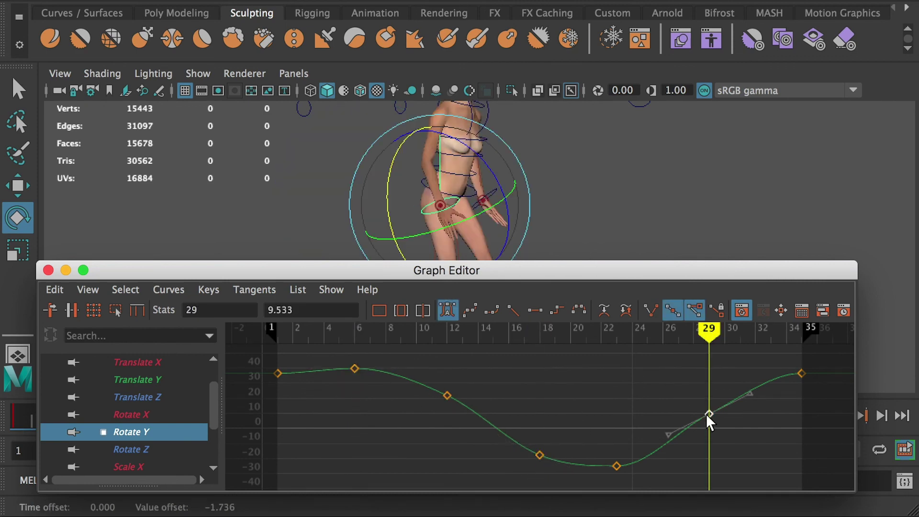
middle_click_drag(709, 415, 709, 418, "shift")
Slope the frame 1 and 35 tangents upward on the right hand's Rotate Y curve for a smooth loop.
left_click(278, 332)
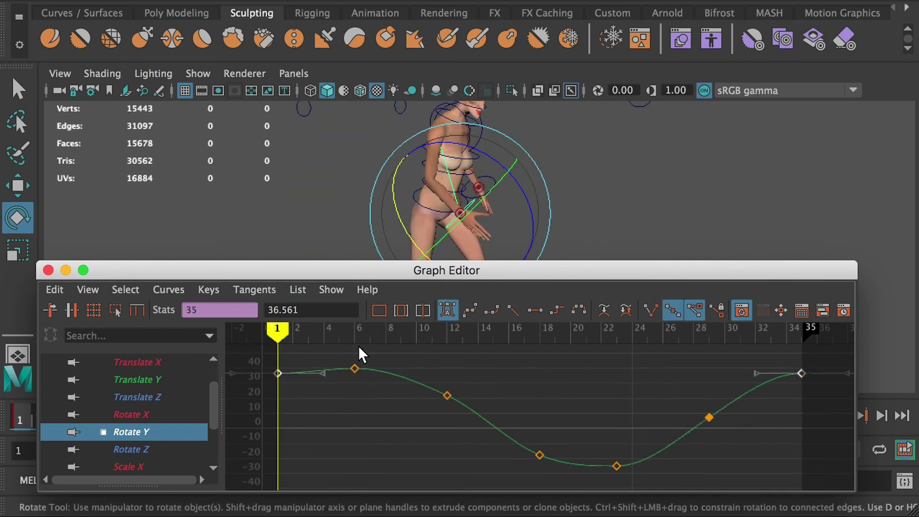
left_click(322, 373)
middle_click_drag(320, 372, 321, 356)
left_click(361, 429)
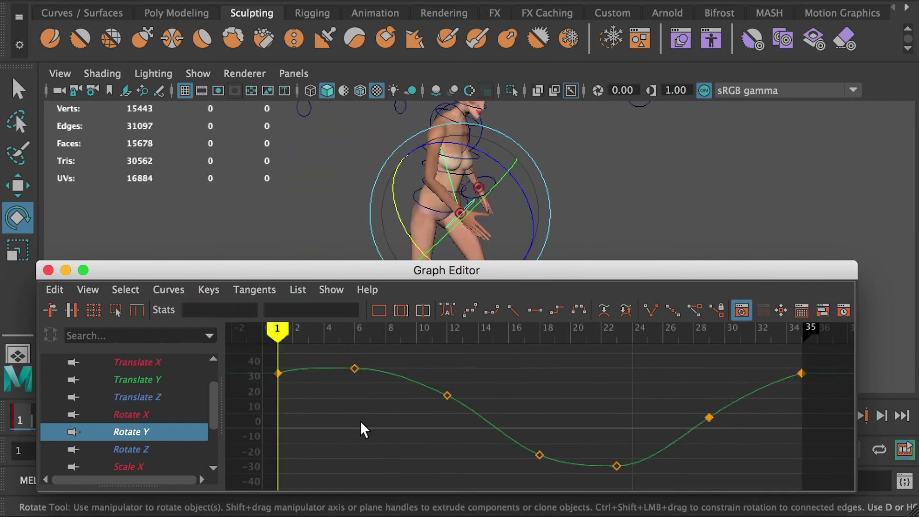
On the right hand's Rotate Z curve, raise the frame 29 and frame 23 keys.
left_click(146, 450)
left_click(709, 418)
middle_click_drag(709, 418, 710, 344, "shift")
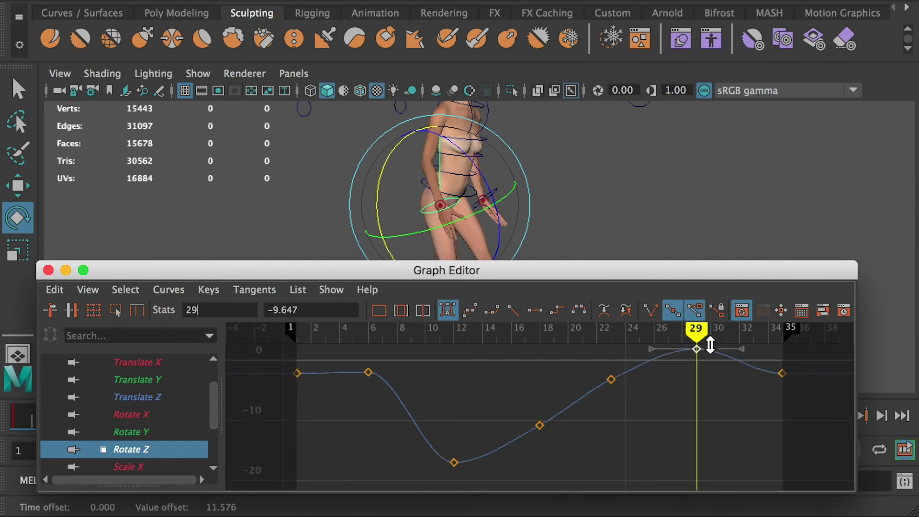
left_click(612, 377)
middle_click_drag(611, 371, 611, 364, "shift")
Lower the frame 18 and frame 6 keys on the right hand's Rotate Z curve.
left_click(541, 419)
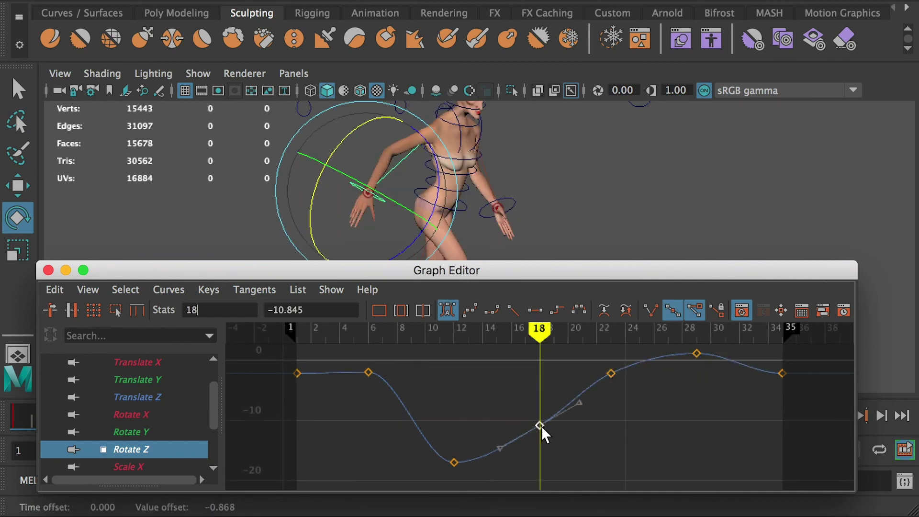
middle_click_drag(542, 427, 541, 432, "shift")
left_click_drag(383, 335, 369, 336)
left_click(369, 373)
middle_click_drag(379, 375, 379, 404, "shift")
On the Rotate Z curve, slope the frame 1 and 35 tangents downward and raise both end keys slightly.
left_click(297, 374)
left_click(782, 373, "shift")
left_click(300, 339)
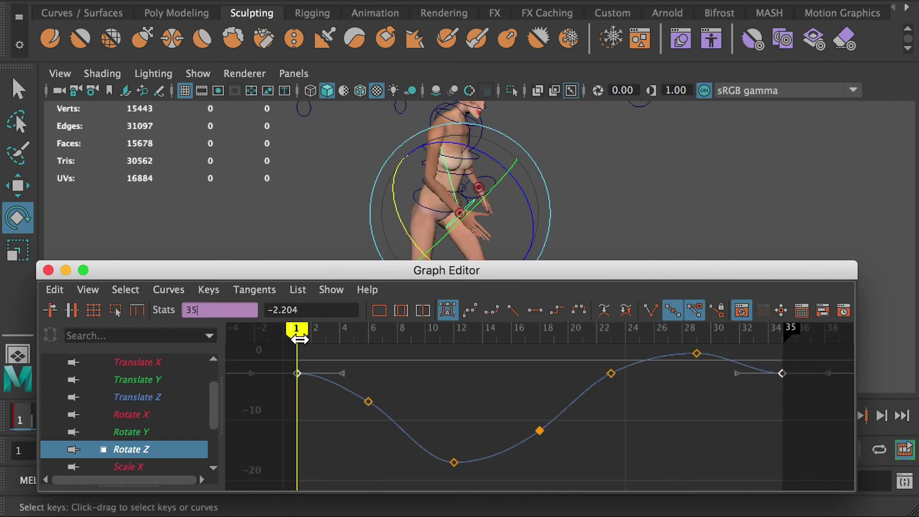
left_click_drag(342, 373, 341, 391)
left_click(297, 372, "shift")
middle_click_drag(297, 369, 297, 362, "shift")
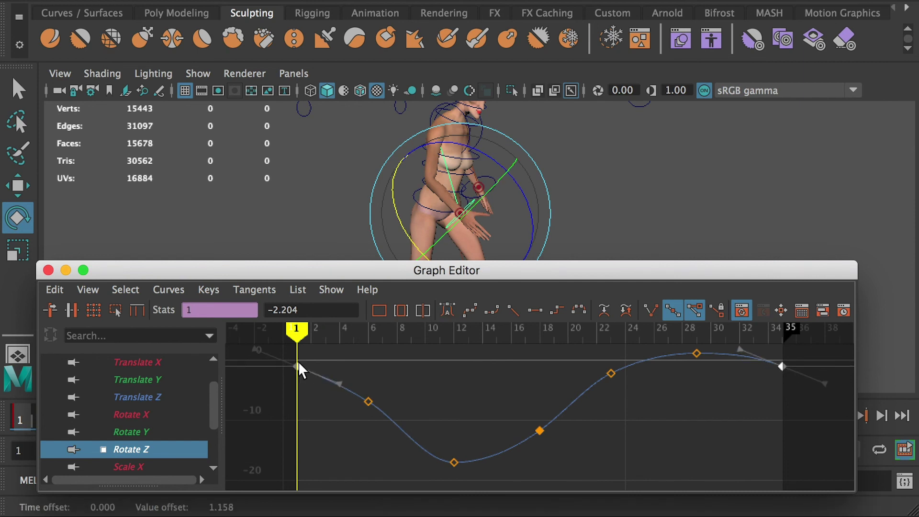
Lower the frame 6 key on the Rotate Z curve to about -7.9 and lower the frame 18 key slightly further.
left_click(367, 334)
left_click(368, 402)
mouse_move(368, 401)
middle_mouse_down("shift")
mouse_move(368, 412)
mouse_move(359, 407)
middle_mouse_up("shift")
left_click(447, 310)
left_click(451, 338)
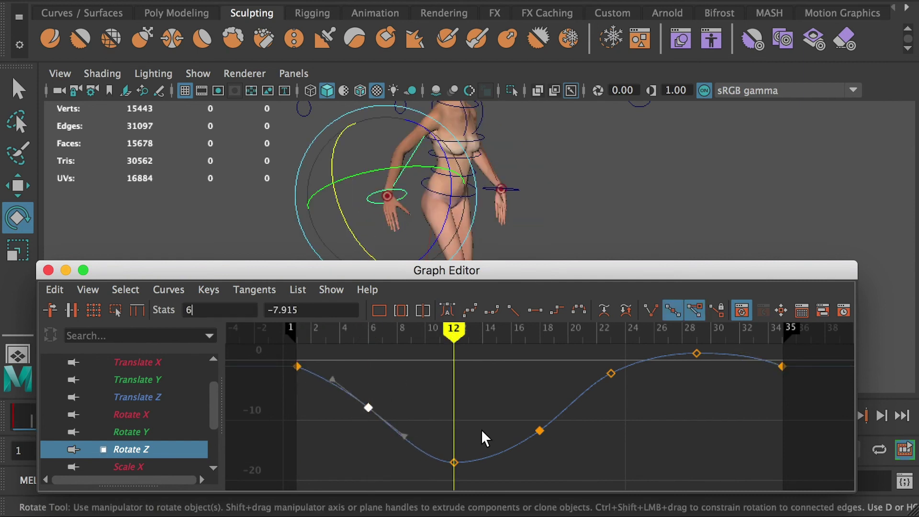
left_click(538, 427)
middle_click_drag(538, 428, 537, 439, "shift")
Raise the frame 29 key slightly on the right hand's Rotate Z curve to round its crest.
left_click(698, 332)
left_click_drag(710, 390, 688, 349)
middle_click_drag(696, 353, 696, 346, "shift")
left_click(700, 337)
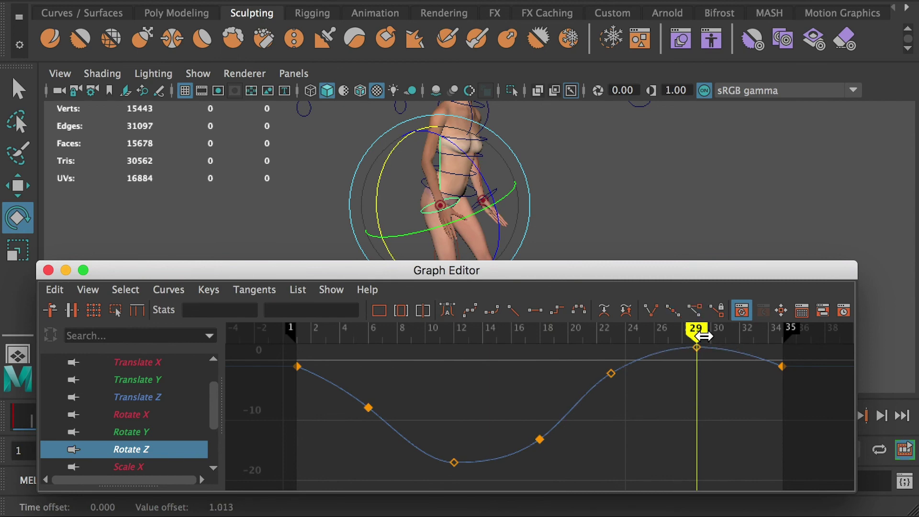
Check the right hand's rotation curves for smoothness and move the Graph Editor clear of the character view.
left_click(147, 432)
left_click(143, 449)
left_click(141, 432)
left_click(136, 415)
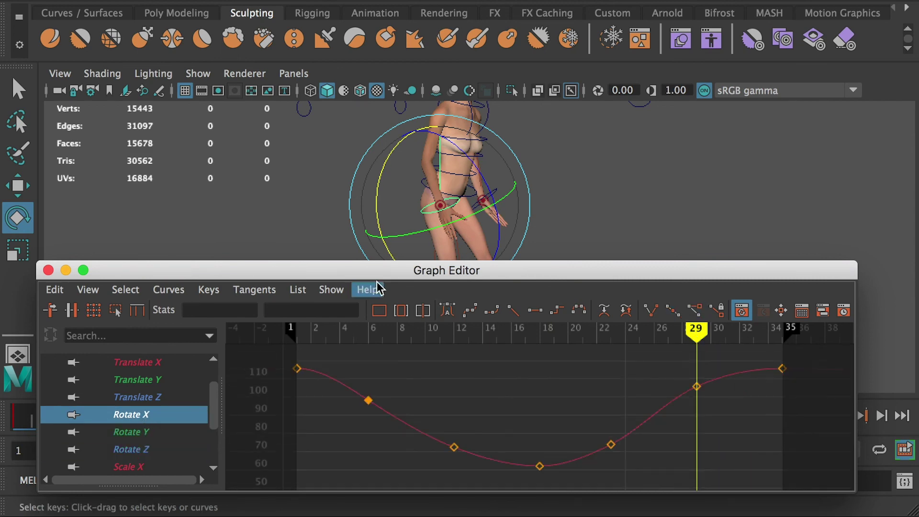
left_click_drag(390, 280, 469, 480)
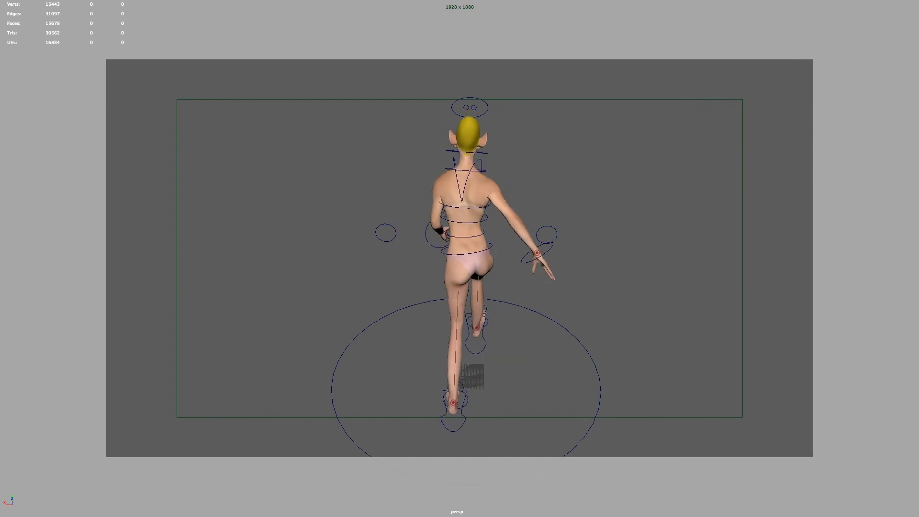